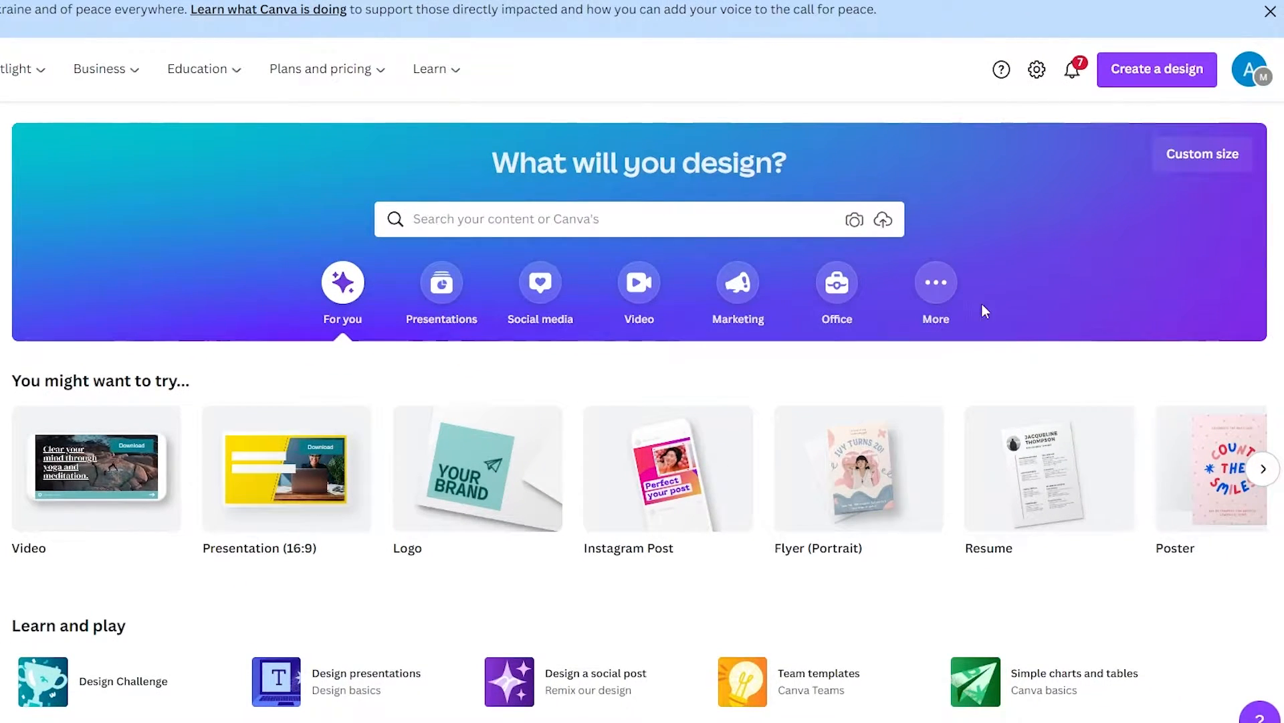
Open the custom size settings, and switch to the Kindle Direct Publishing Print Options page to review the trim size information
{"action": "mouse_move", "coordinate": [974, 546]}
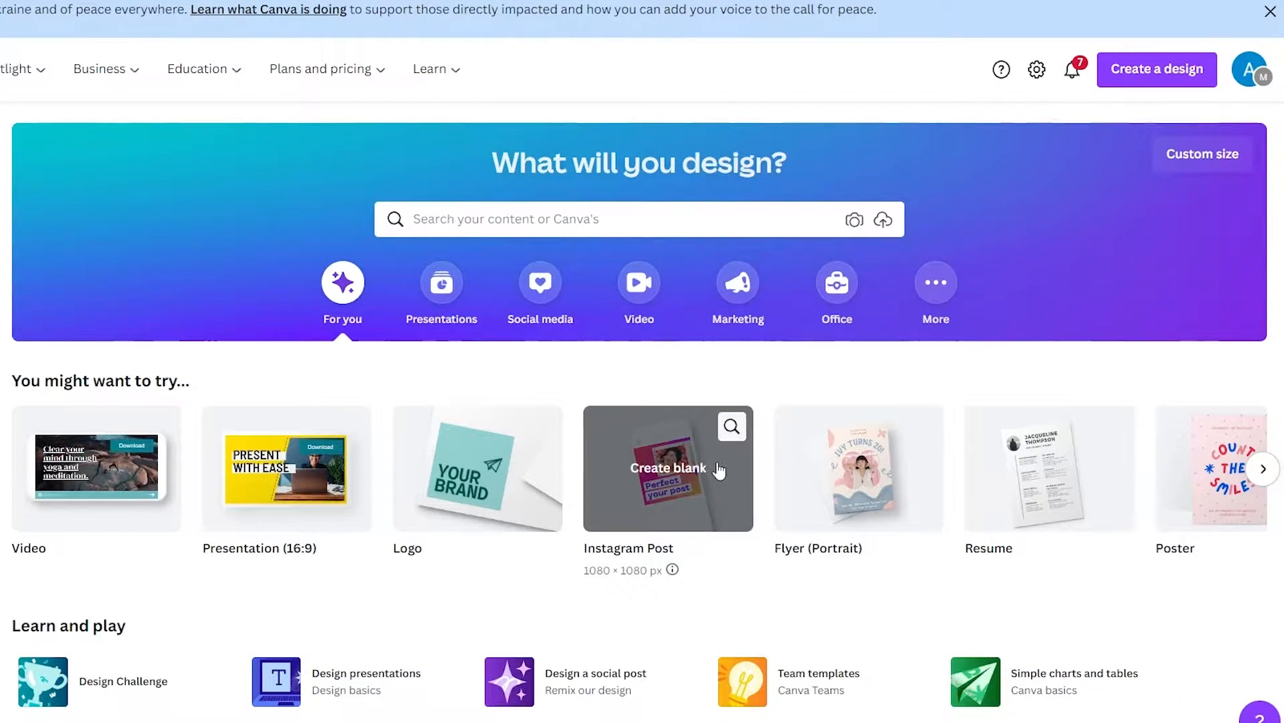
{"action": "left_click", "coordinate": [1190, 157]}
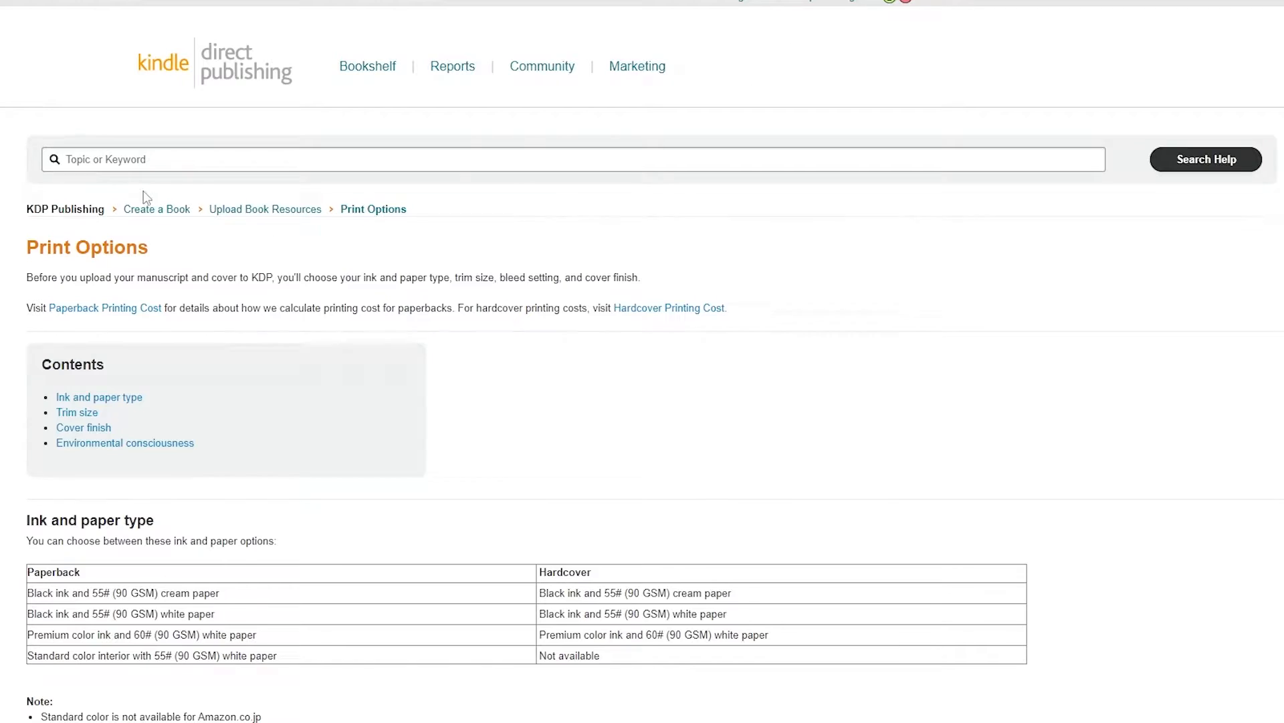
{"action": "scroll", "coordinate": [100, 373], "scroll_direction": "down", "scroll_amount": 5}
{"action": "scroll", "coordinate": [103, 415], "scroll_direction": "down", "scroll_amount": 3}
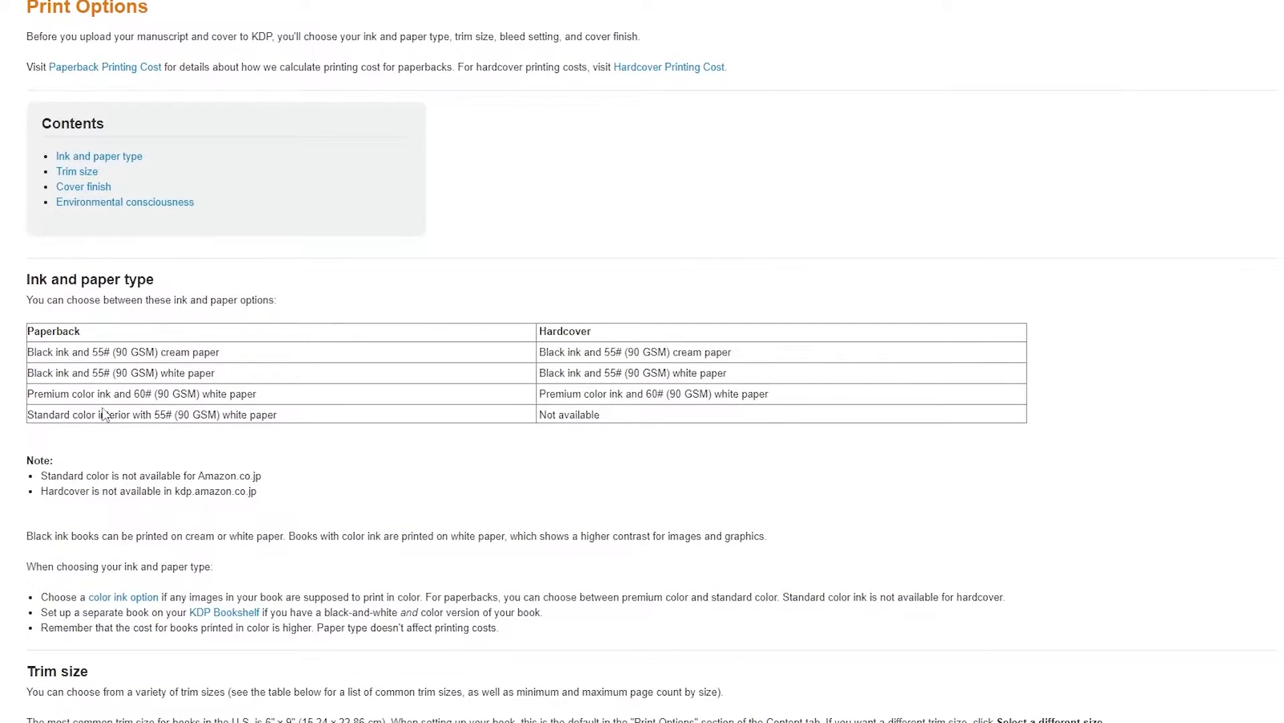
{"action": "scroll", "coordinate": [104, 414], "scroll_direction": "down", "scroll_amount": 5}
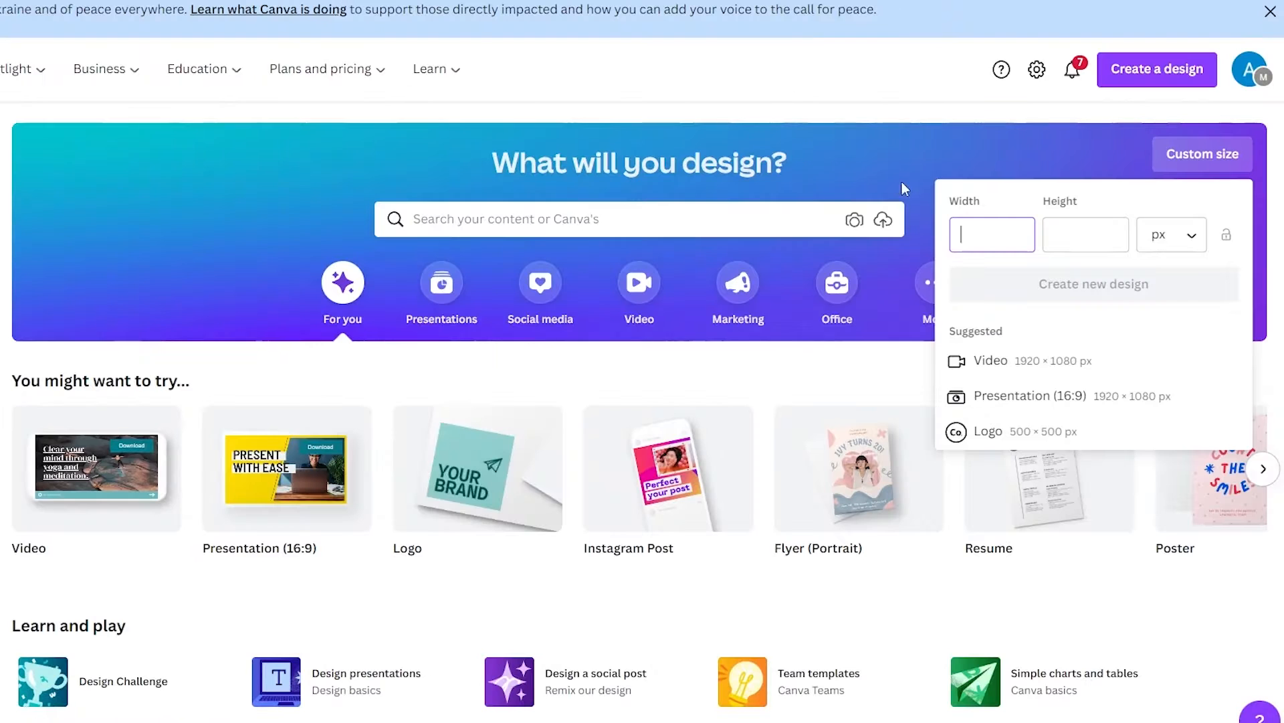
Create a custom-size design in inches, 6 in wide and 9 in high
{"action": "left_click", "coordinate": [1176, 236]}
{"action": "left_click", "coordinate": [1175, 320]}
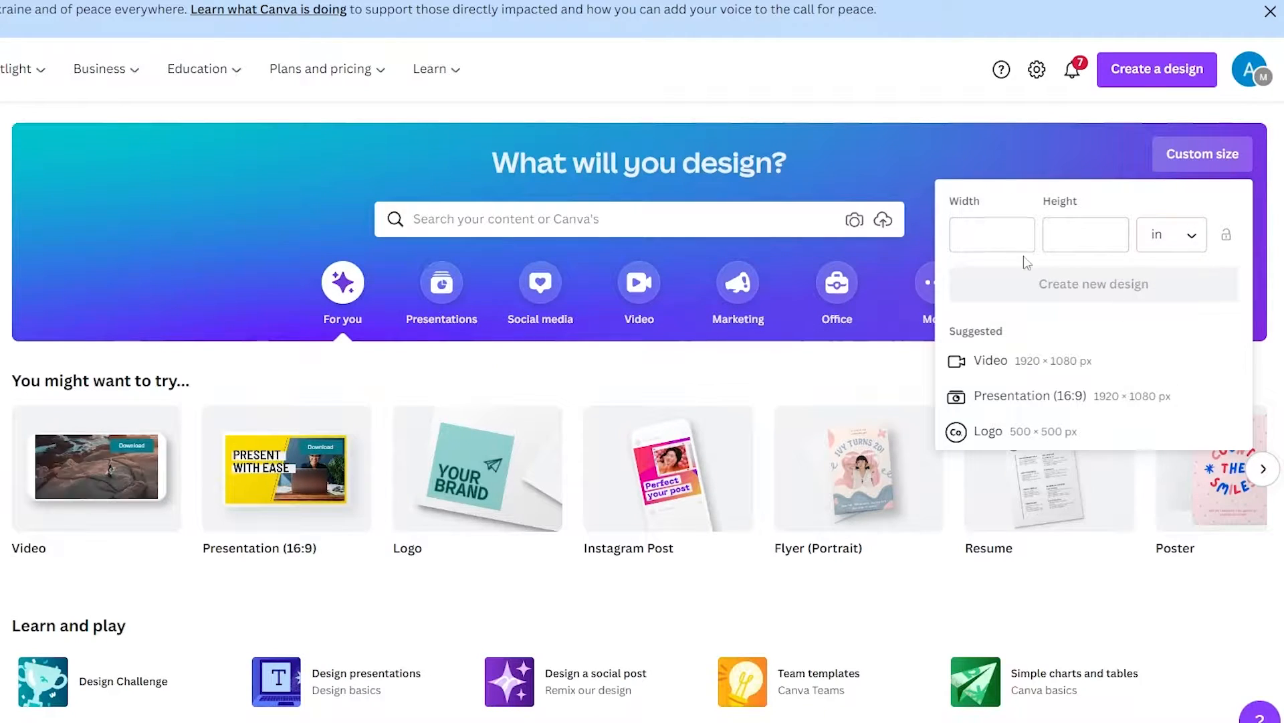
{"action": "left_click", "coordinate": [995, 239]}
{"action": "type", "text": "6"}
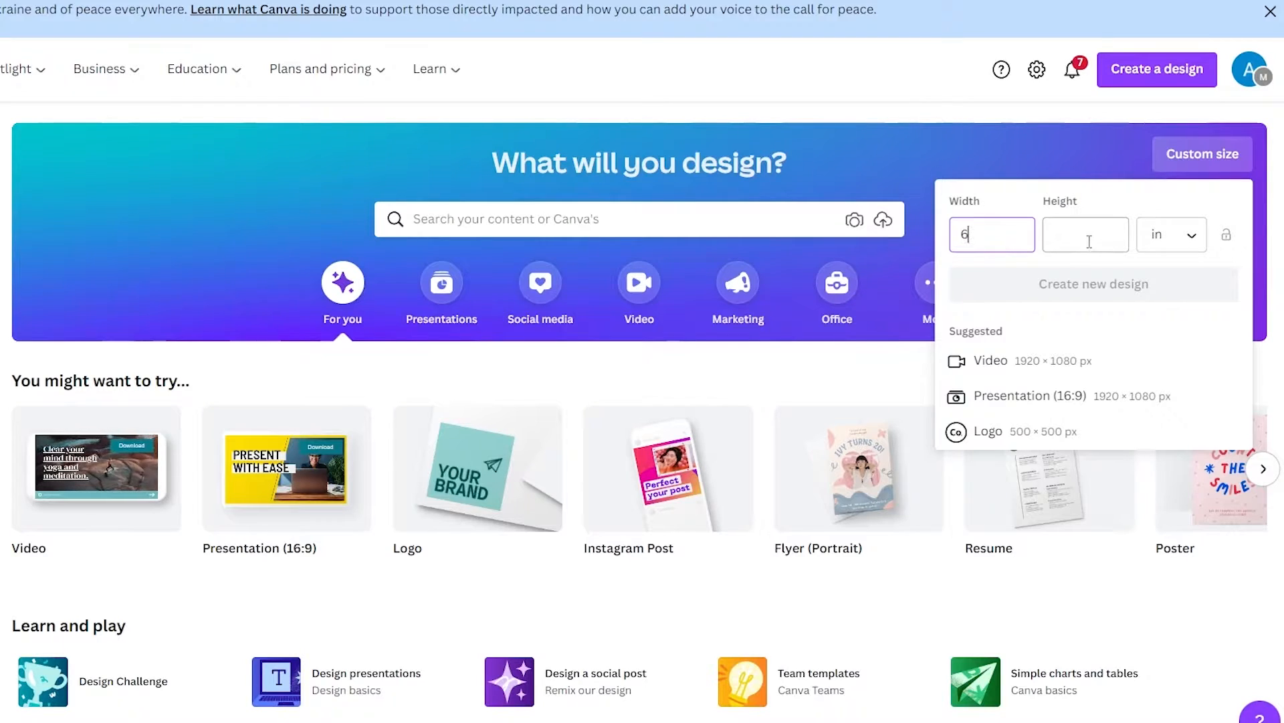
{"action": "left_click", "coordinate": [1087, 240]}
{"action": "type", "text": "9"}
{"action": "left_click", "coordinate": [1139, 302]}
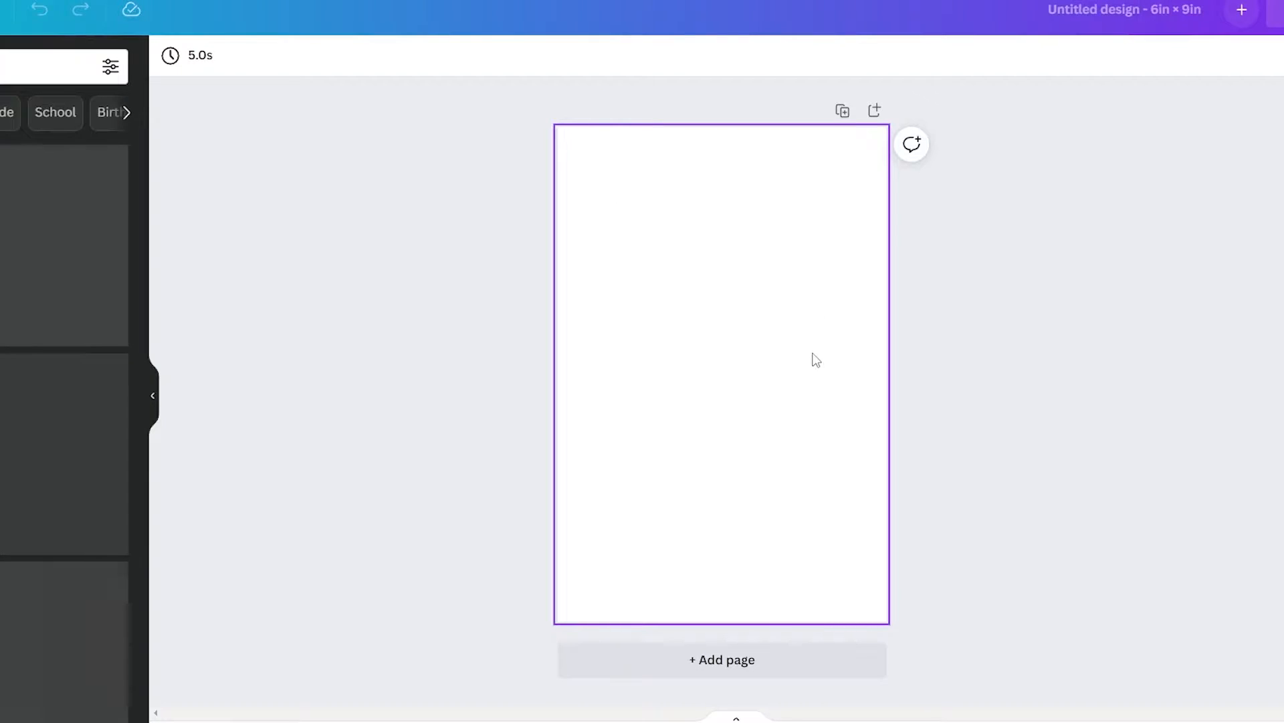
Add two blank pages to the 6 × 9 in design
{"action": "left_click", "coordinate": [742, 365]}
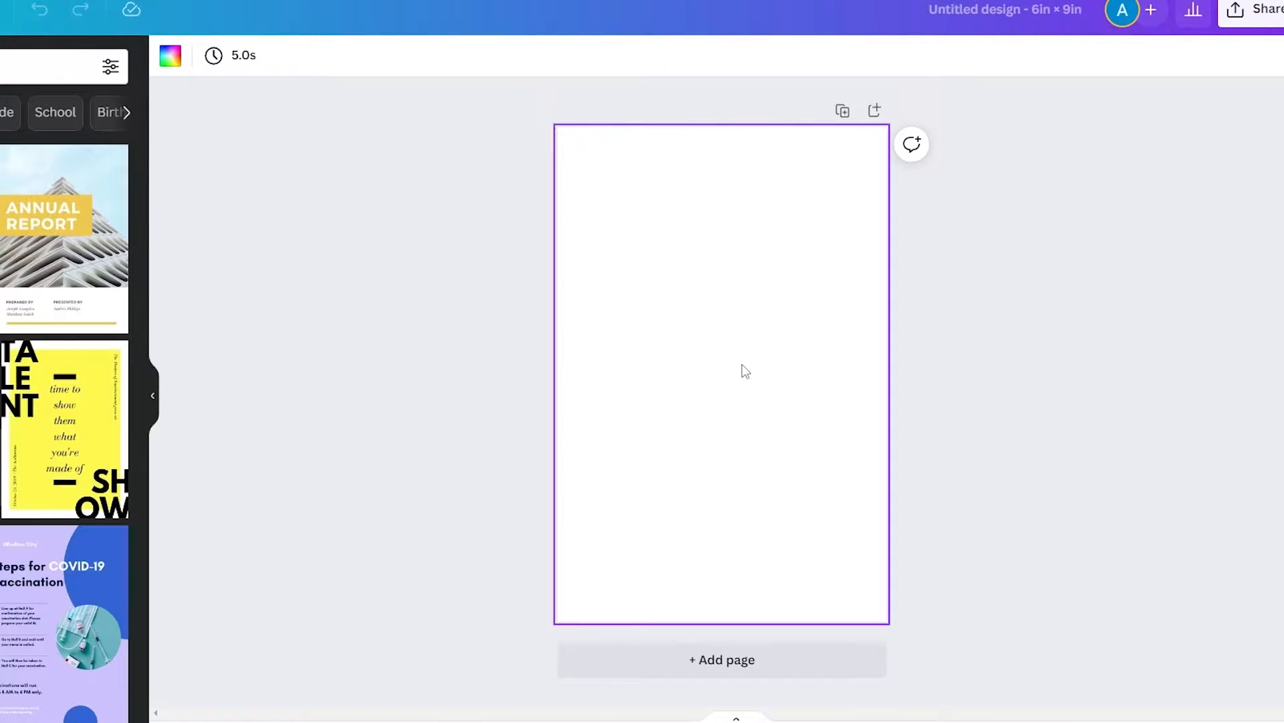
{"action": "left_click", "coordinate": [963, 312]}
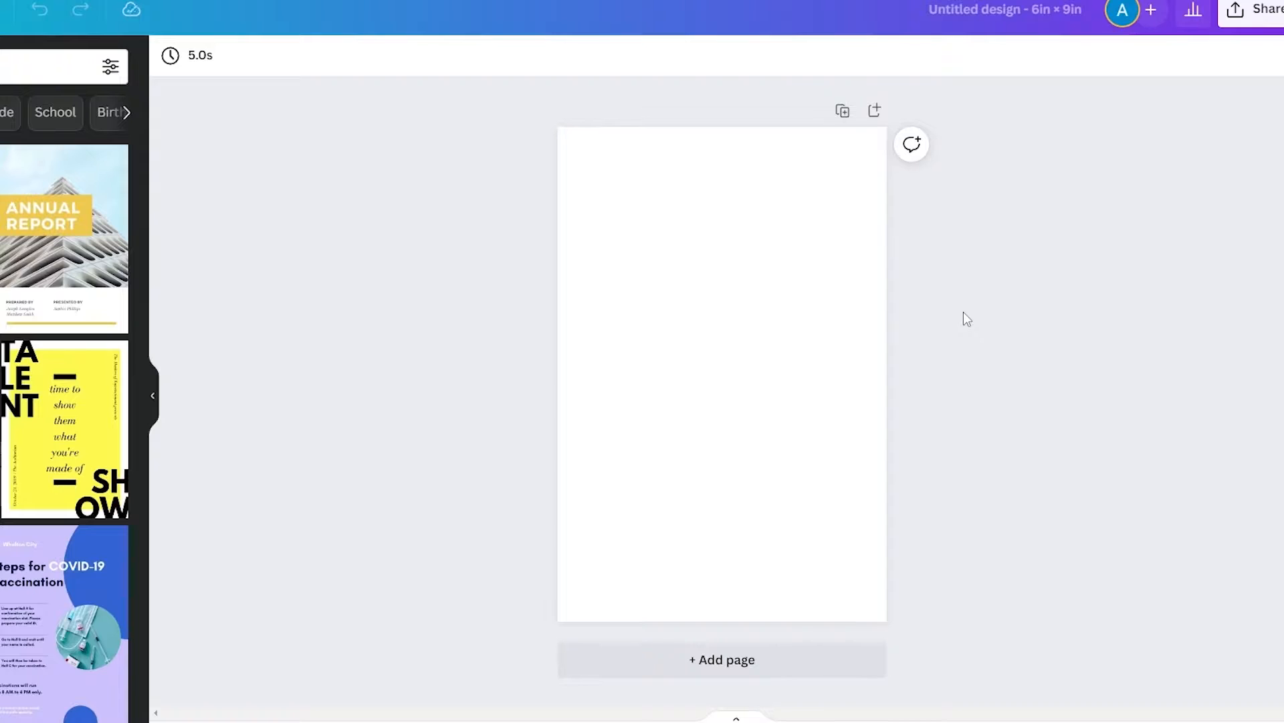
{"action": "left_click", "coordinate": [718, 669]}
{"action": "left_click", "coordinate": [725, 666]}
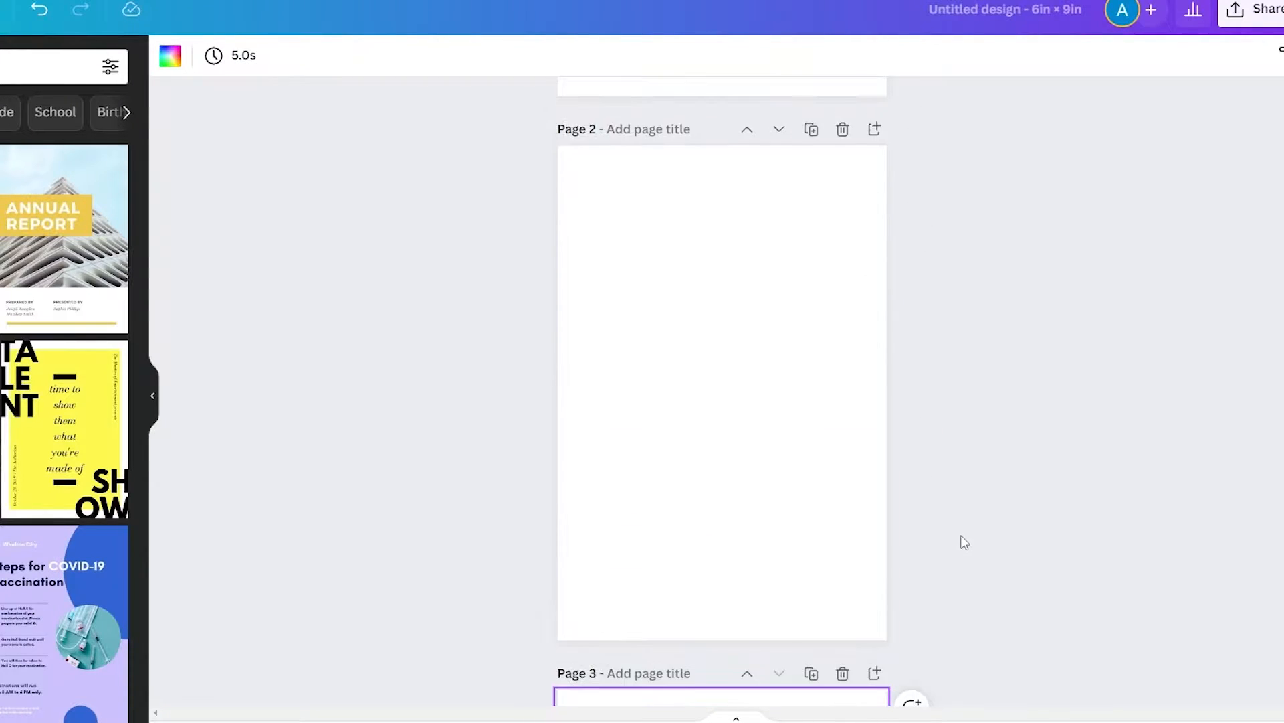
{"action": "scroll", "coordinate": [964, 542], "scroll_direction": "up", "scroll_amount": 10}
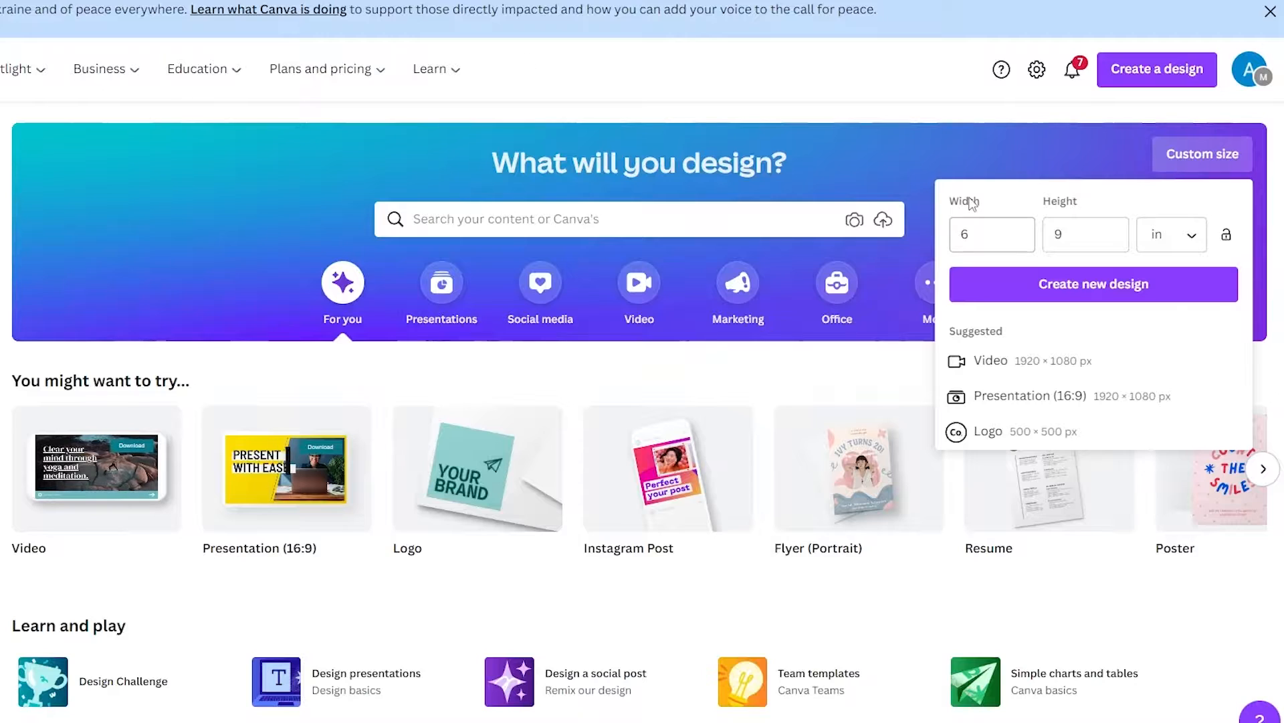
Create another custom-size design from the home page, 12.5 in wide and 9.2 in high
{"action": "left_click", "coordinate": [950, 112]}
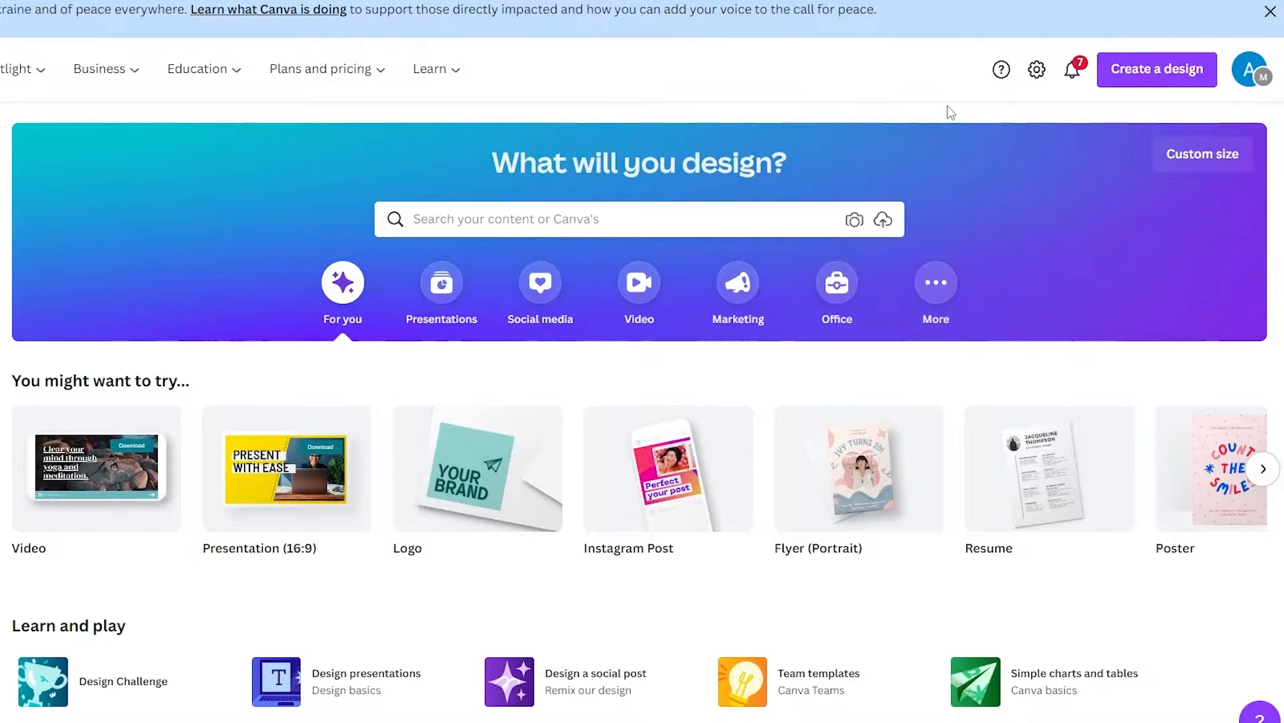
{"action": "left_click", "coordinate": [1219, 173]}
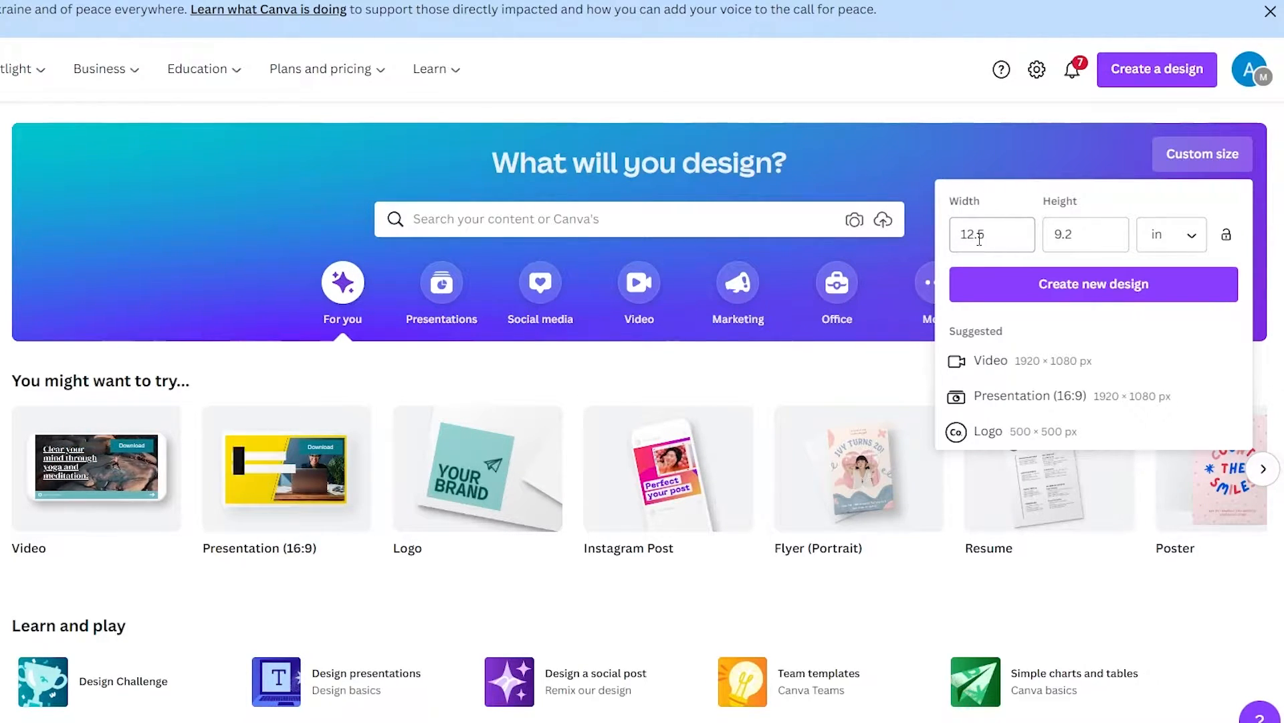
{"action": "left_click", "coordinate": [1120, 297]}
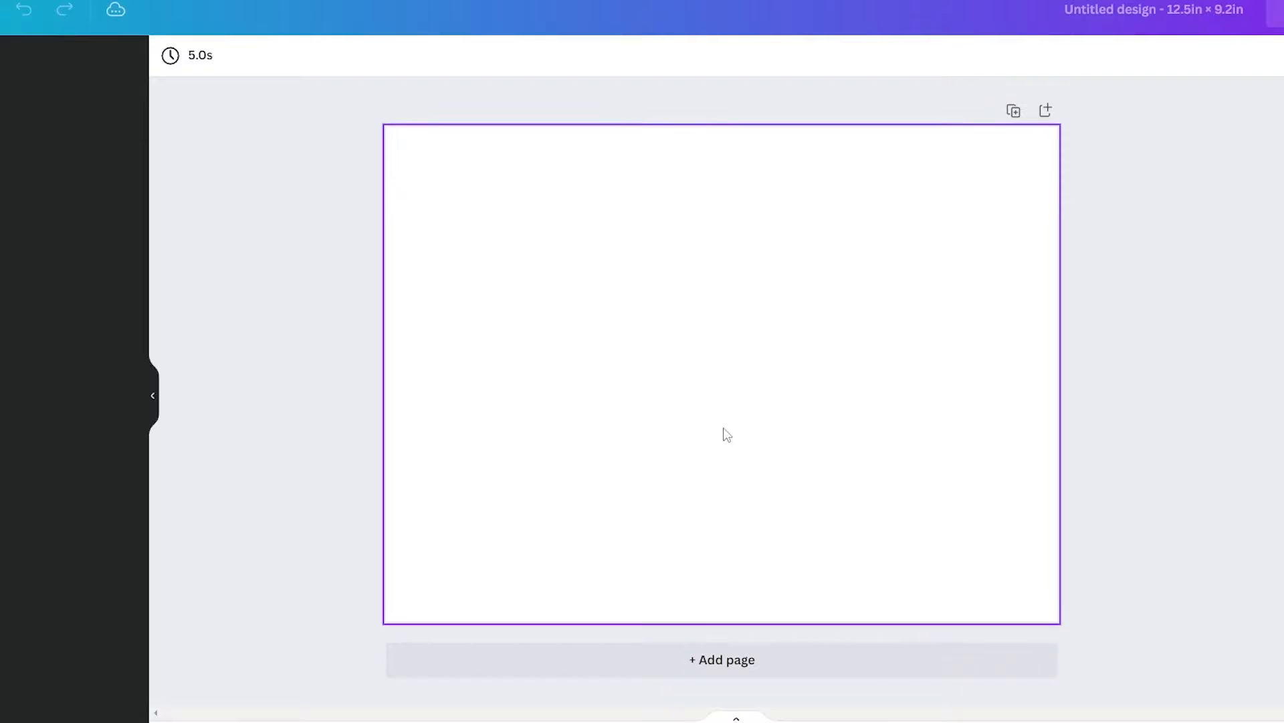
{"action": "left_click", "coordinate": [506, 192]}
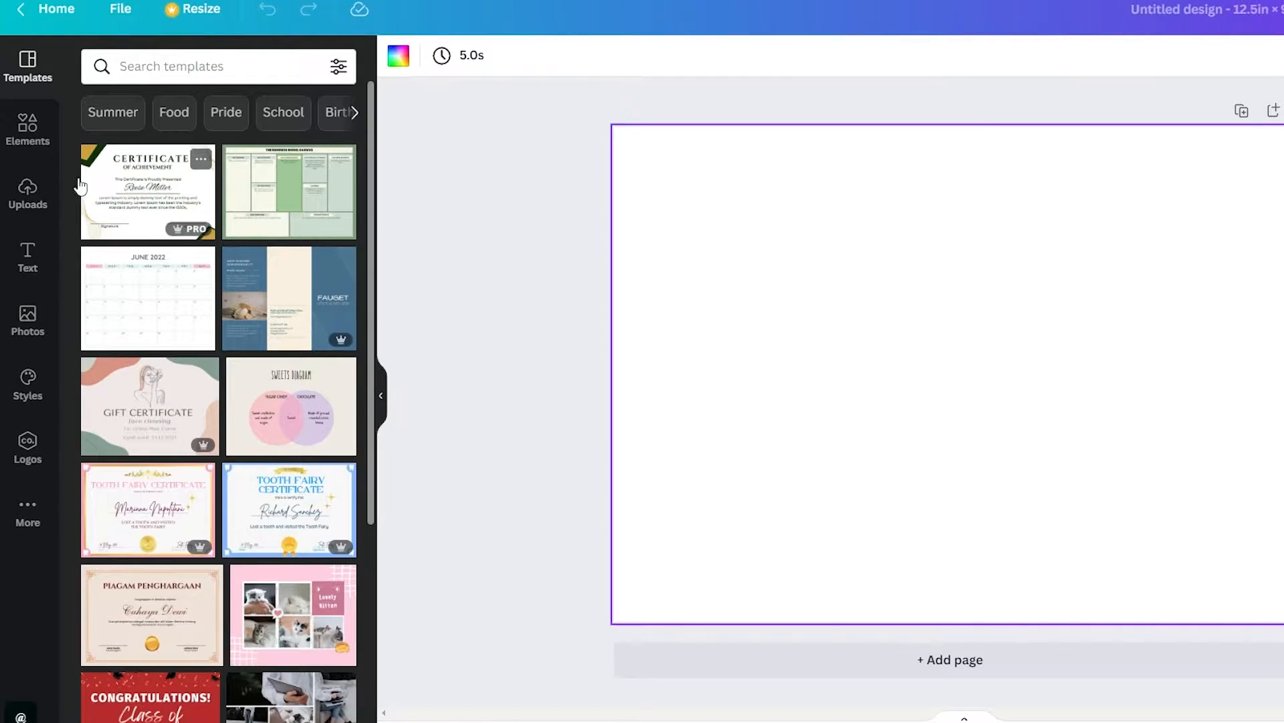
Search the elements for "straight line" and place a thin horizontal line on the blank page
{"action": "left_click", "coordinate": [27, 127]}
{"action": "left_click", "coordinate": [100, 115]}
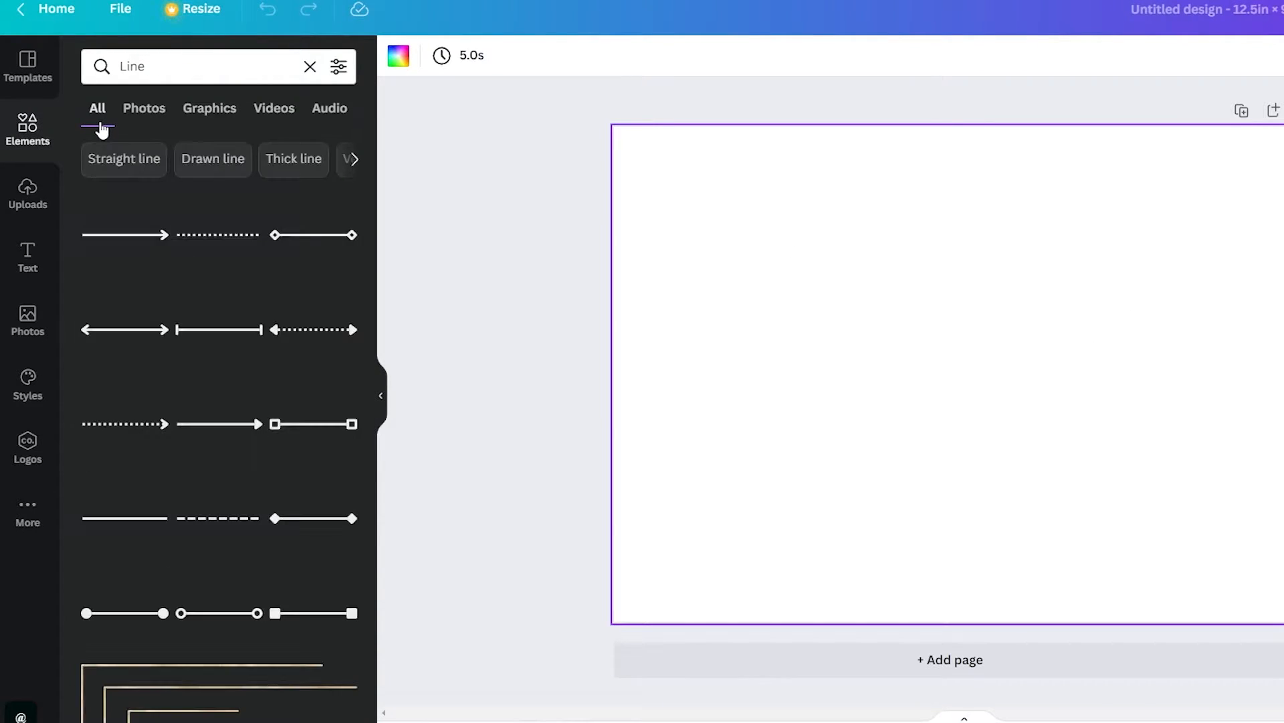
{"action": "scroll", "coordinate": [209, 376], "scroll_direction": "down", "scroll_amount": 10}
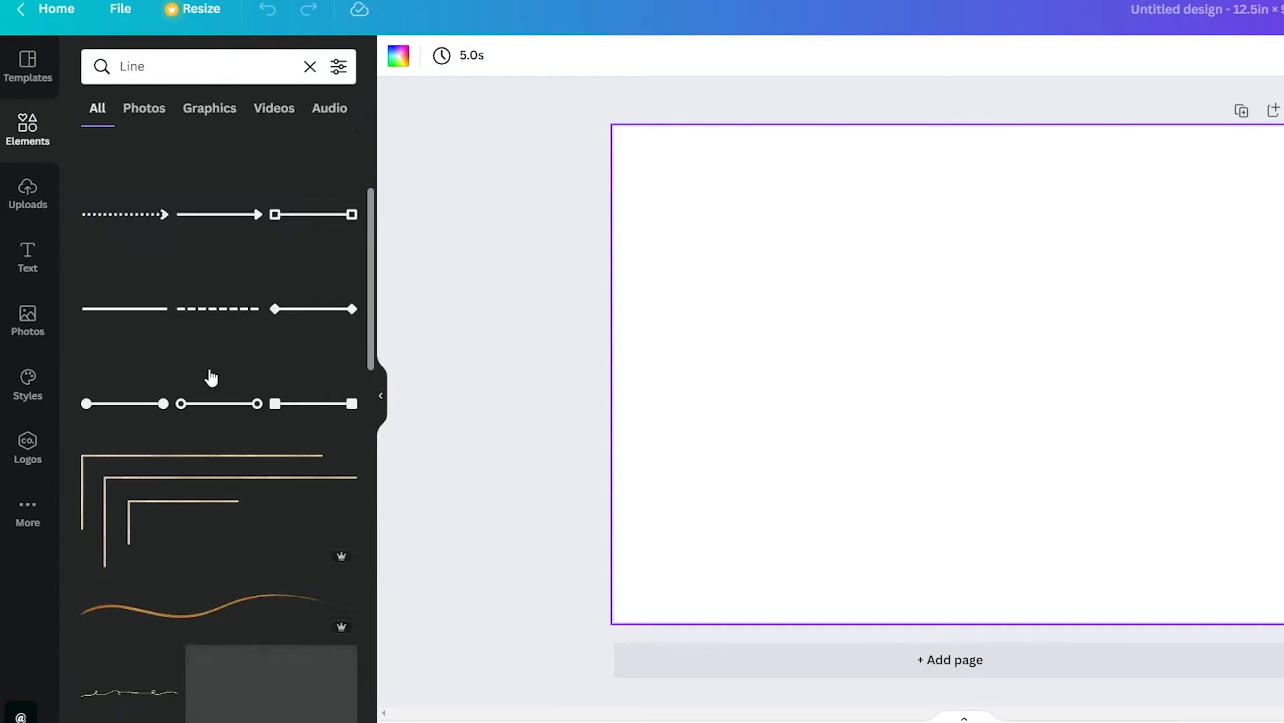
{"action": "scroll", "coordinate": [209, 374], "scroll_direction": "down", "scroll_amount": 3}
{"action": "left_click", "coordinate": [197, 67]}
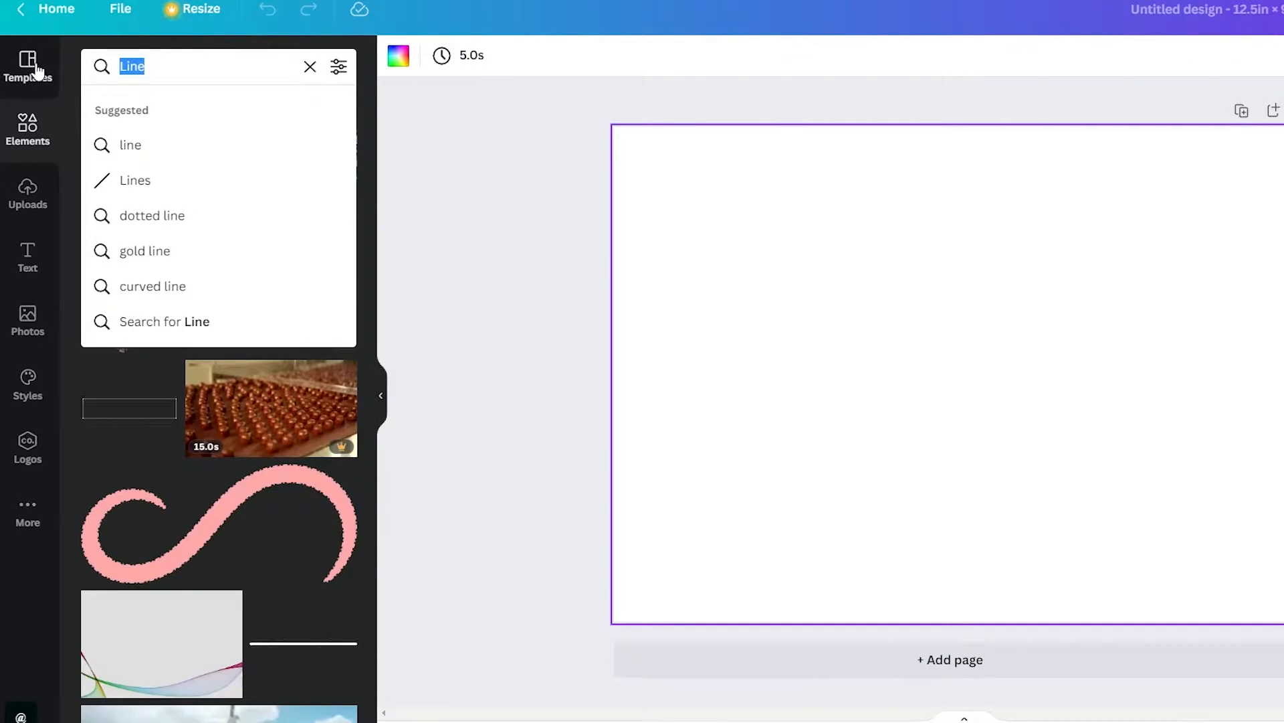
{"action": "type", "text": "straigh"}
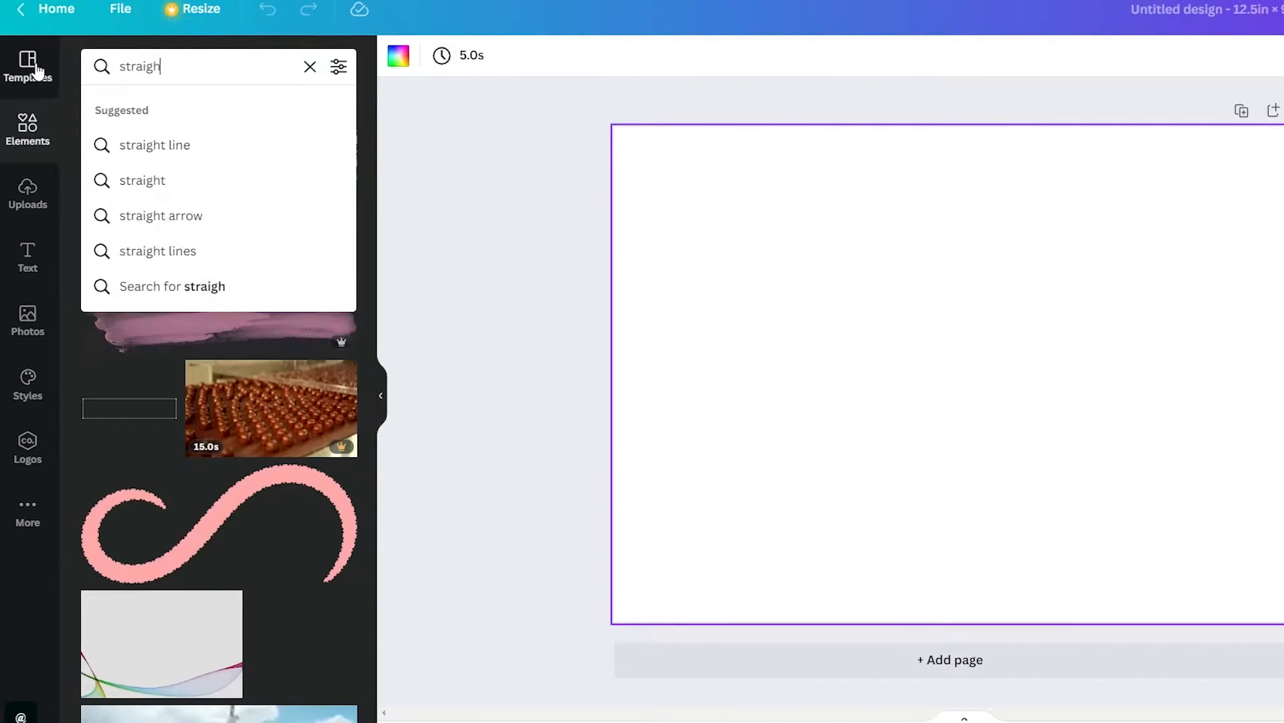
{"action": "left_click", "coordinate": [155, 146]}
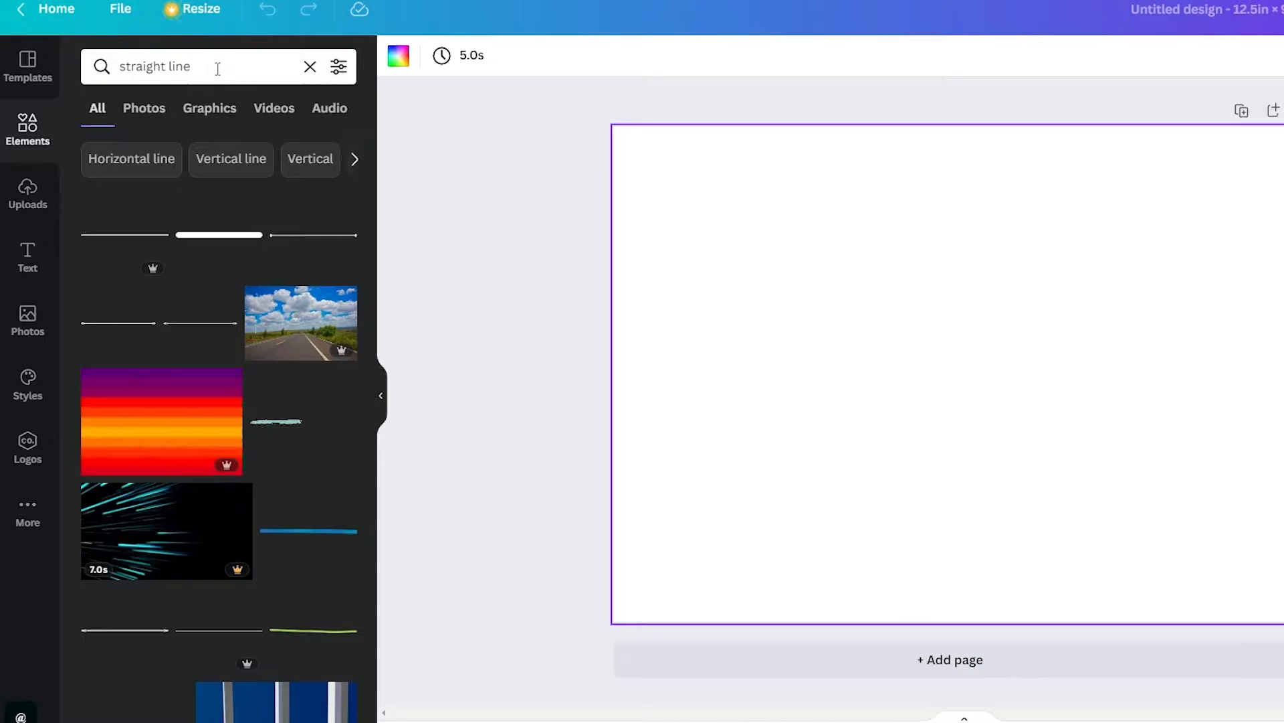
{"action": "left_click_drag", "start_coordinate": [118, 238], "coordinate": [843, 379]}
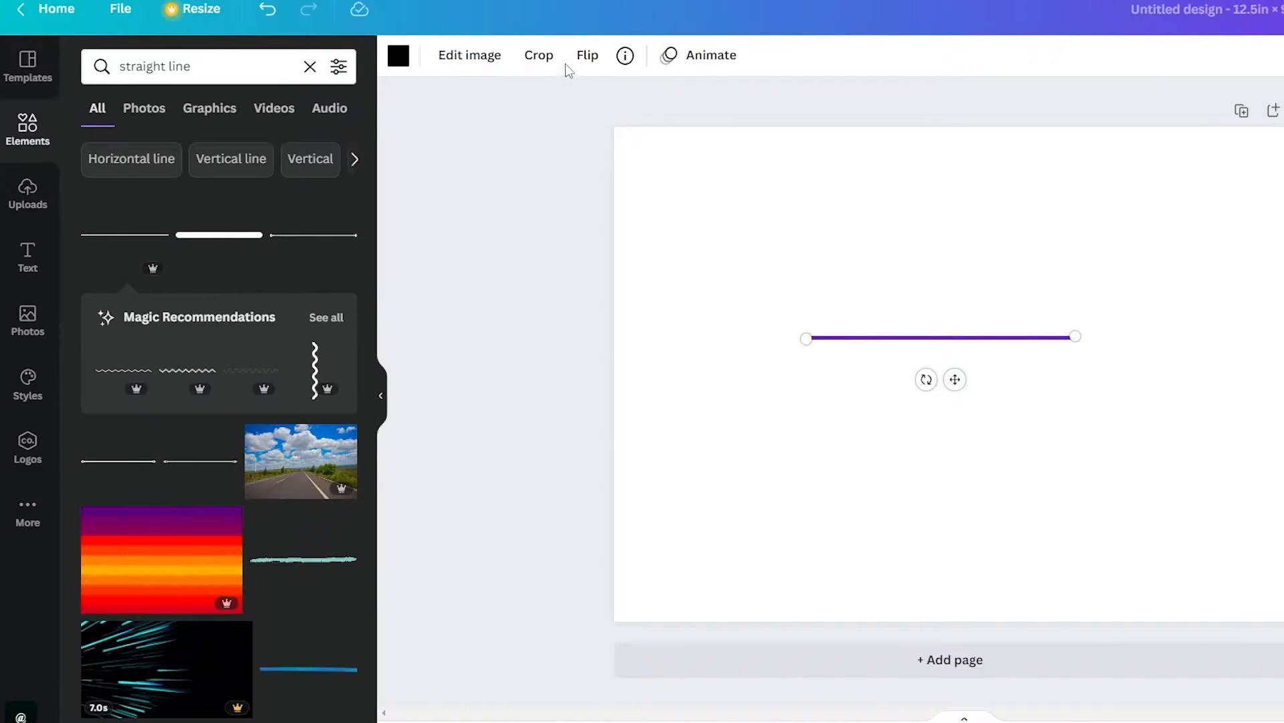
Try flipping the line horizontally
{"action": "left_click", "coordinate": [586, 59]}
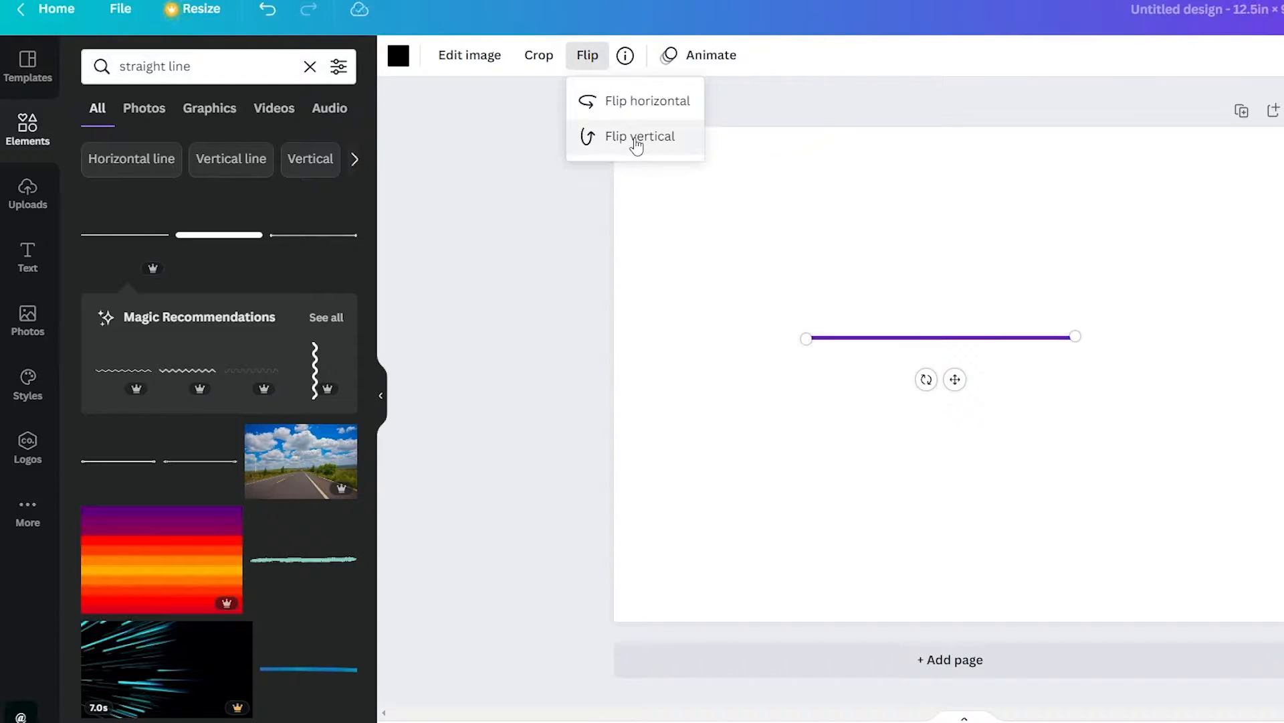
{"action": "left_click", "coordinate": [636, 105]}
{"action": "left_click", "coordinate": [993, 364]}
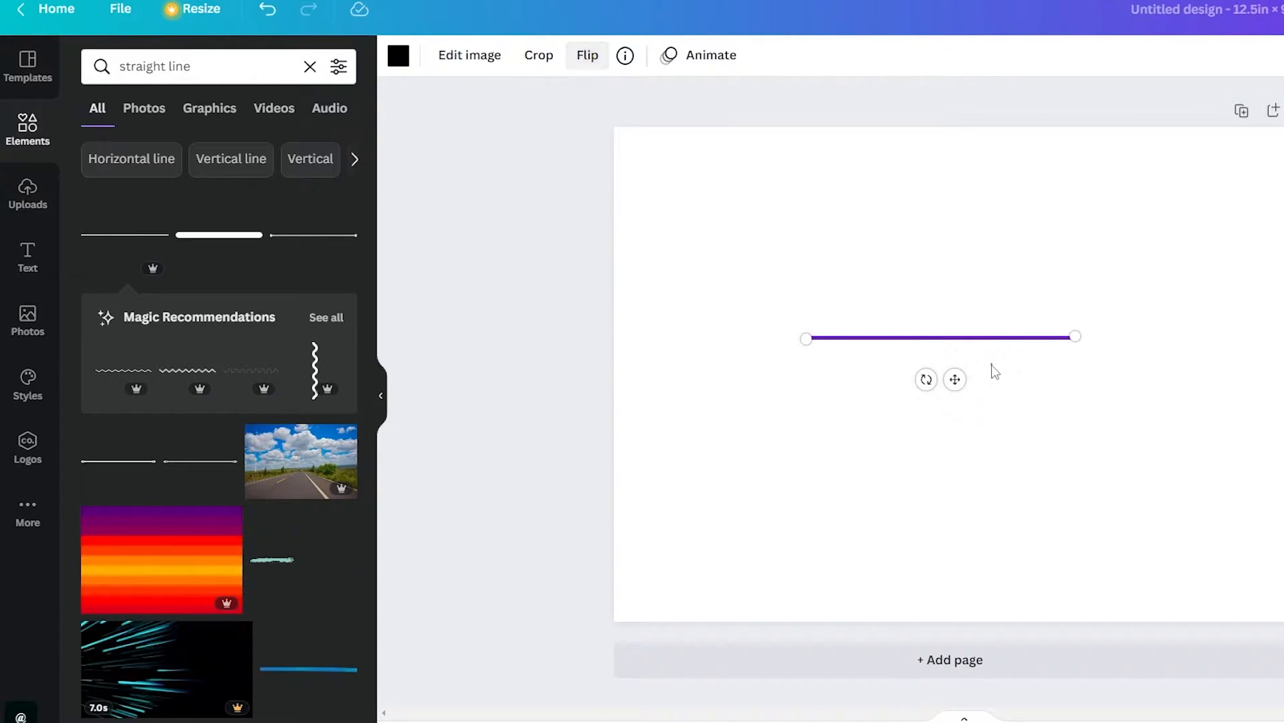
Rotate the line to vertical and stretch it over the full page height near the middle of the page
{"action": "left_click", "coordinate": [921, 347]}
{"action": "left_click_drag", "start_coordinate": [923, 375], "coordinate": [803, 324]}
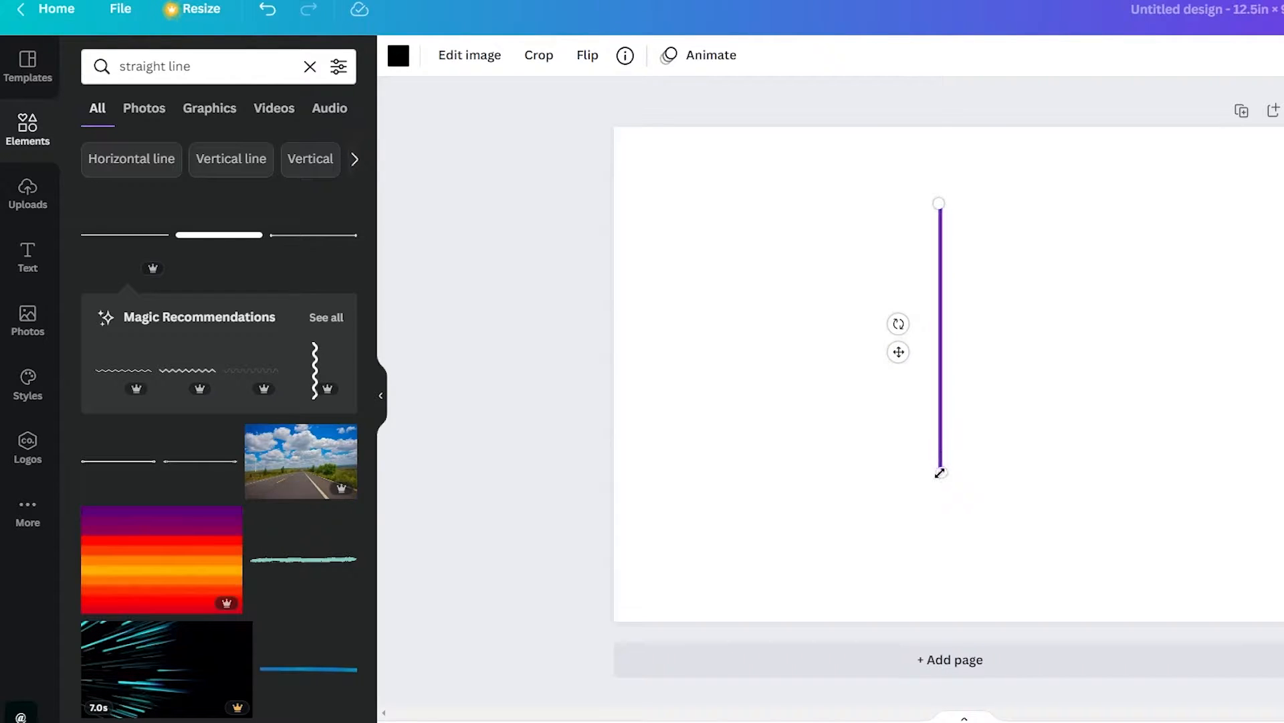
{"action": "left_click_drag", "start_coordinate": [940, 472], "coordinate": [941, 680]}
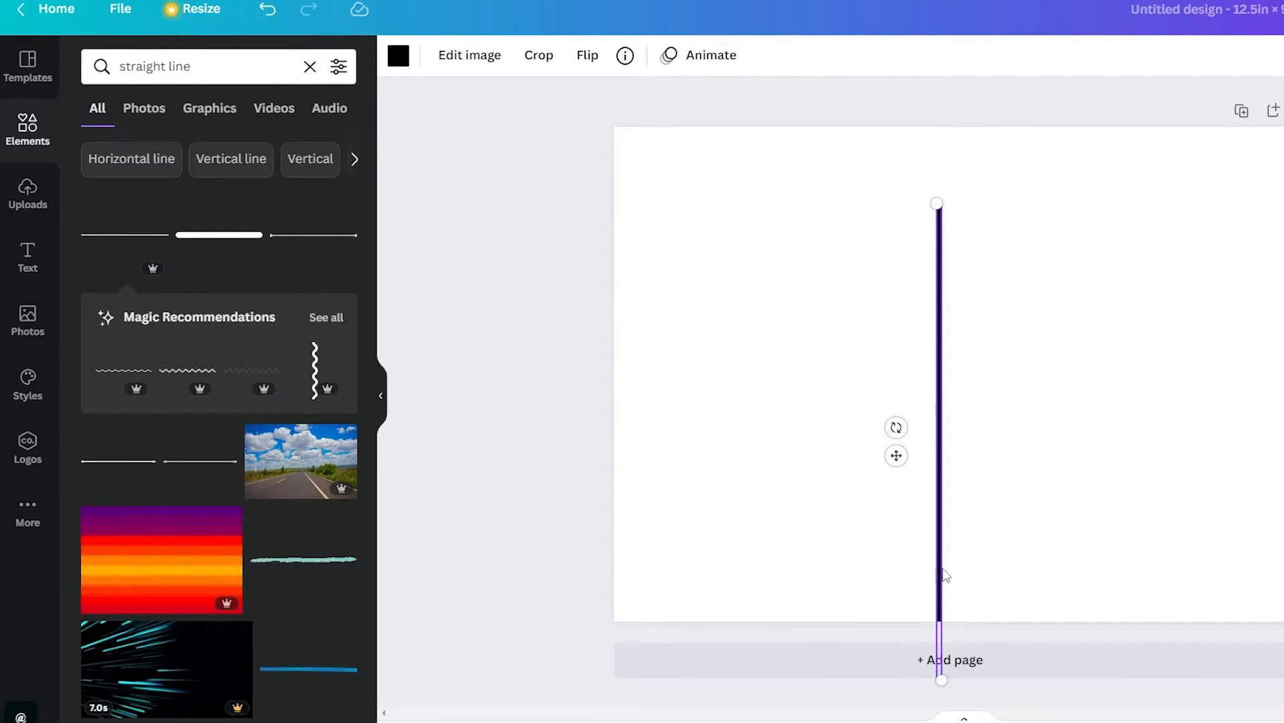
{"action": "left_click_drag", "start_coordinate": [942, 567], "coordinate": [938, 487]}
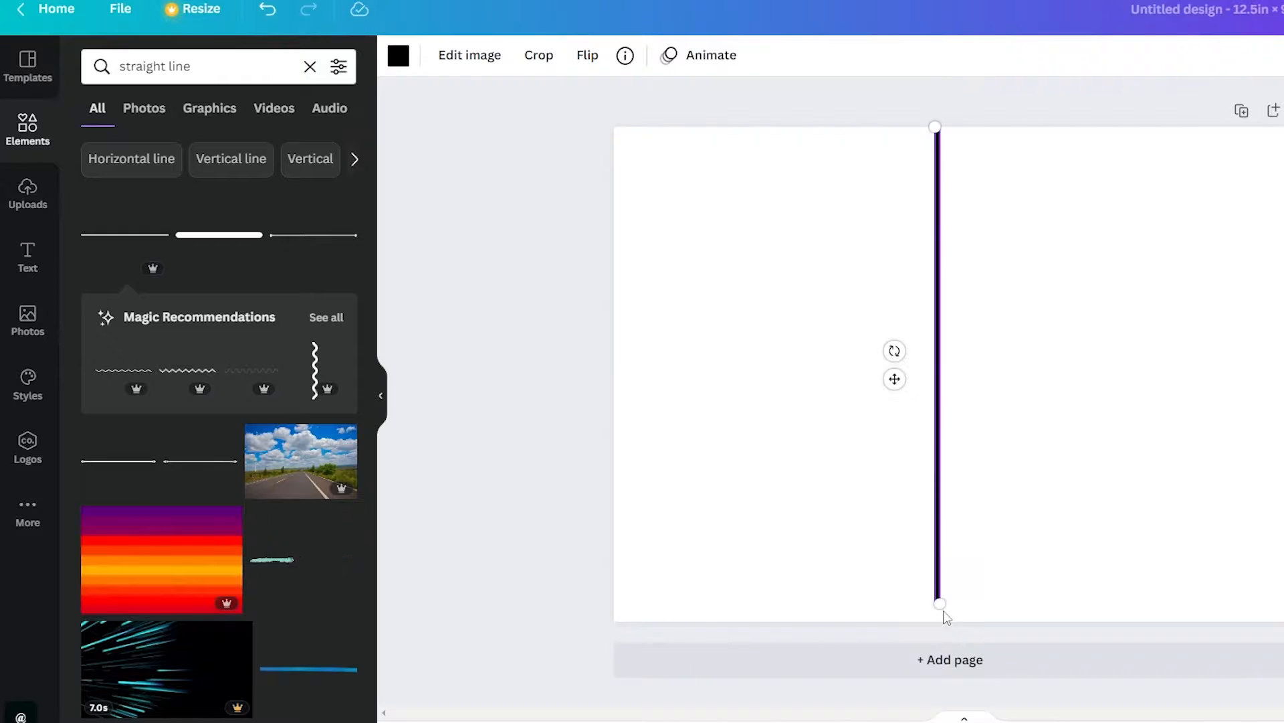
{"action": "left_click_drag", "start_coordinate": [936, 617], "coordinate": [936, 621]}
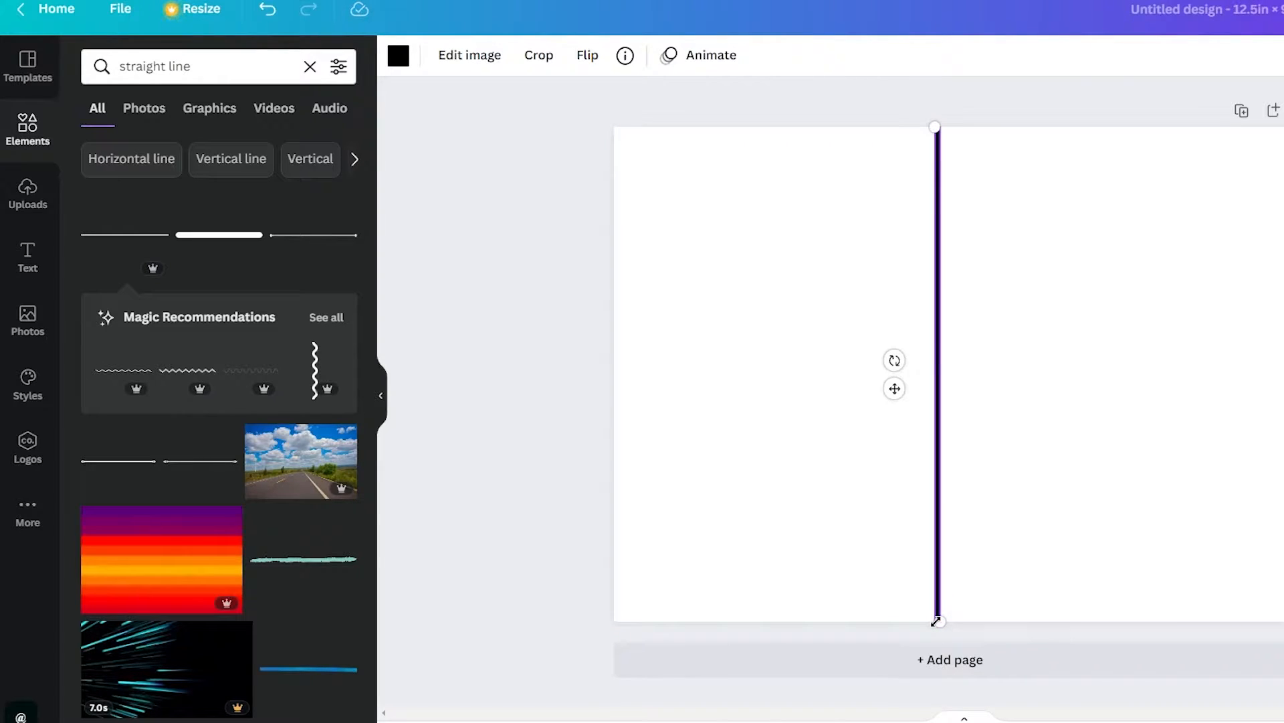
Duplicate the vertical line and place the copy just to the right of the original, leaving a narrow gap as the spine
{"action": "key", "text": "ctrl+d"}
{"action": "left_click_drag", "start_coordinate": [955, 367], "coordinate": [959, 358]}
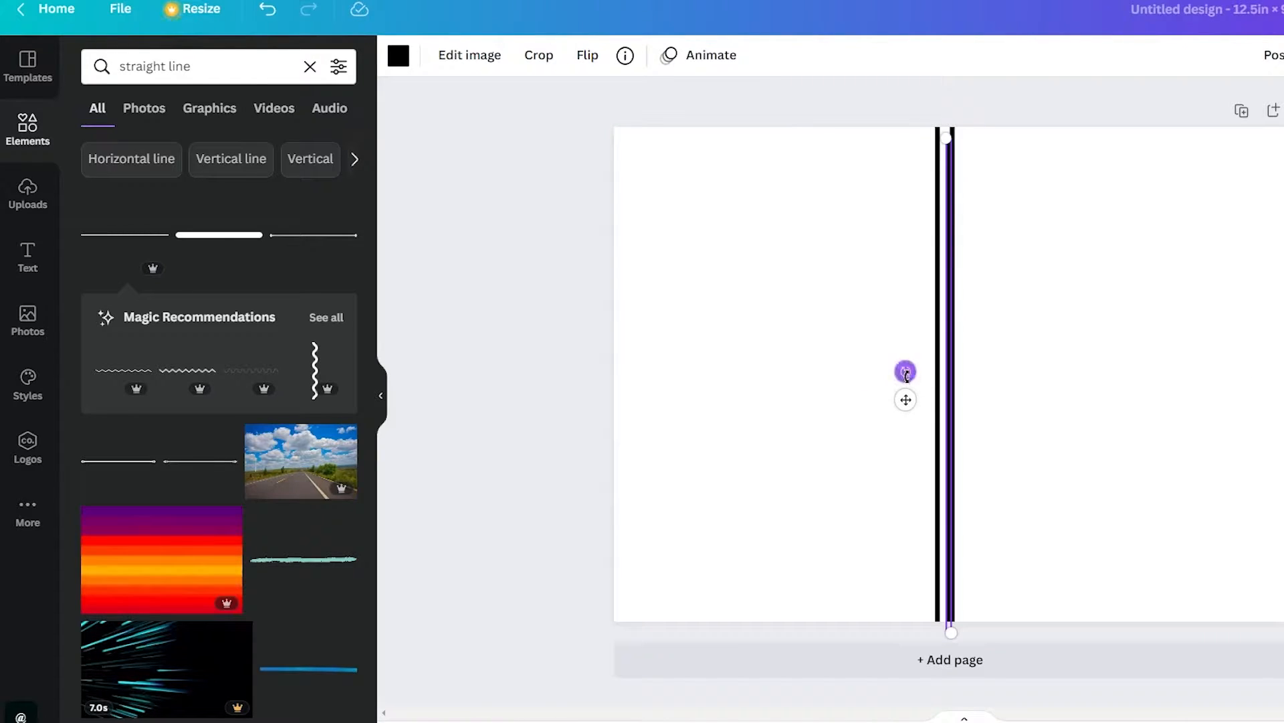
Rotate a further copy to horizontal, extend it along the page's top edge, and place a duplicate along the bottom edge
{"action": "left_click_drag", "start_coordinate": [909, 360], "coordinate": [955, 21]}
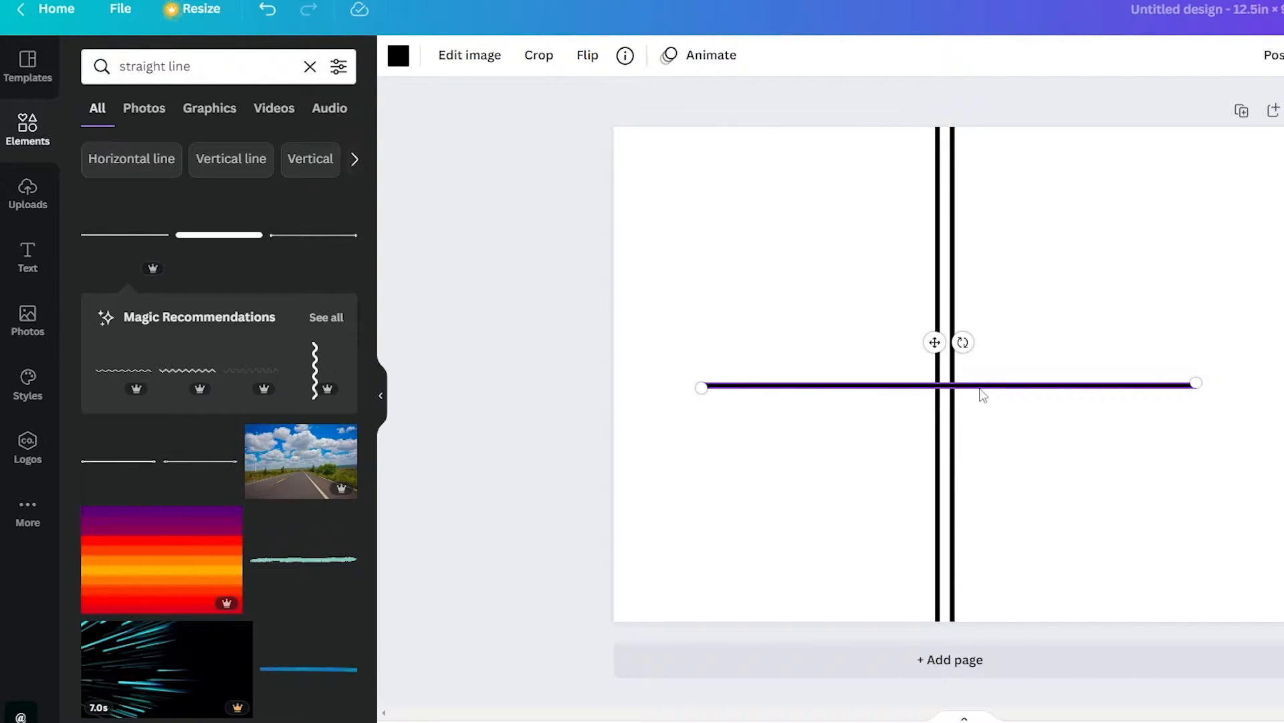
{"action": "left_click_drag", "start_coordinate": [981, 388], "coordinate": [986, 132]}
{"action": "left_click_drag", "start_coordinate": [699, 131], "coordinate": [521, 132]}
{"action": "left_click_drag", "start_coordinate": [1203, 127], "coordinate": [1283, 127]}
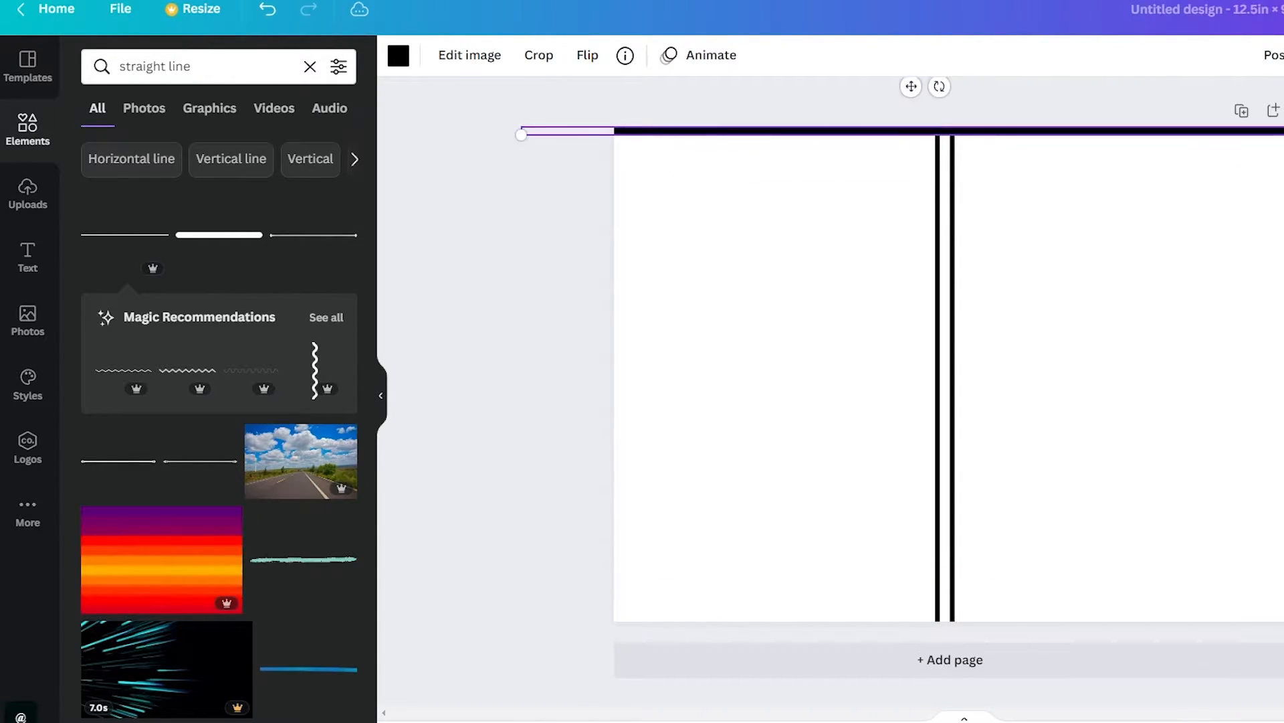
{"action": "key", "text": "ctrl+d"}
{"action": "left_click_drag", "start_coordinate": [1146, 147], "coordinate": [1162, 614]}
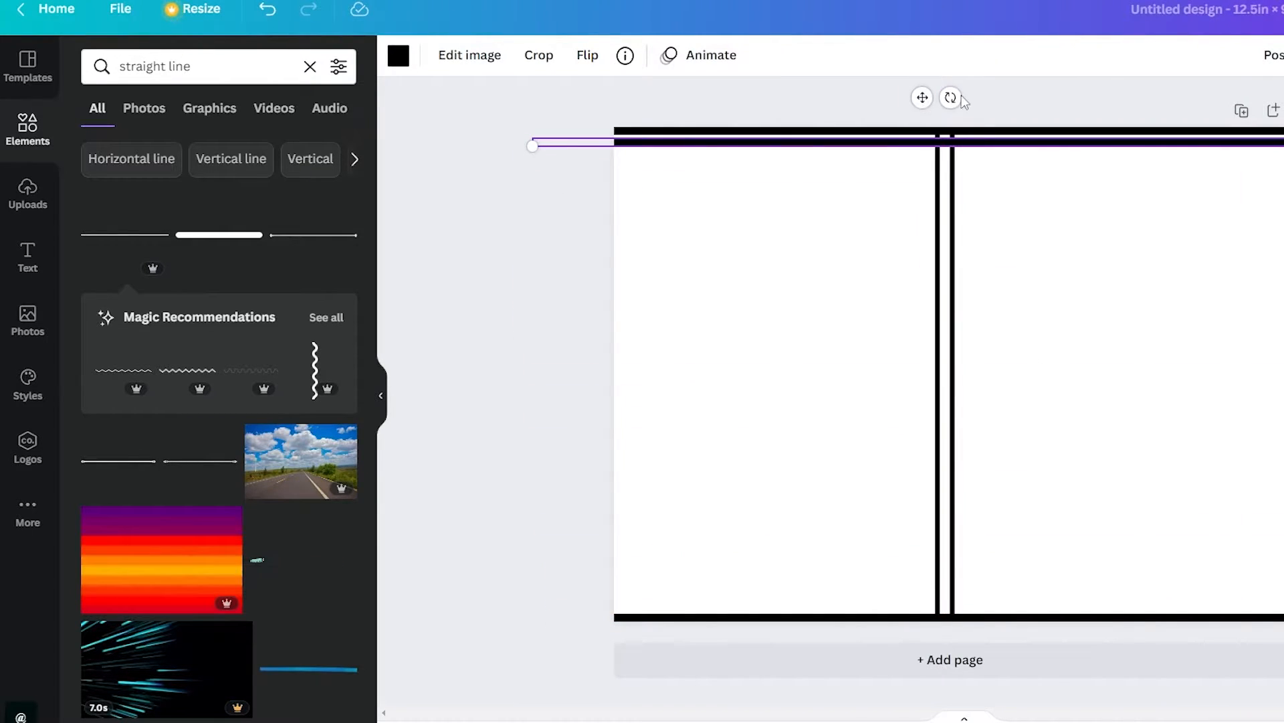
Rotate a copy of the thick border line to vertical and place one along the page's left edge and another along its right edge
{"action": "left_click_drag", "start_coordinate": [950, 97], "coordinate": [1276, 142]}
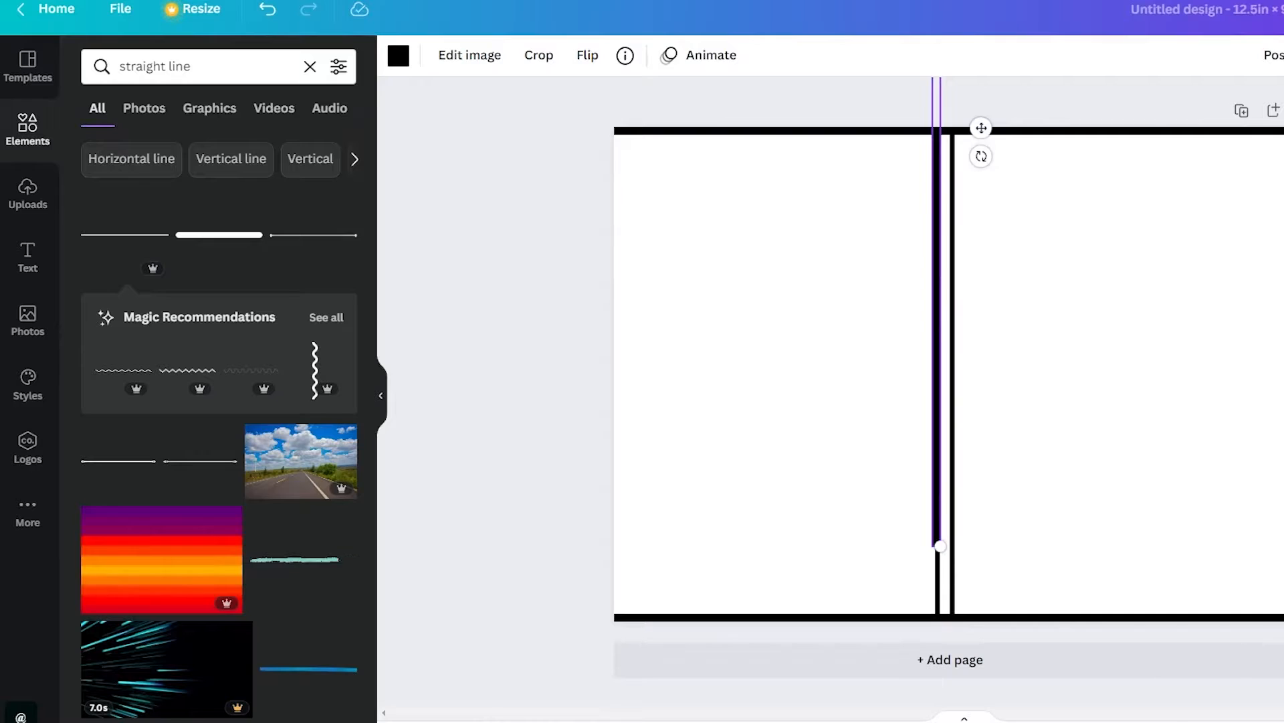
{"action": "left_click_drag", "start_coordinate": [938, 426], "coordinate": [619, 505]}
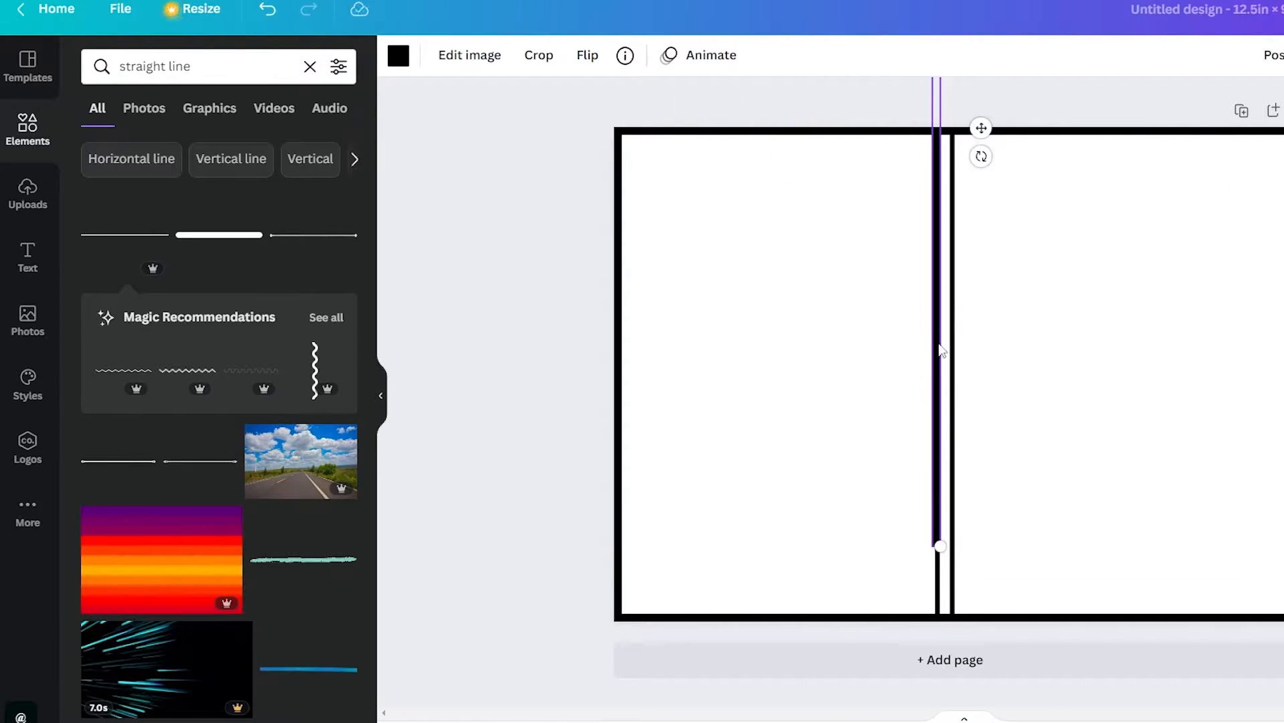
{"action": "left_click_drag", "start_coordinate": [942, 350], "coordinate": [1279, 428]}
{"action": "key", "text": "Escape"}
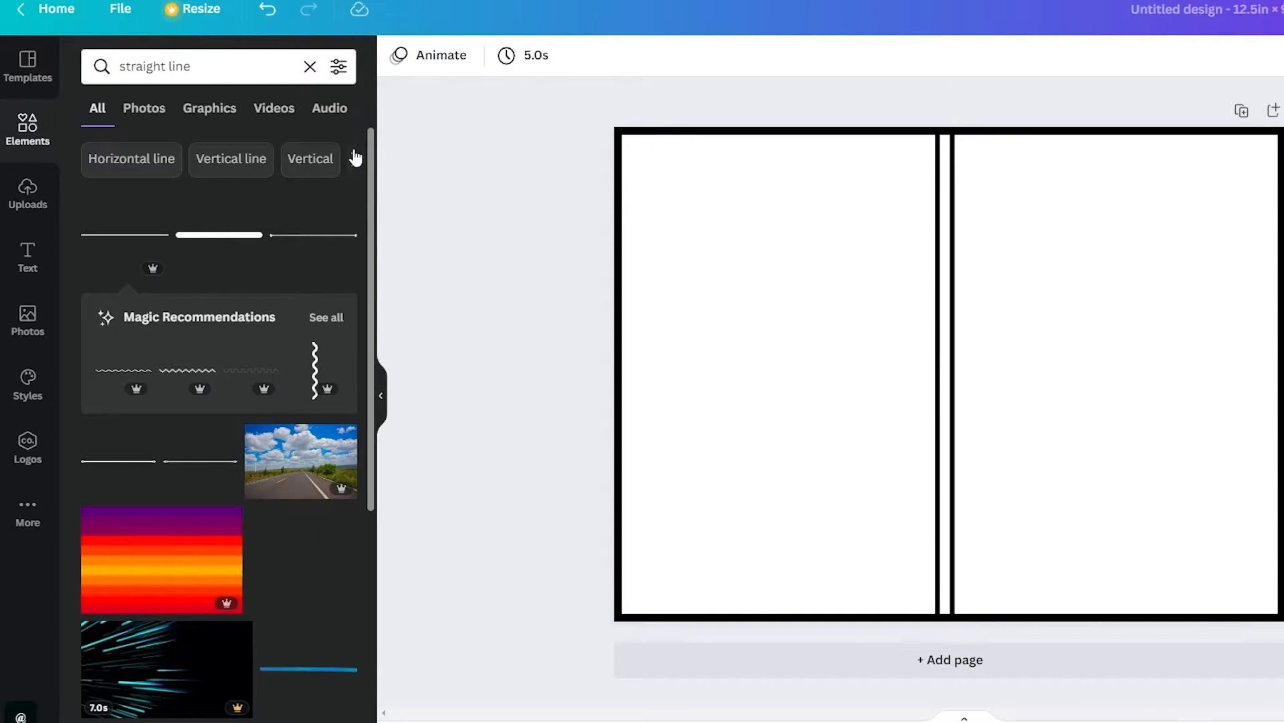
Replace the previous element search with a search for "square"
{"action": "left_click", "coordinate": [310, 66]}
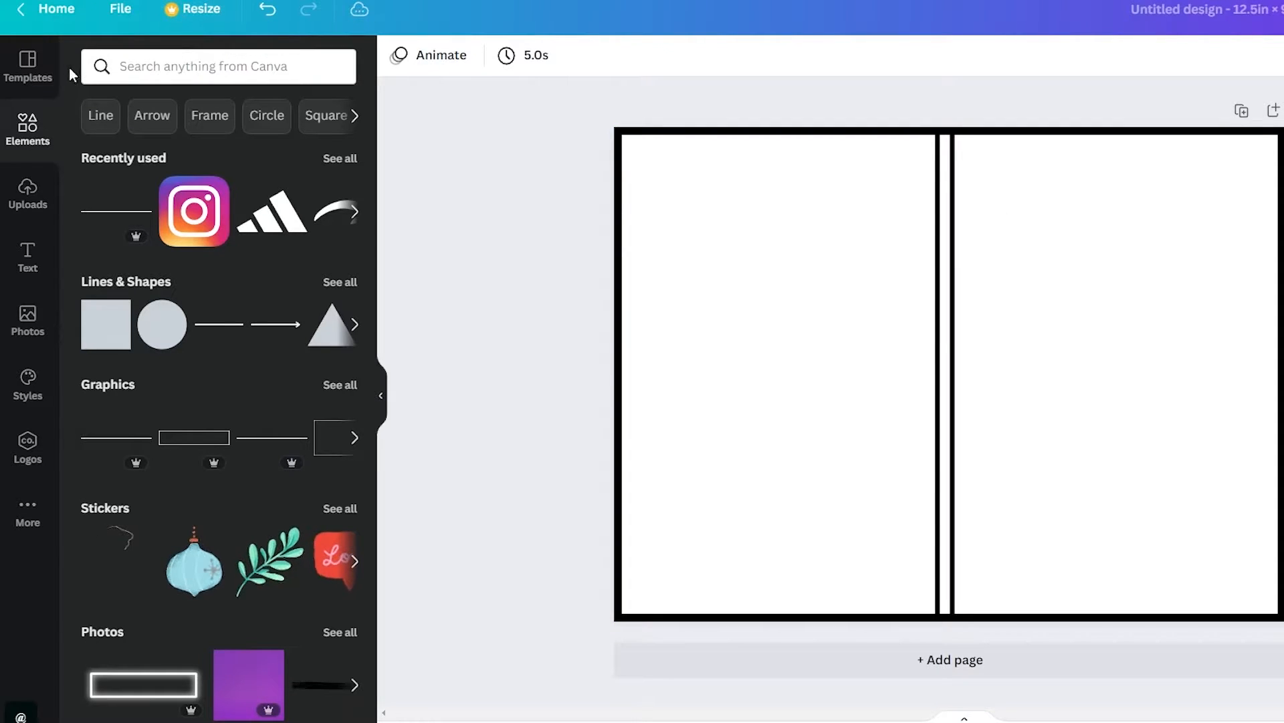
{"action": "left_click", "coordinate": [209, 71]}
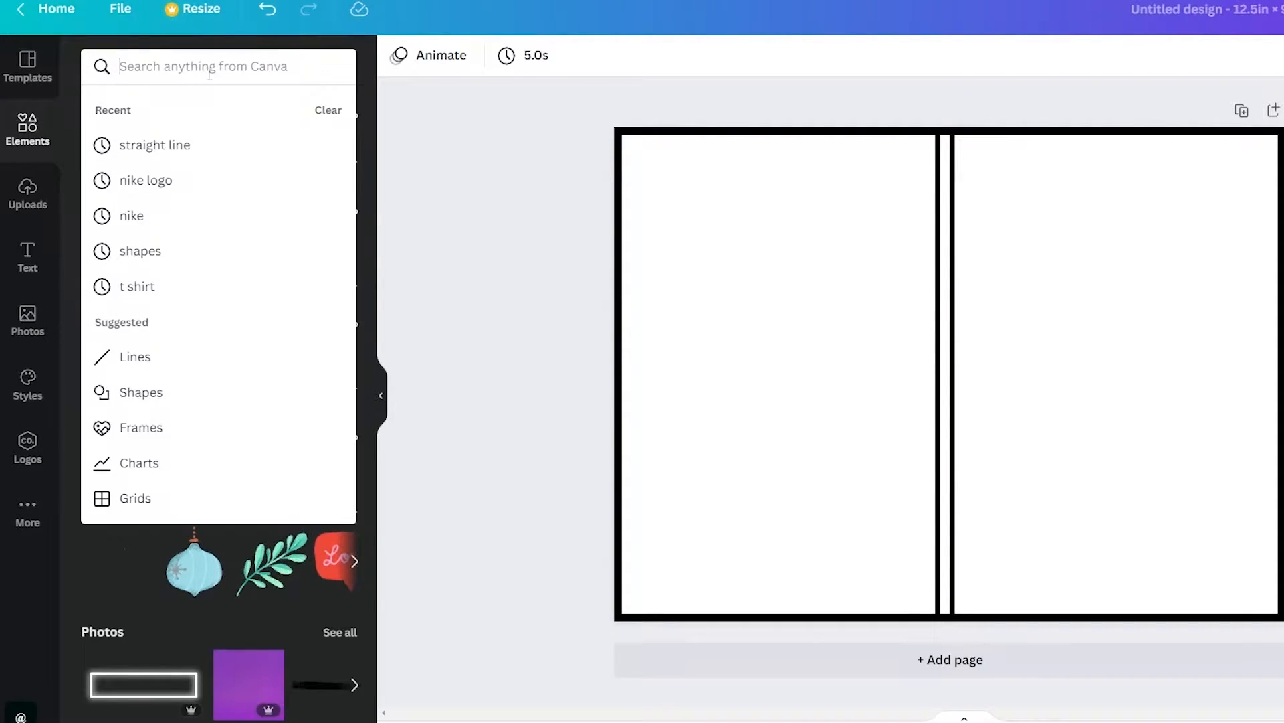
{"action": "type", "text": "sq"}
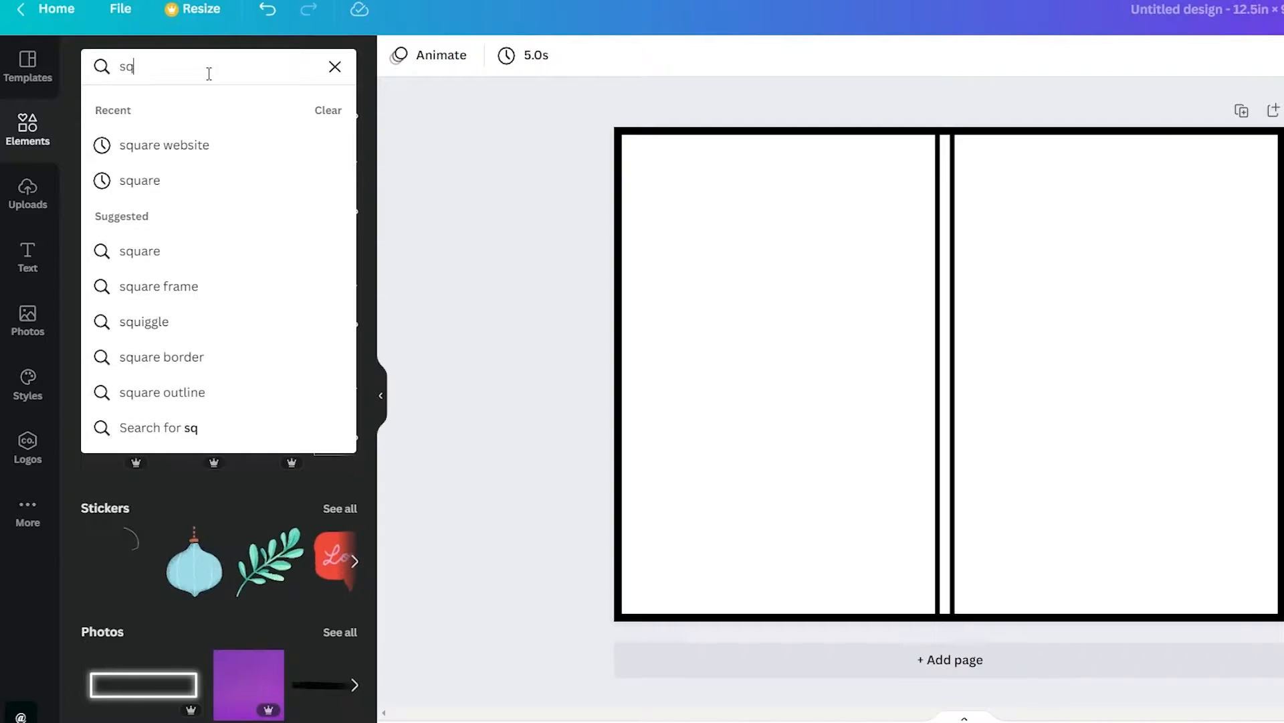
{"action": "left_click", "coordinate": [172, 176]}
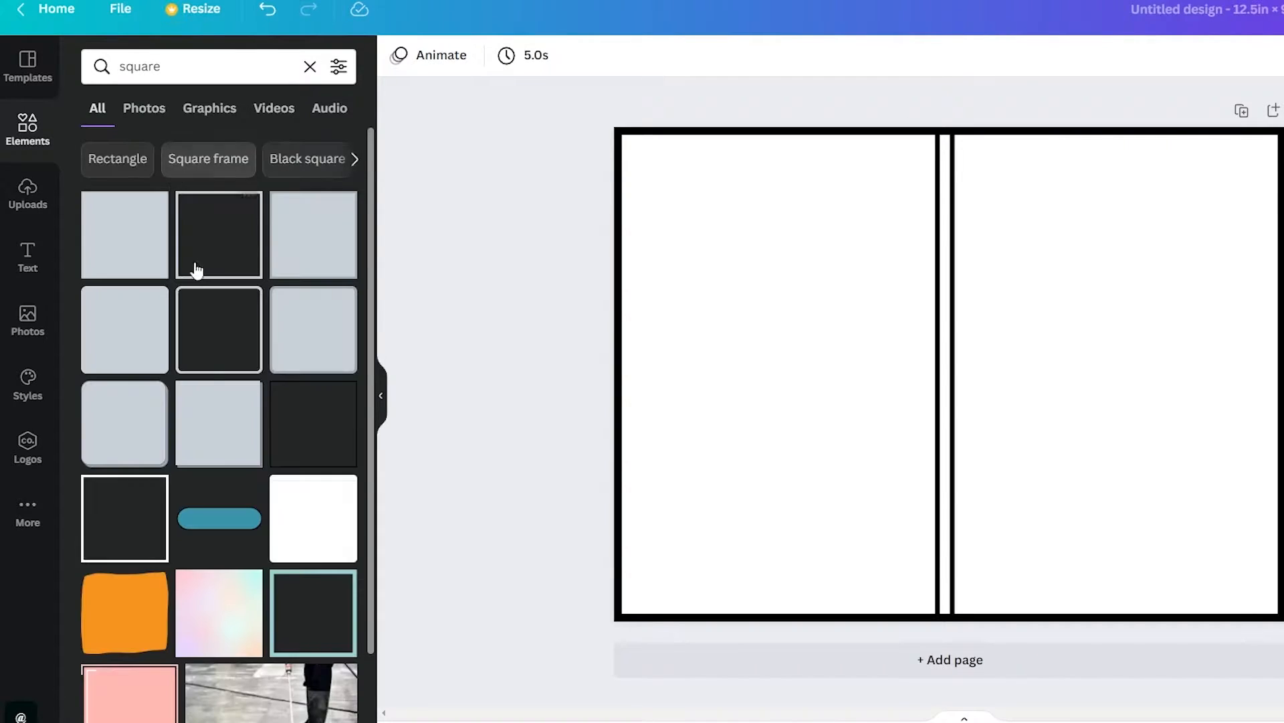
Add a solid square shape from the results to the upper middle of the page area right of the spine
{"action": "scroll", "coordinate": [198, 271], "scroll_direction": "down", "scroll_amount": 1}
{"action": "scroll", "coordinate": [197, 274], "scroll_direction": "down", "scroll_amount": 7}
{"action": "scroll", "coordinate": [197, 274], "scroll_direction": "up", "scroll_amount": 8}
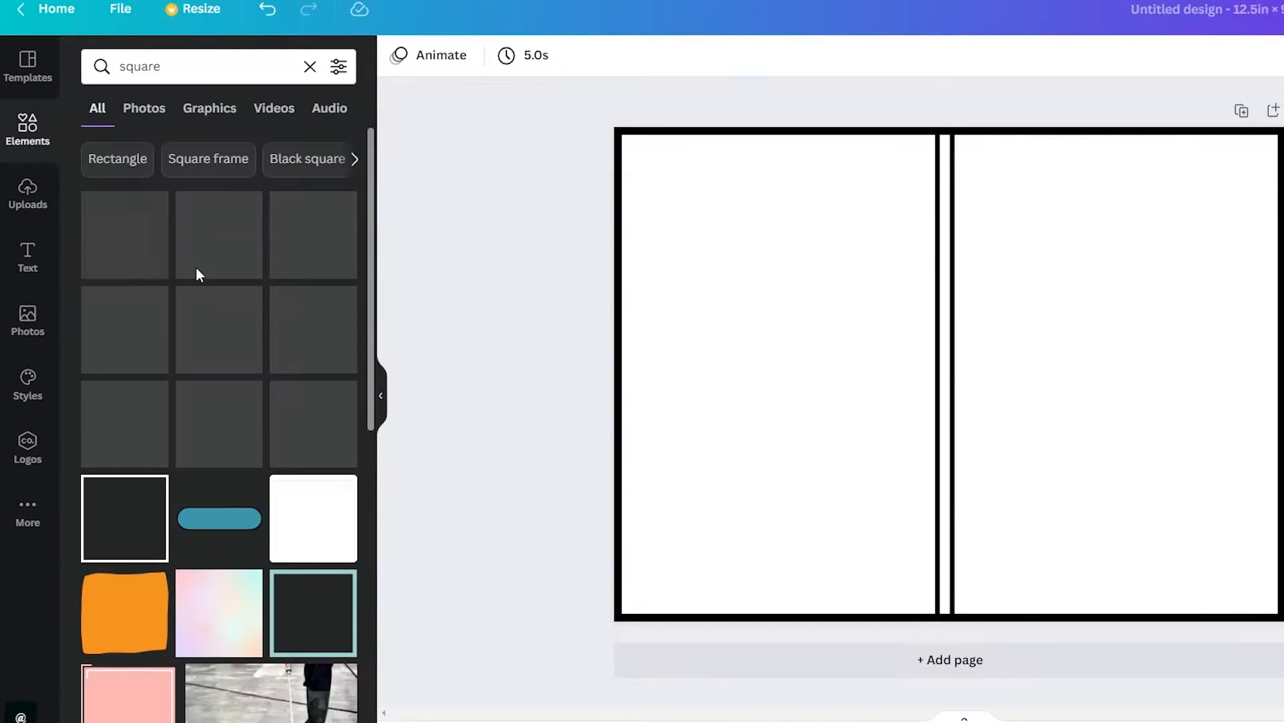
{"action": "scroll", "coordinate": [195, 277], "scroll_direction": "down", "scroll_amount": 3}
{"action": "scroll", "coordinate": [195, 275], "scroll_direction": "up", "scroll_amount": 3}
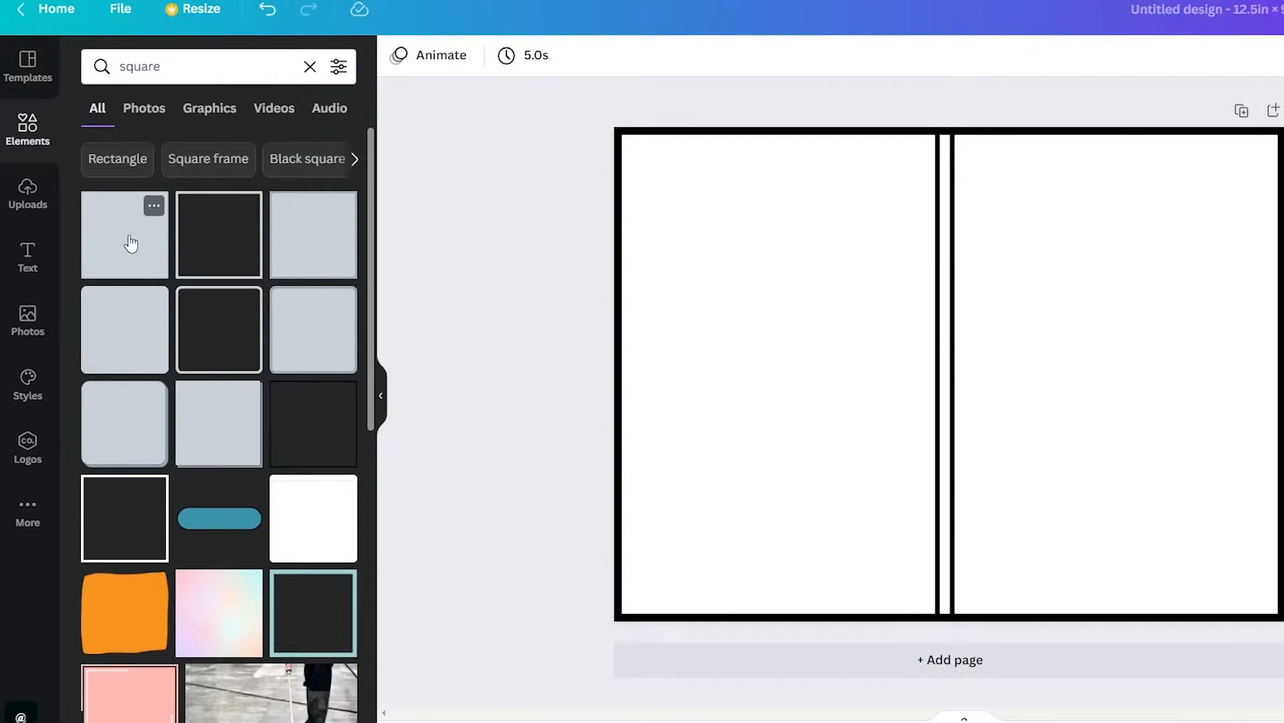
{"action": "left_click_drag", "start_coordinate": [126, 241], "coordinate": [1018, 389]}
{"action": "left_click_drag", "start_coordinate": [1074, 351], "coordinate": [1067, 286]}
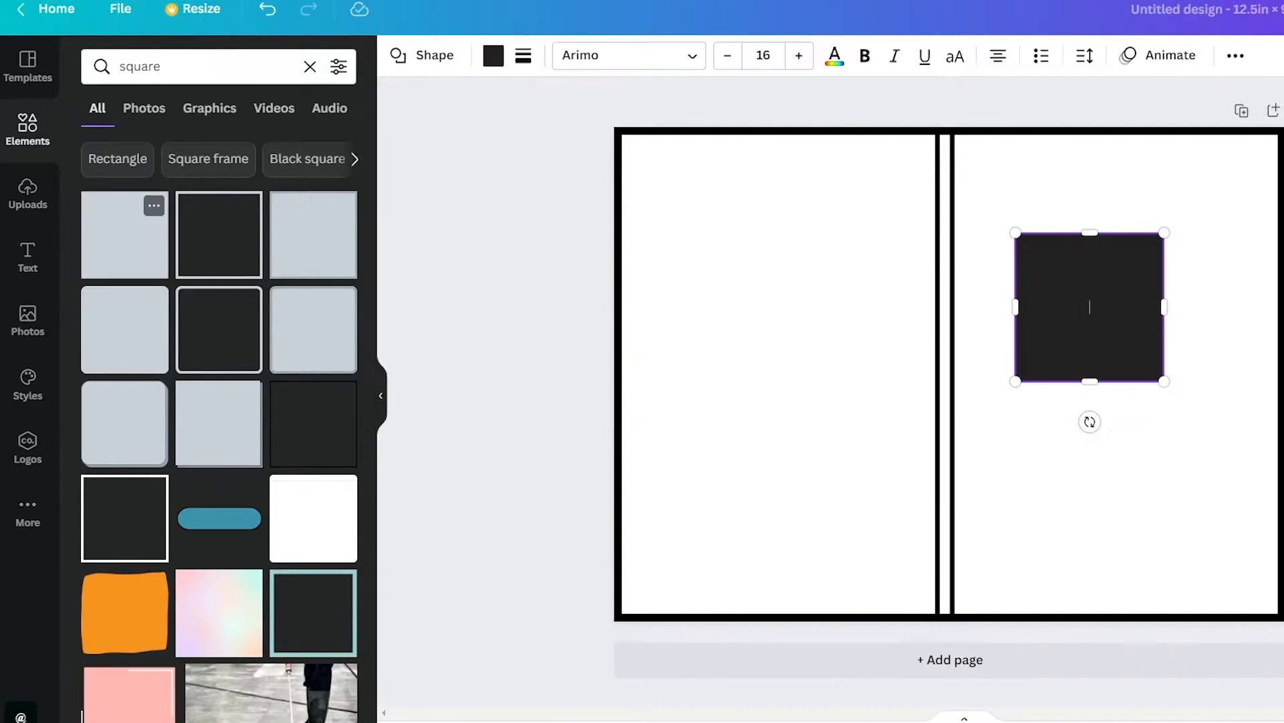
Stretch the square over the full page height and from the spine's right line to the page's right edge
{"action": "left_click_drag", "start_coordinate": [1092, 384], "coordinate": [1089, 617]}
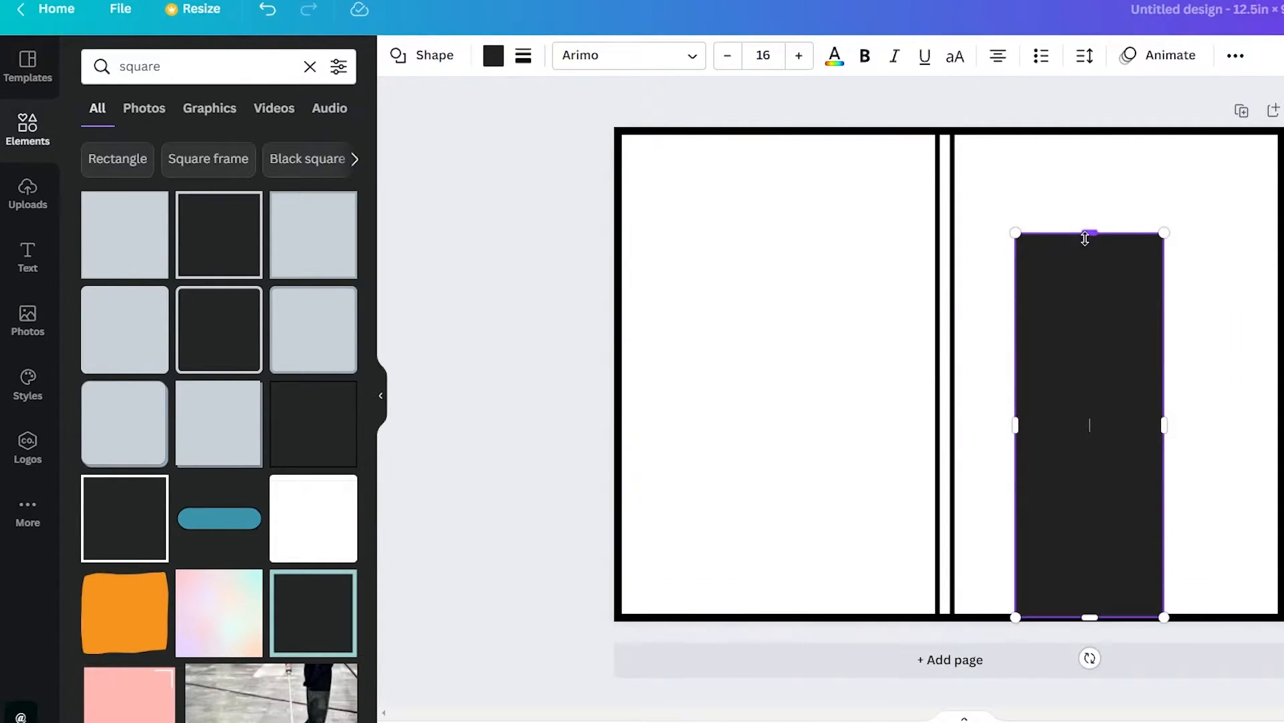
{"action": "left_click_drag", "start_coordinate": [1085, 238], "coordinate": [1090, 127]}
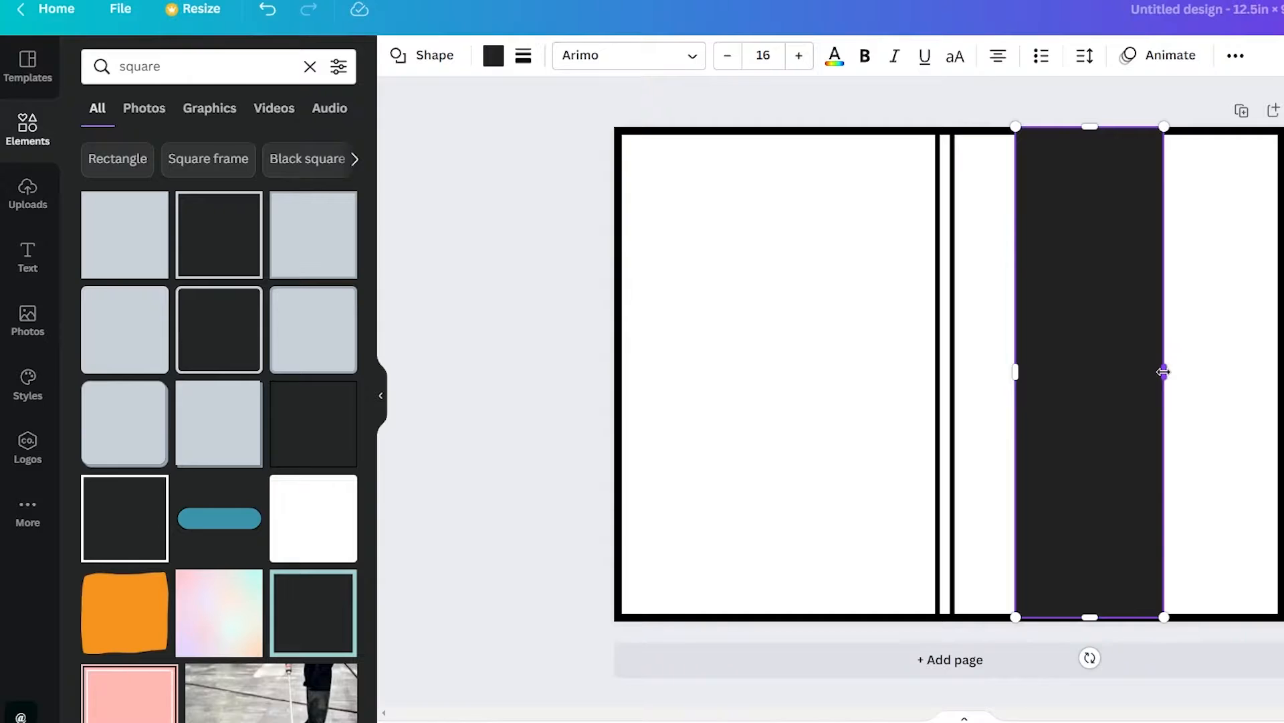
{"action": "left_click_drag", "start_coordinate": [1163, 372], "coordinate": [1281, 371]}
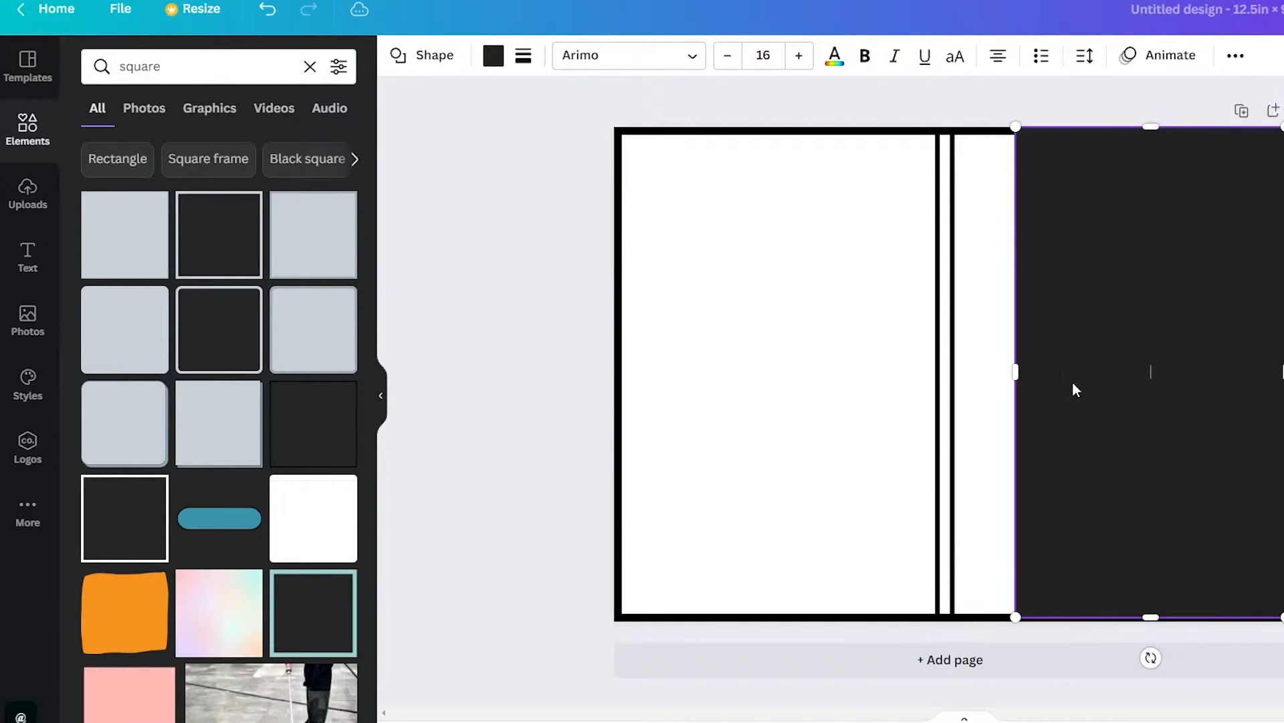
{"action": "left_click_drag", "start_coordinate": [1018, 375], "coordinate": [946, 377]}
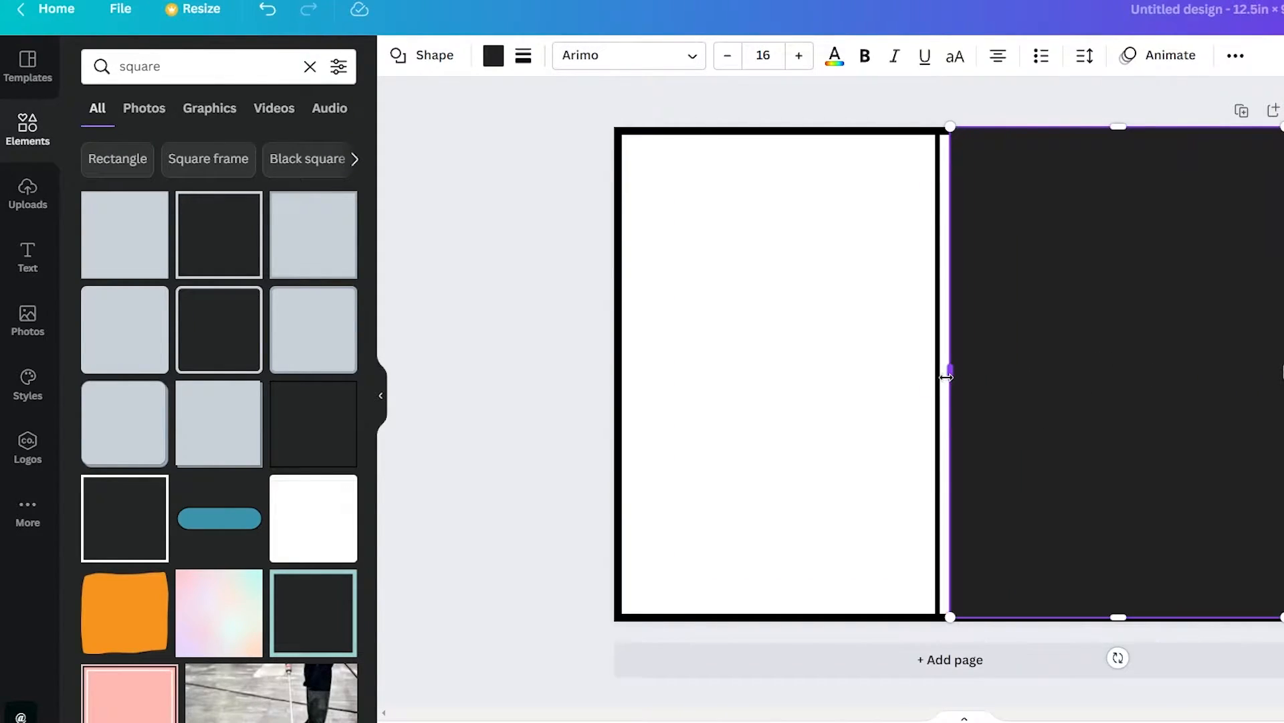
Duplicate the dark rectangle and place the copy over the page area left of the spine
{"action": "left_click", "coordinate": [900, 326]}
{"action": "left_click", "coordinate": [1178, 206]}
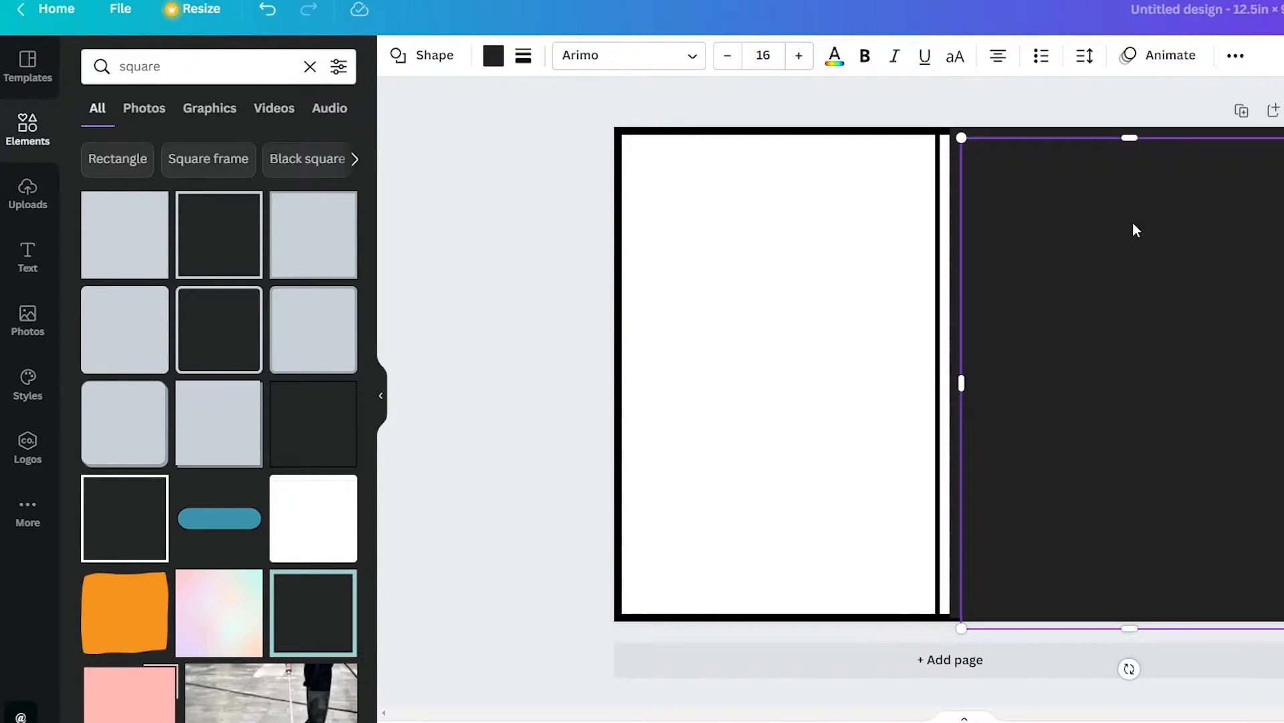
{"action": "left_click_drag", "start_coordinate": [1132, 229], "coordinate": [773, 216]}
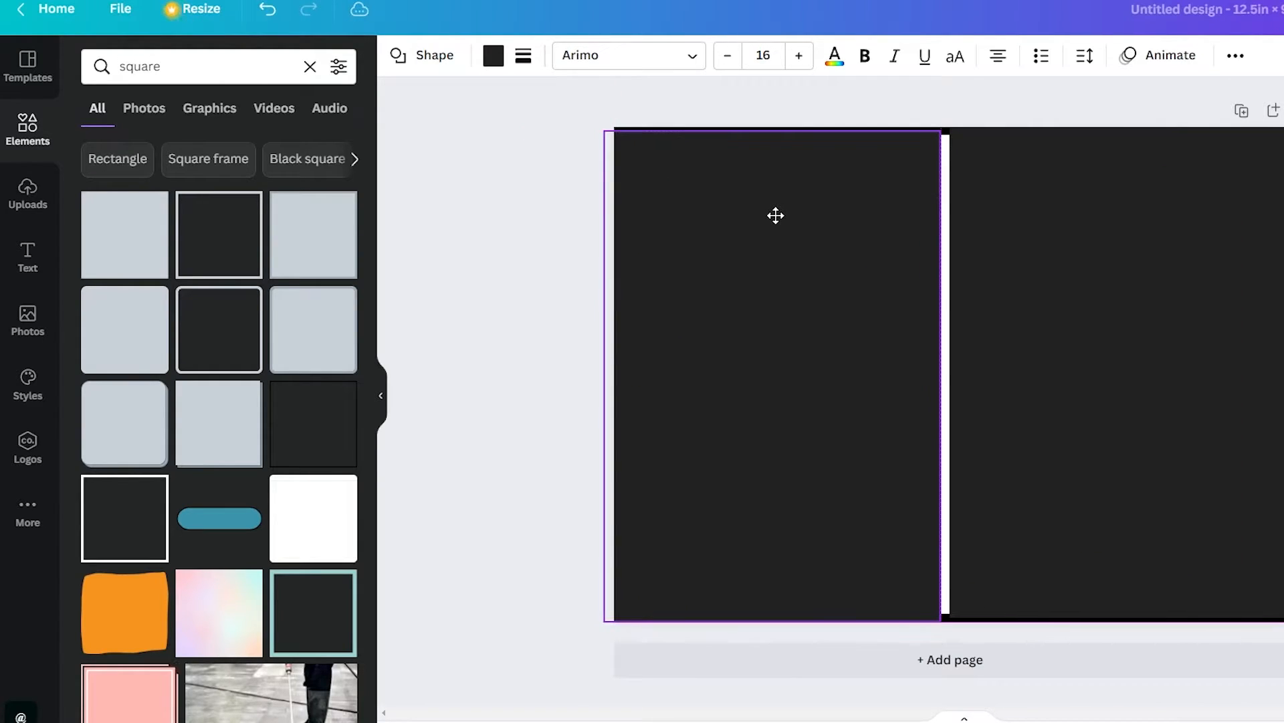
Fill the left rectangle with the palette's yellow and the right rectangle with light purple
{"action": "left_click", "coordinate": [492, 56]}
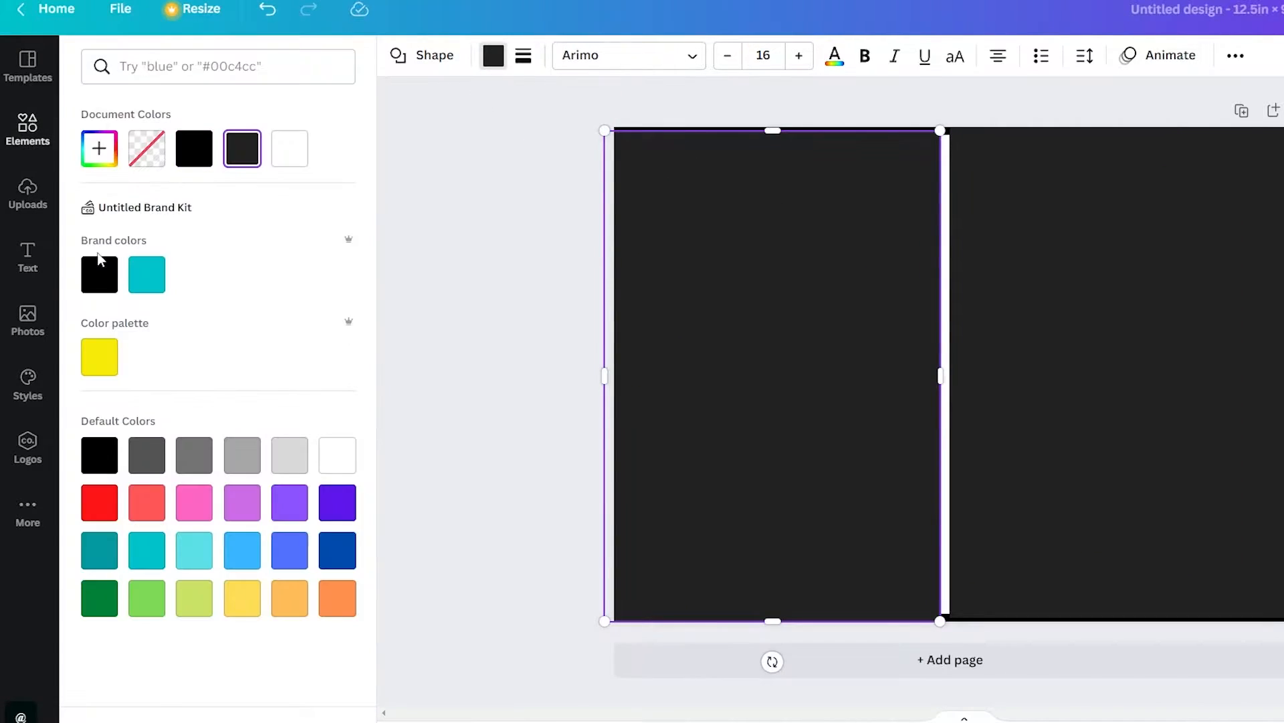
{"action": "left_click", "coordinate": [101, 357]}
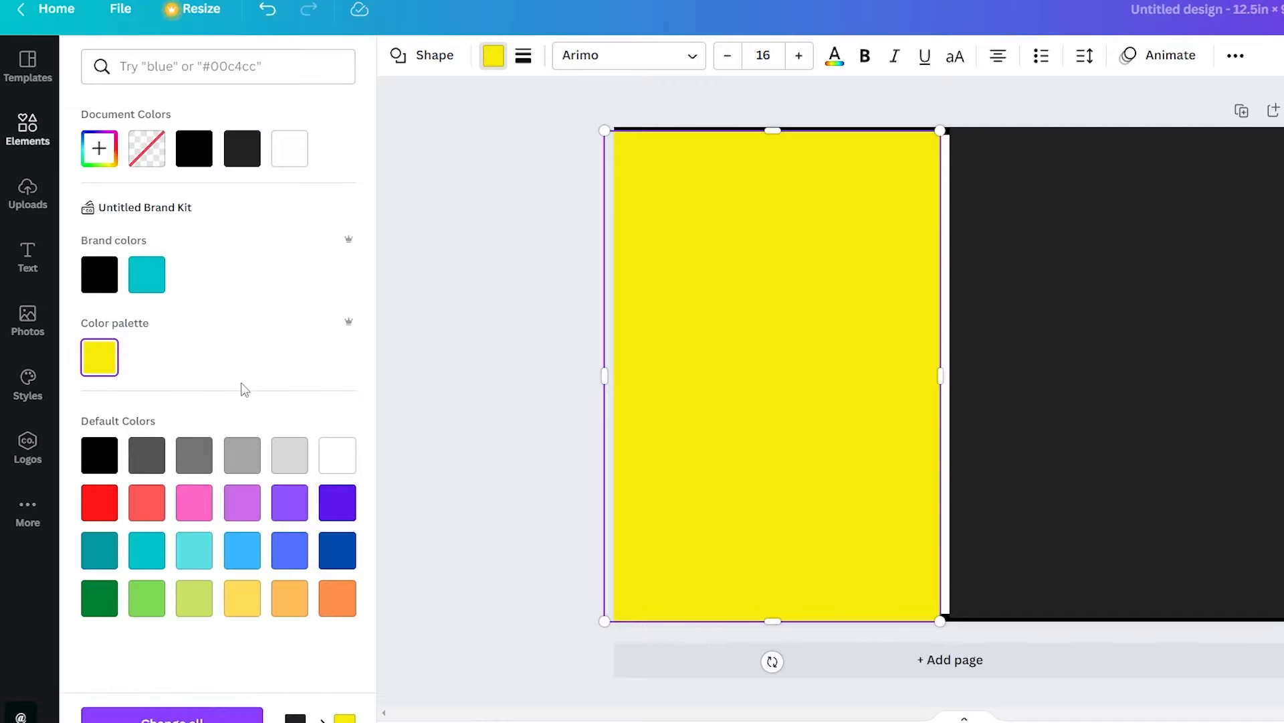
{"action": "left_click", "coordinate": [1062, 413]}
{"action": "left_click", "coordinate": [493, 64]}
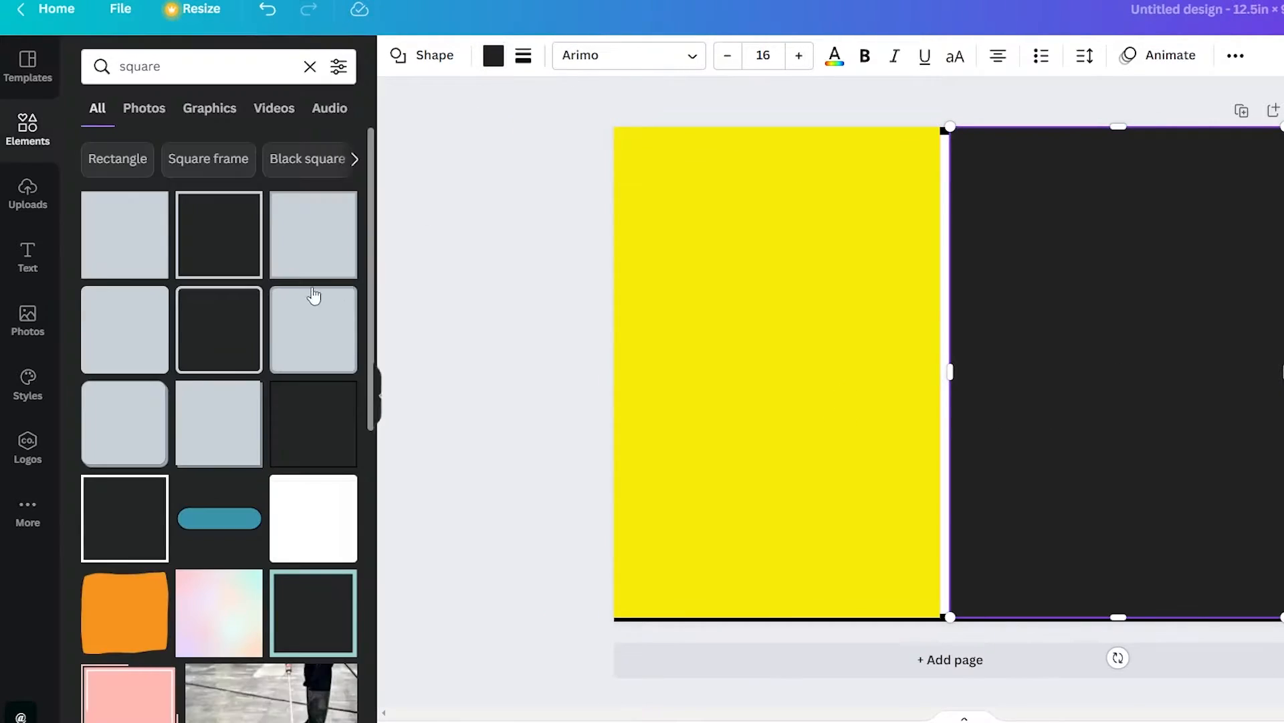
{"action": "left_click", "coordinate": [496, 65]}
{"action": "left_click", "coordinate": [248, 499]}
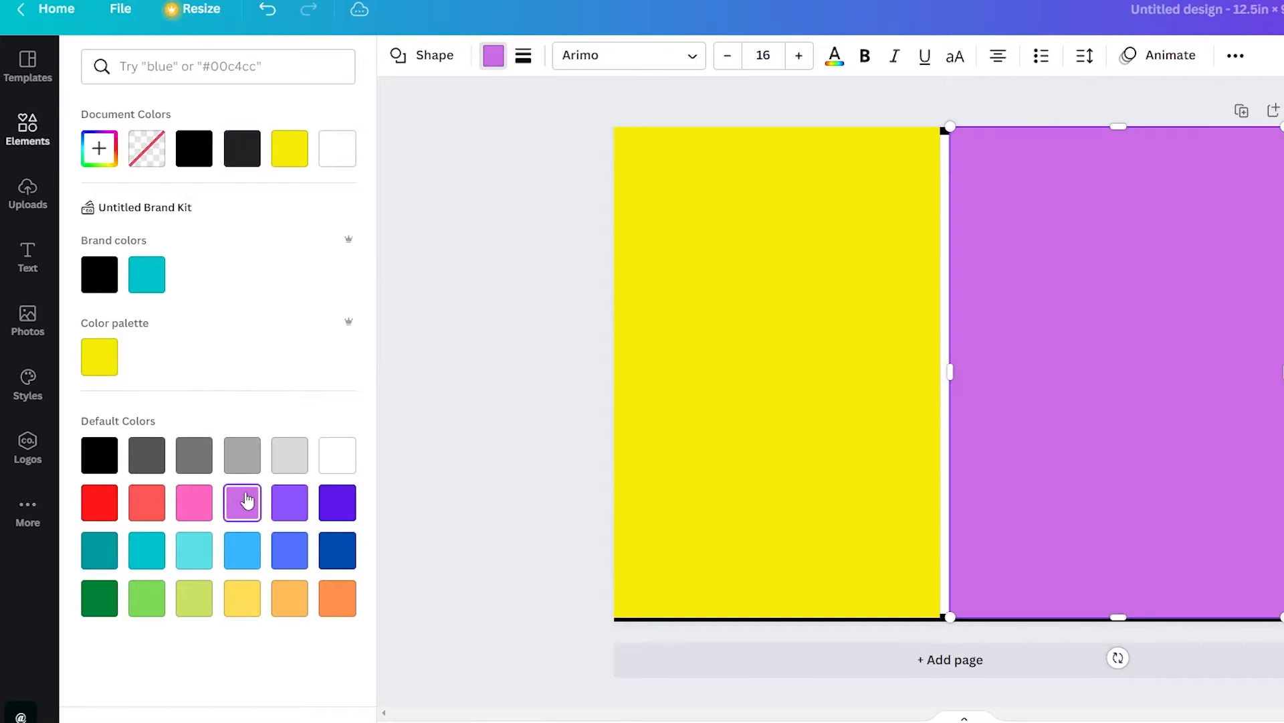
Extend the yellow and purple rectangles down to the page's bottom edge
{"action": "left_click", "coordinate": [733, 517]}
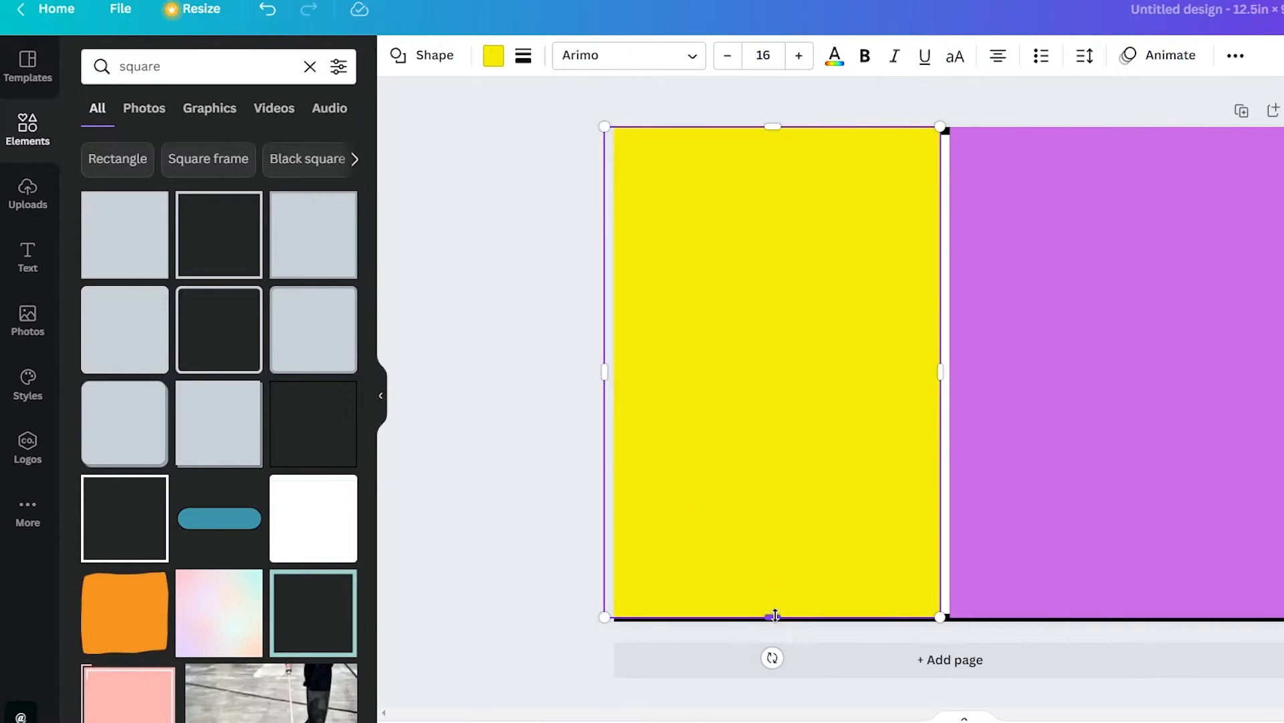
{"action": "left_click_drag", "start_coordinate": [775, 617], "coordinate": [775, 622]}
{"action": "left_click", "coordinate": [1037, 556]}
{"action": "left_click_drag", "start_coordinate": [1116, 618], "coordinate": [1115, 619]}
Send the purple rectangle backward until it lies behind the right, top and bottom border lines
{"action": "right_click", "coordinate": [1196, 428]}
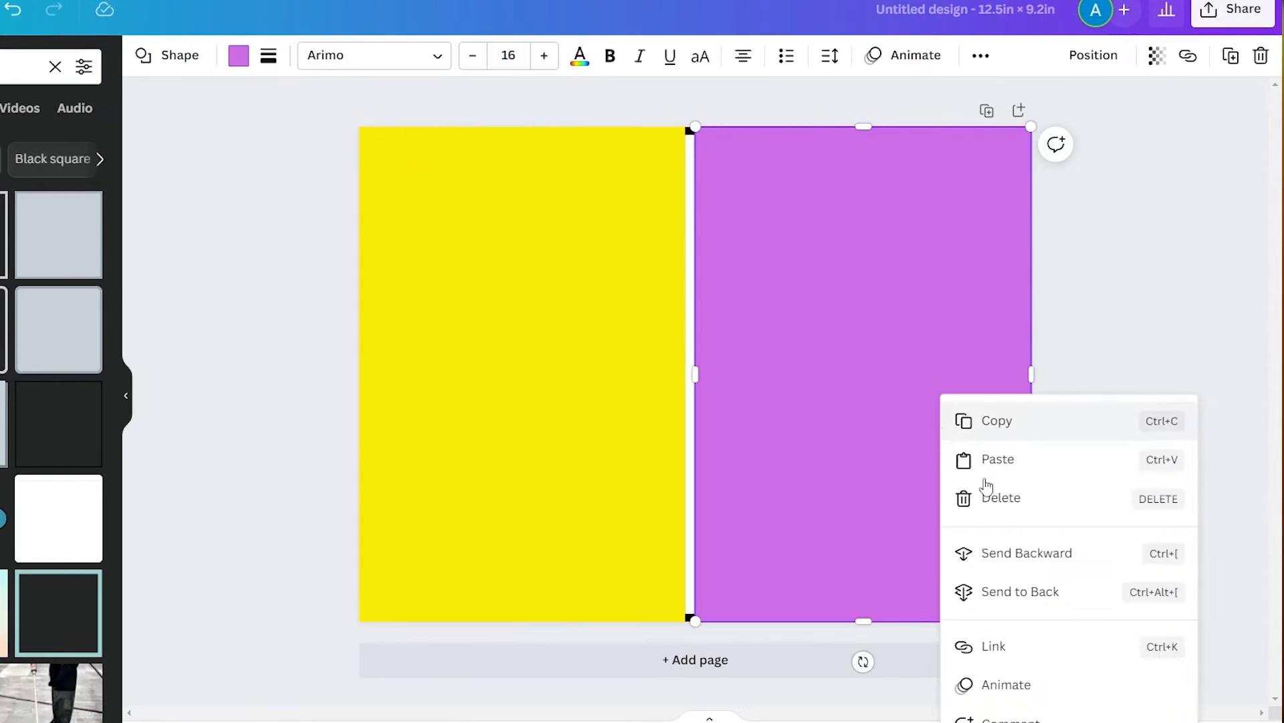
{"action": "left_click", "coordinate": [970, 554]}
{"action": "right_click", "coordinate": [1024, 562]}
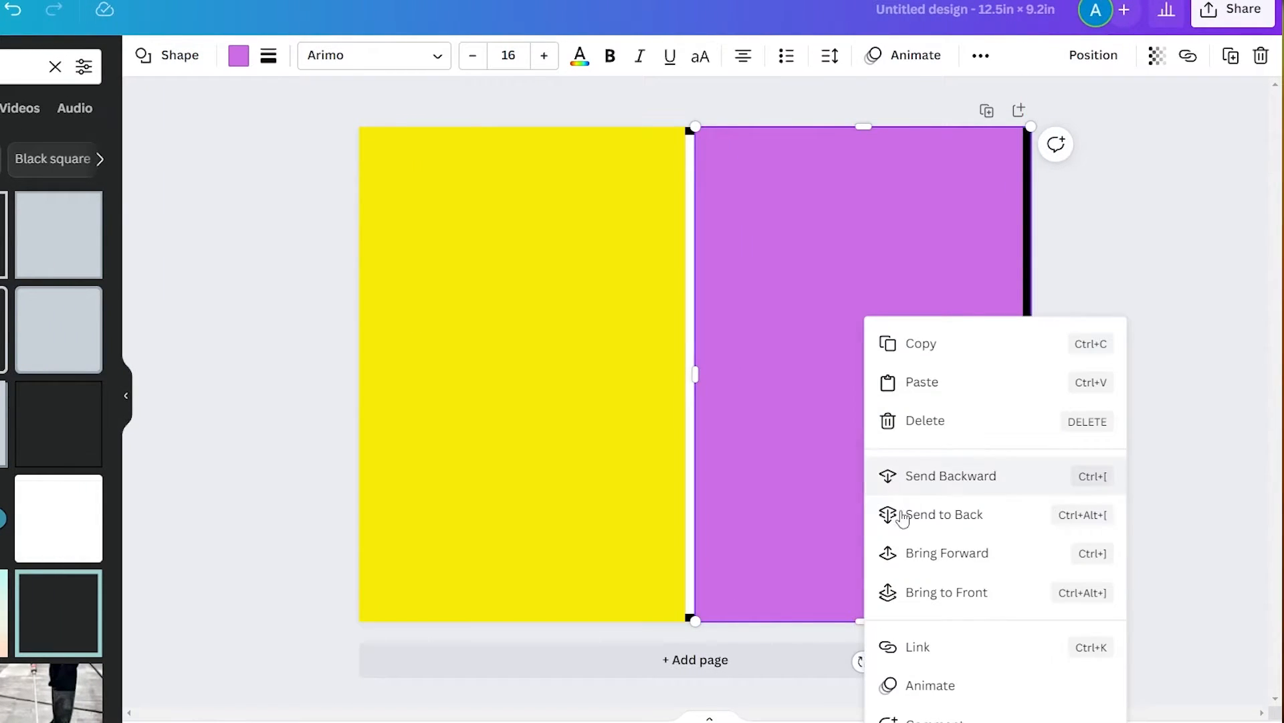
{"action": "left_click", "coordinate": [965, 483]}
{"action": "right_click", "coordinate": [831, 385]}
{"action": "left_click", "coordinate": [908, 475]}
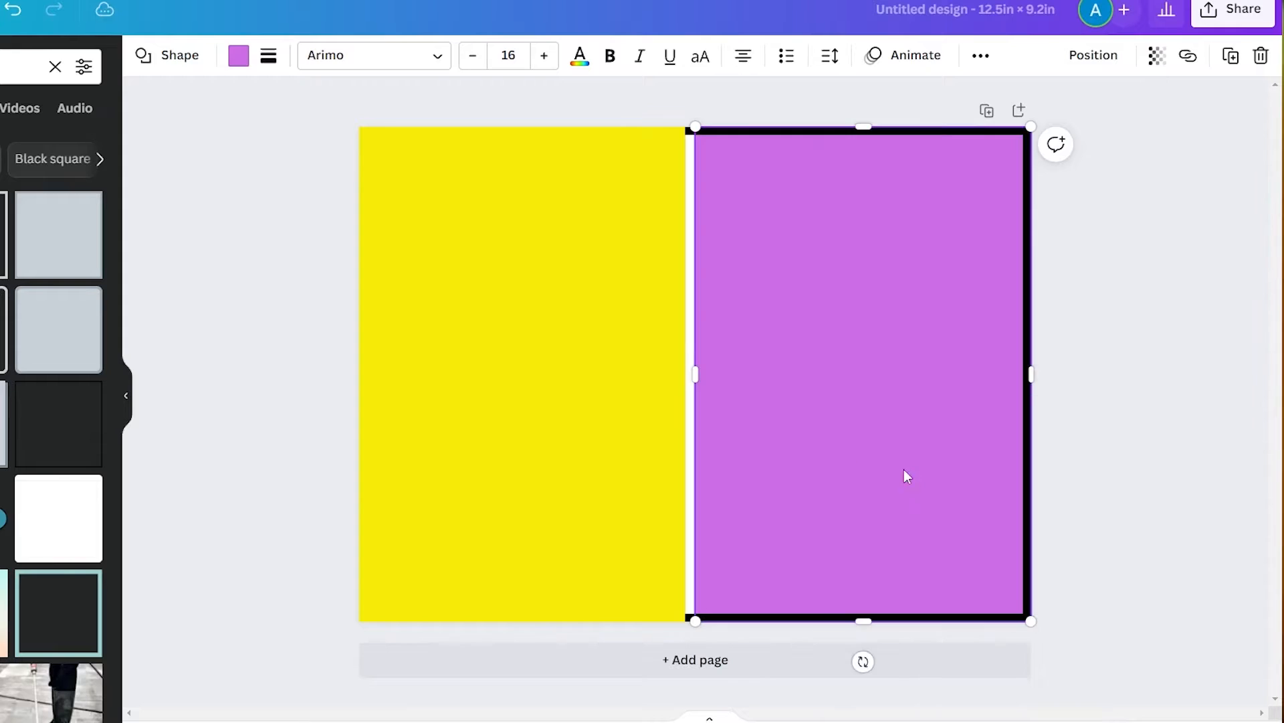
Send the yellow rectangle backward until it lies behind the border lines and the spine's left line
{"action": "right_click", "coordinate": [545, 359]}
{"action": "left_click", "coordinate": [632, 513]}
{"action": "right_click", "coordinate": [525, 383]}
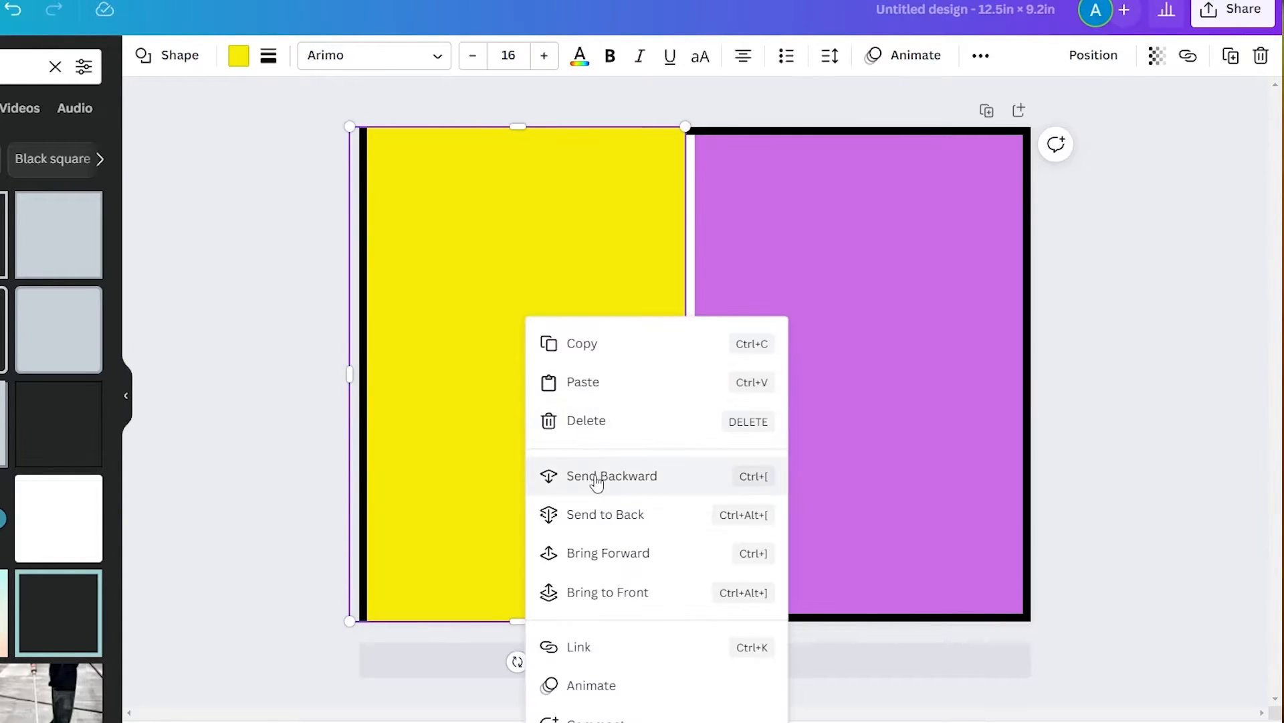
{"action": "right_click", "coordinate": [495, 366]}
{"action": "left_click", "coordinate": [584, 476]}
{"action": "right_click", "coordinate": [601, 434]}
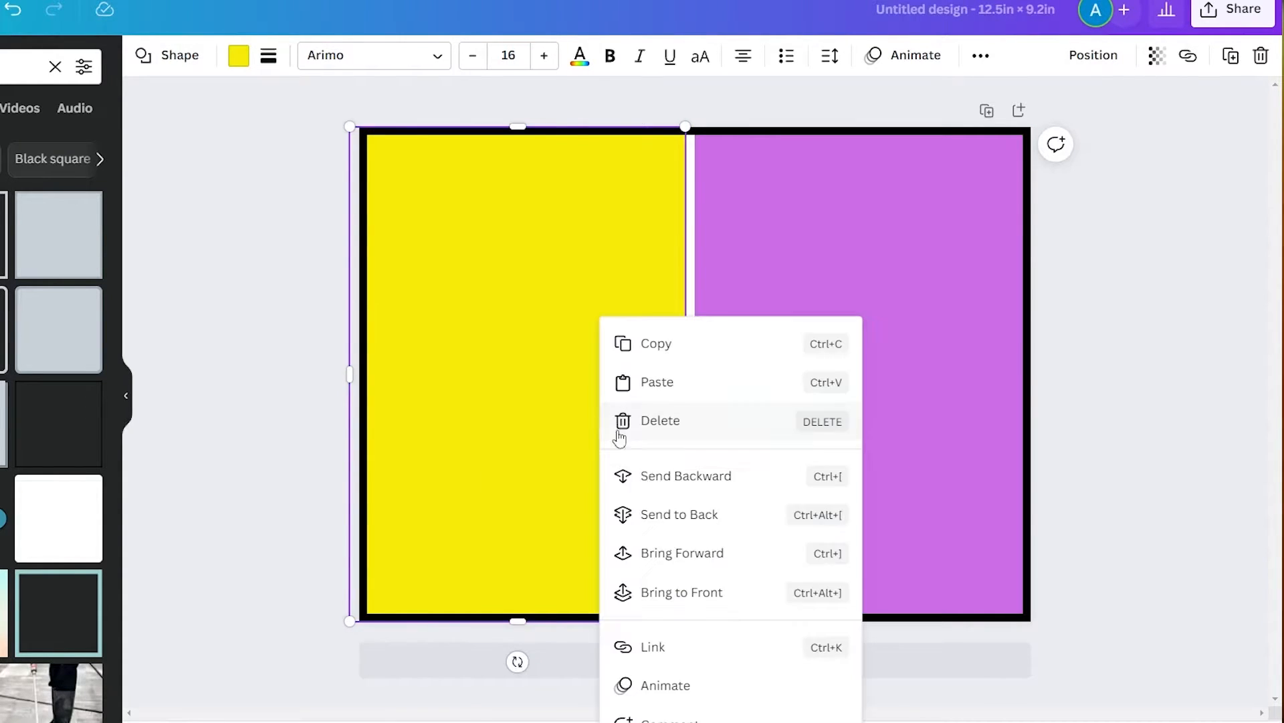
{"action": "left_click", "coordinate": [682, 481]}
Send the purple rectangle to the back, behind the spine's right line, and deselect it
{"action": "right_click", "coordinate": [788, 386]}
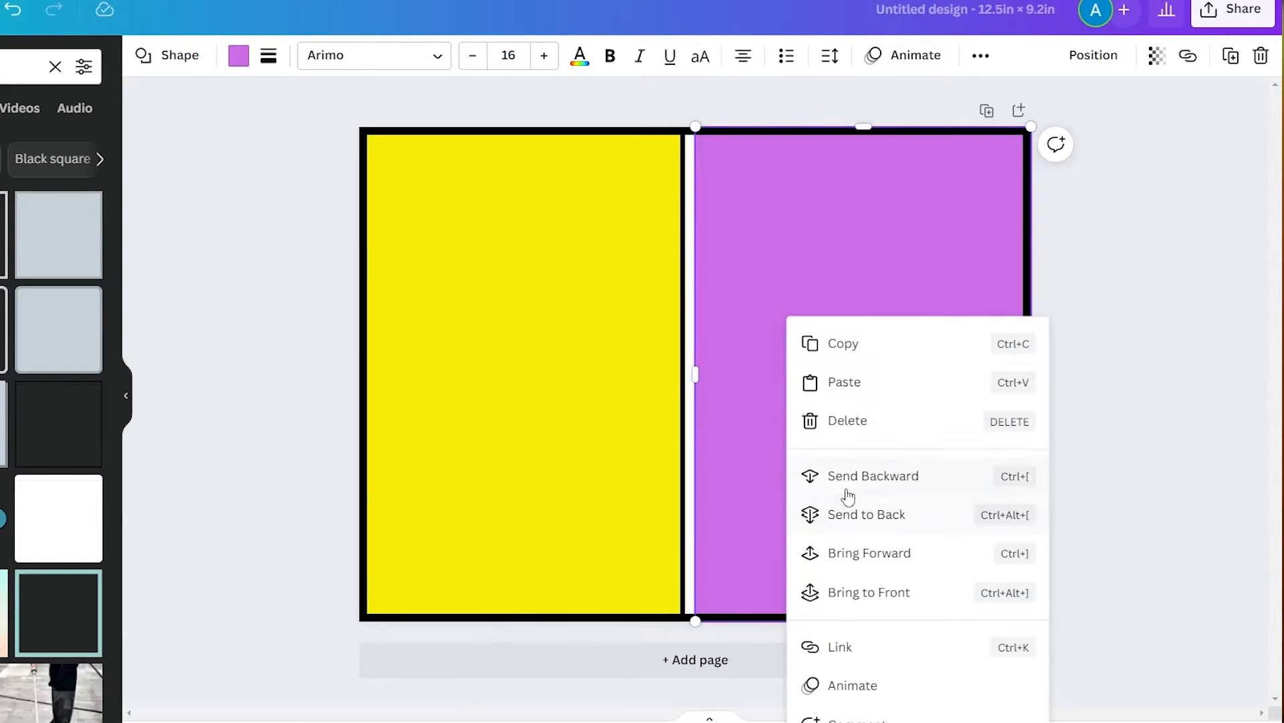
{"action": "left_click", "coordinate": [847, 496]}
{"action": "left_click", "coordinate": [1069, 472]}
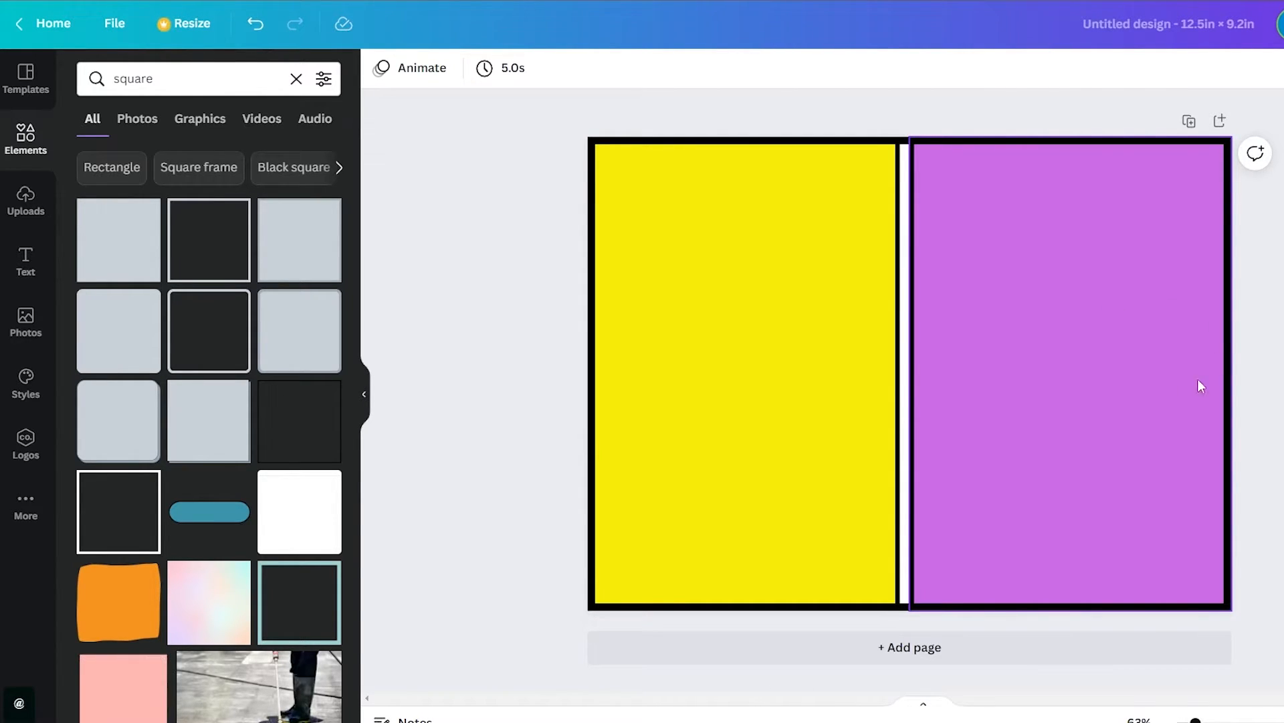
Add the "Beach Please" font combination to the cover page
{"action": "left_click", "coordinate": [37, 255]}
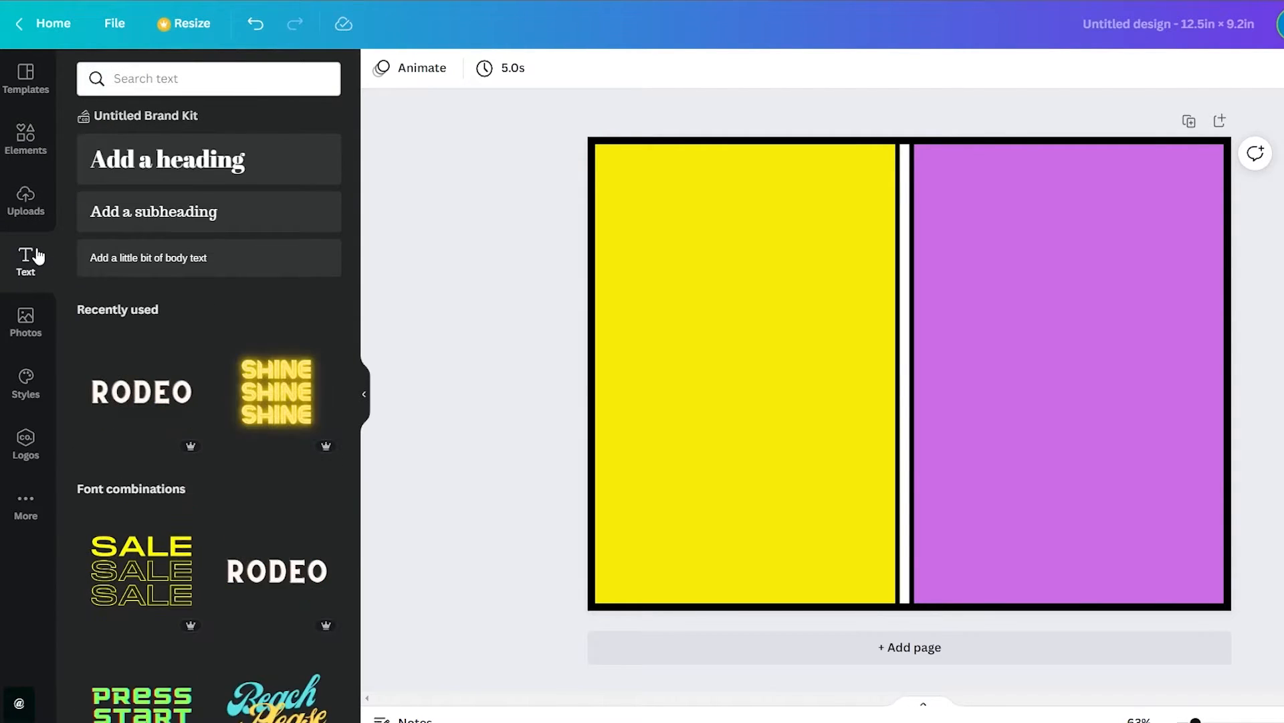
{"action": "scroll", "coordinate": [193, 366], "scroll_direction": "down", "scroll_amount": 1}
{"action": "scroll", "coordinate": [196, 368], "scroll_direction": "down", "scroll_amount": 3}
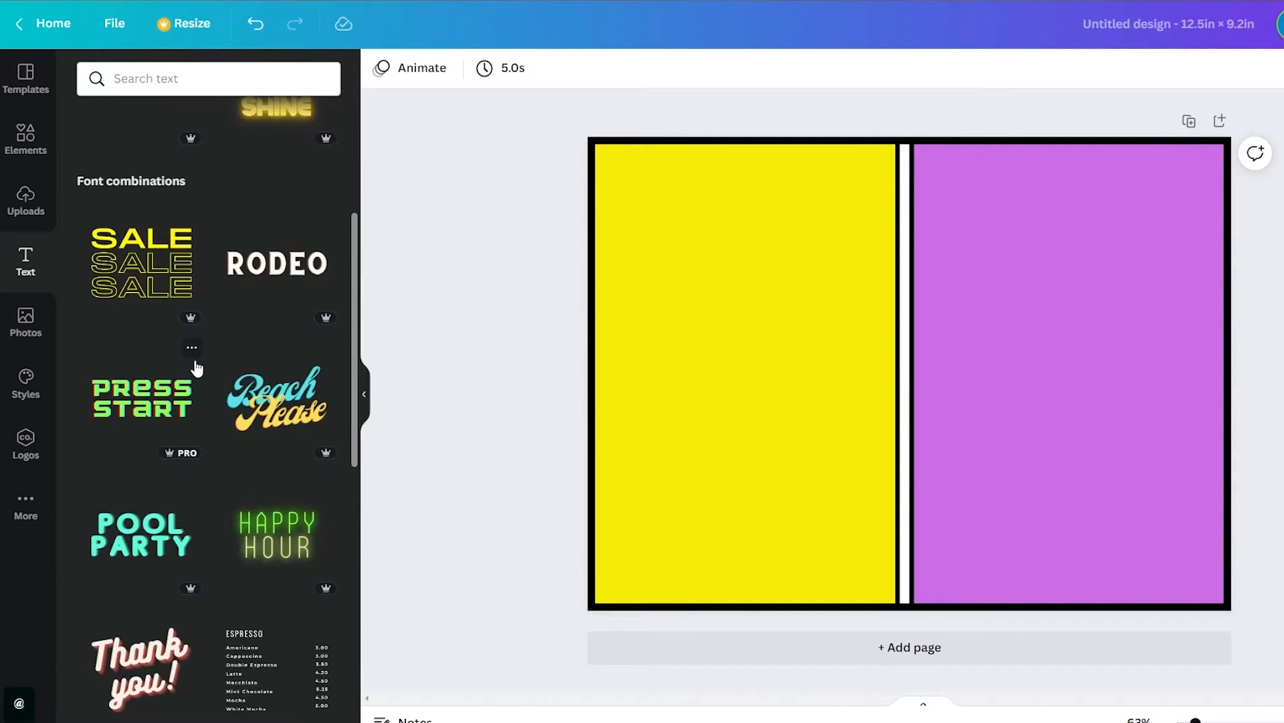
{"action": "scroll", "coordinate": [196, 368], "scroll_direction": "down", "scroll_amount": 3}
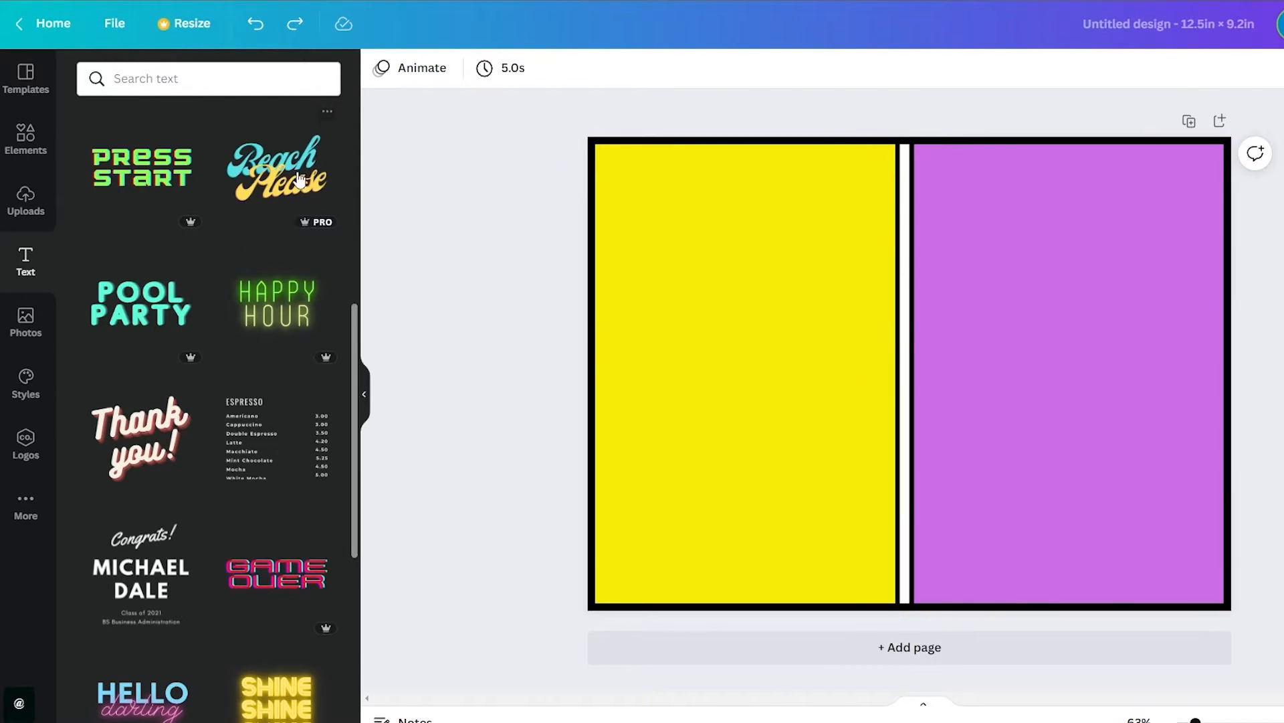
{"action": "left_click_drag", "start_coordinate": [280, 176], "coordinate": [717, 284]}
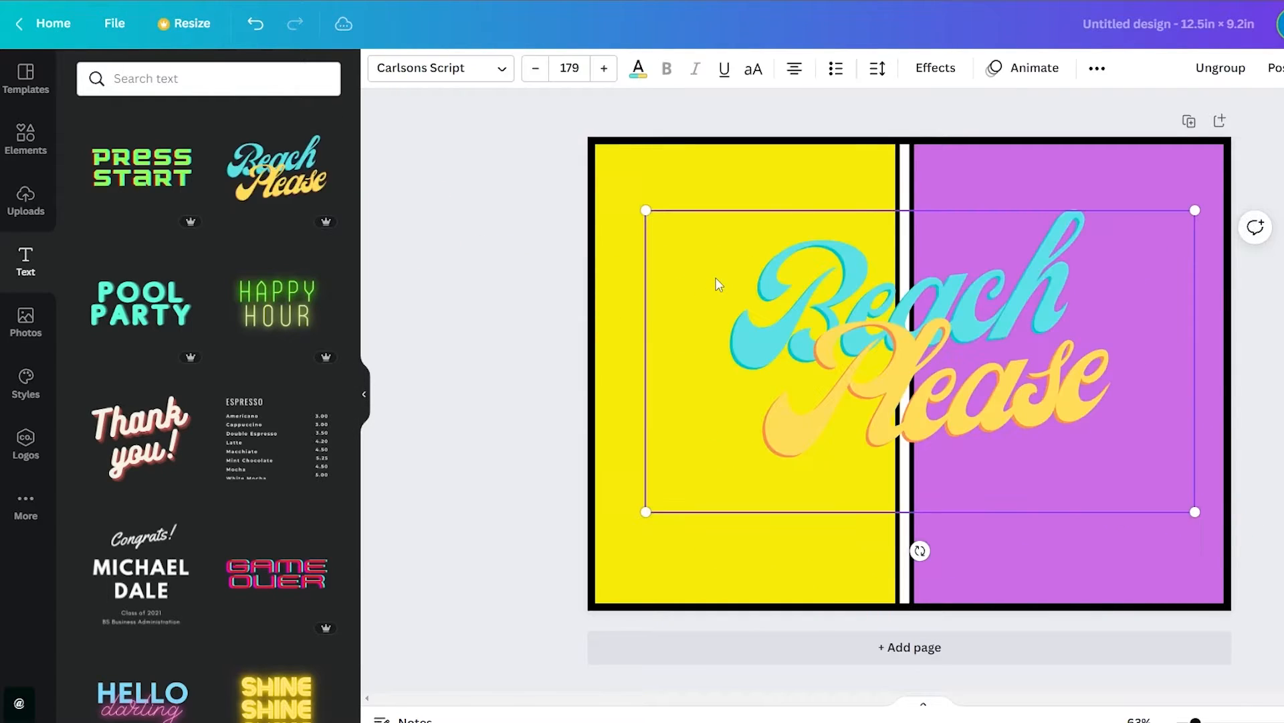
Shrink the "Beach Please" lettering to fit the upper part of the purple front cover and tilt it slightly counterclockwise
{"action": "left_click_drag", "start_coordinate": [645, 210], "coordinate": [907, 354]}
{"action": "left_click_drag", "start_coordinate": [1030, 413], "coordinate": [1064, 315]}
{"action": "left_click_drag", "start_coordinate": [1066, 452], "coordinate": [1101, 445]}
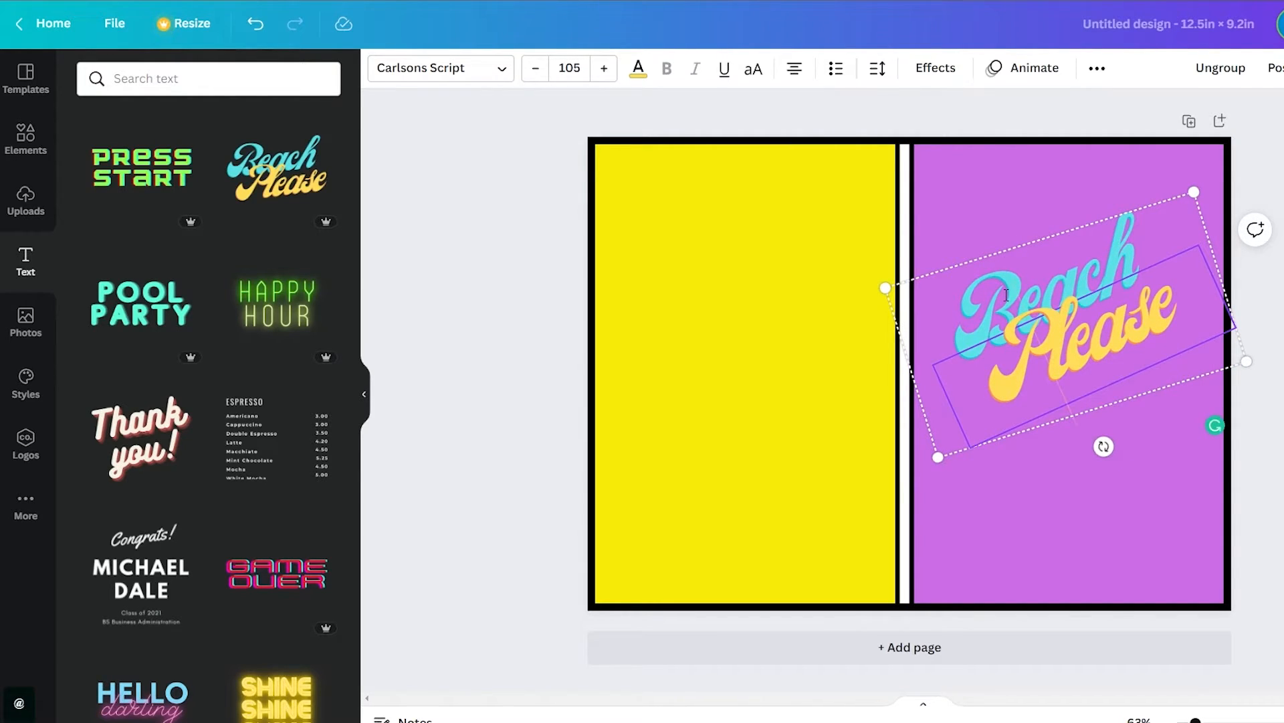
Replace the word "Please" with "BOOK" and "Beach" with "NOTE" in the cover lettering
{"action": "double_click", "coordinate": [1006, 295]}
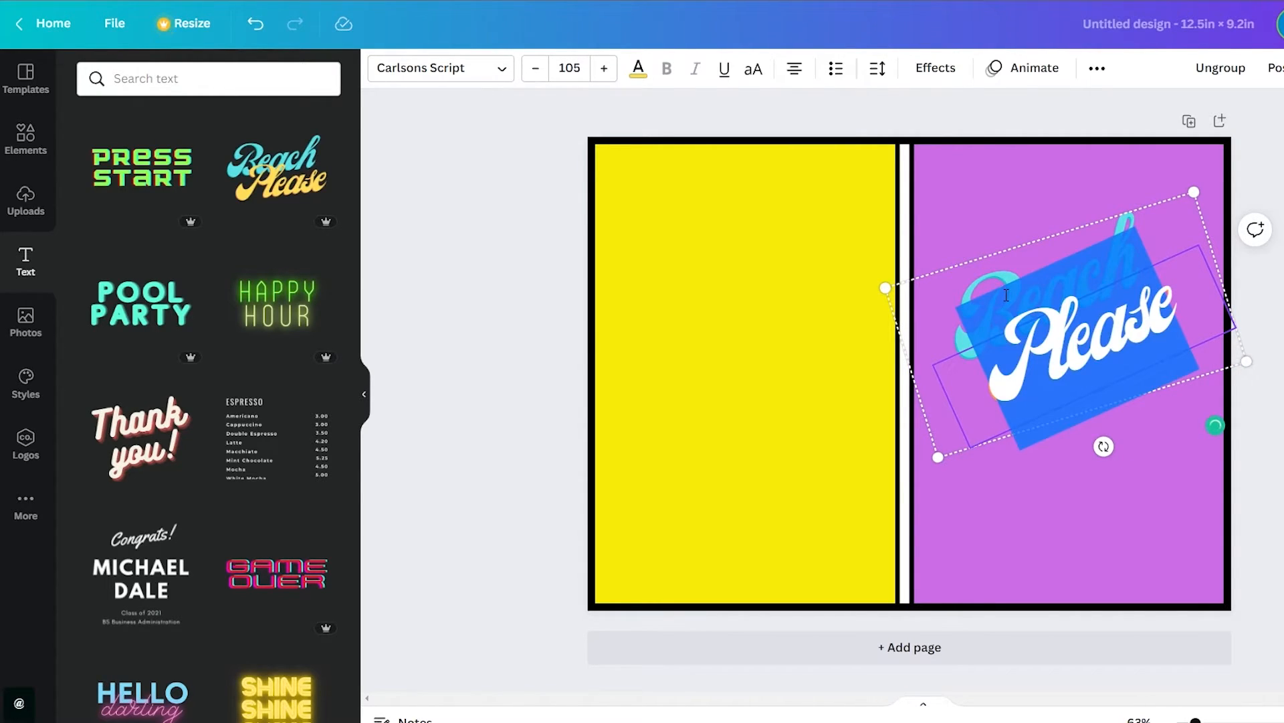
{"action": "key", "text": "Caps_Lock"}
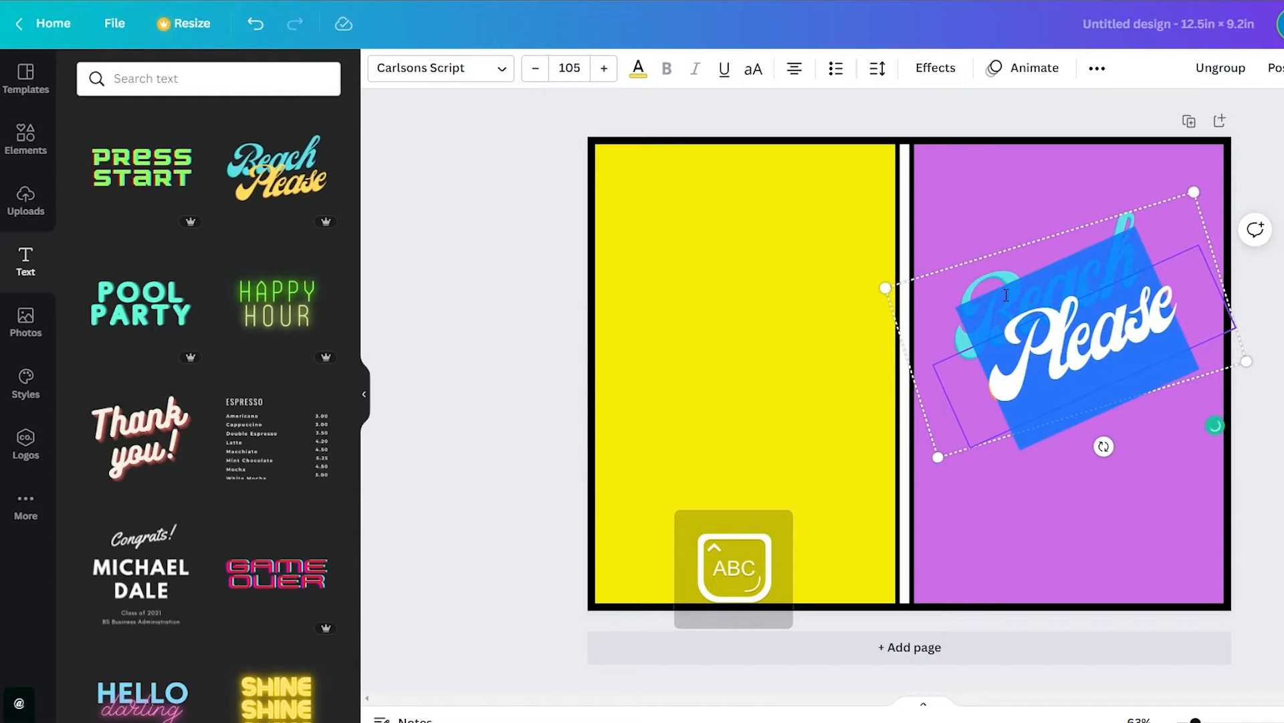
{"action": "type", "text": "BOOK"}
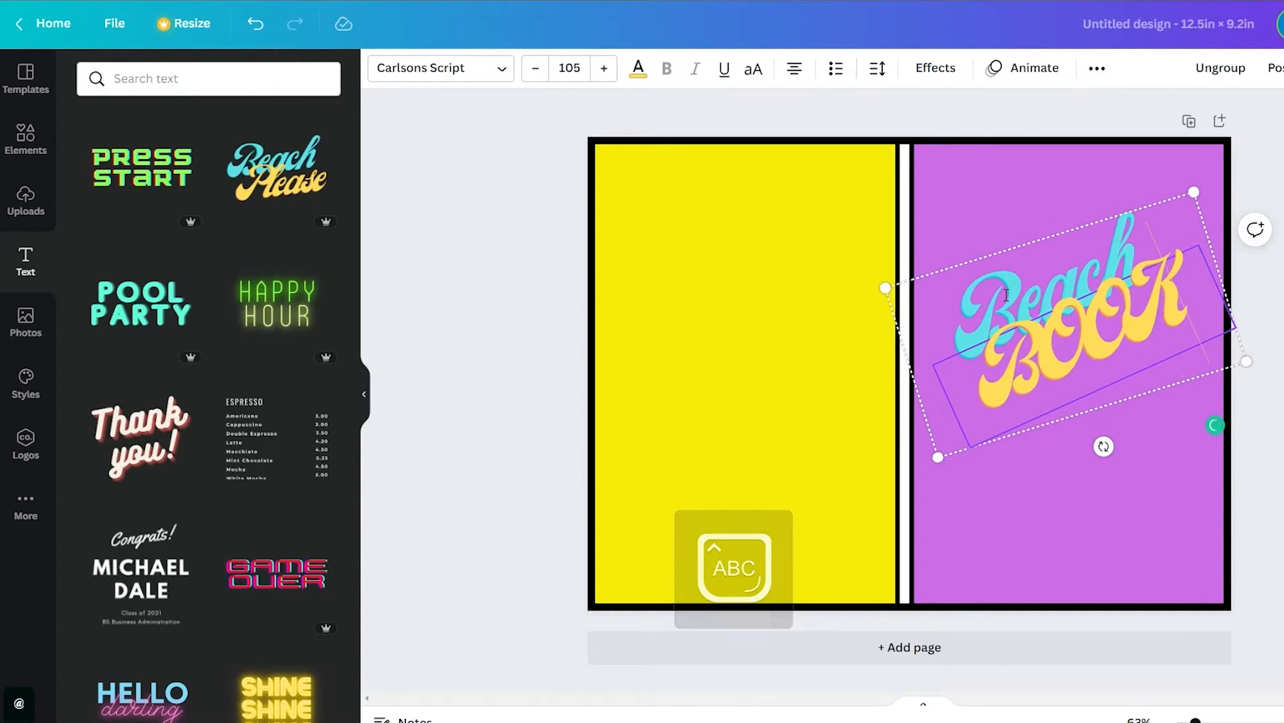
{"action": "double_click", "coordinate": [966, 280]}
{"action": "type", "text": "NOTE"}
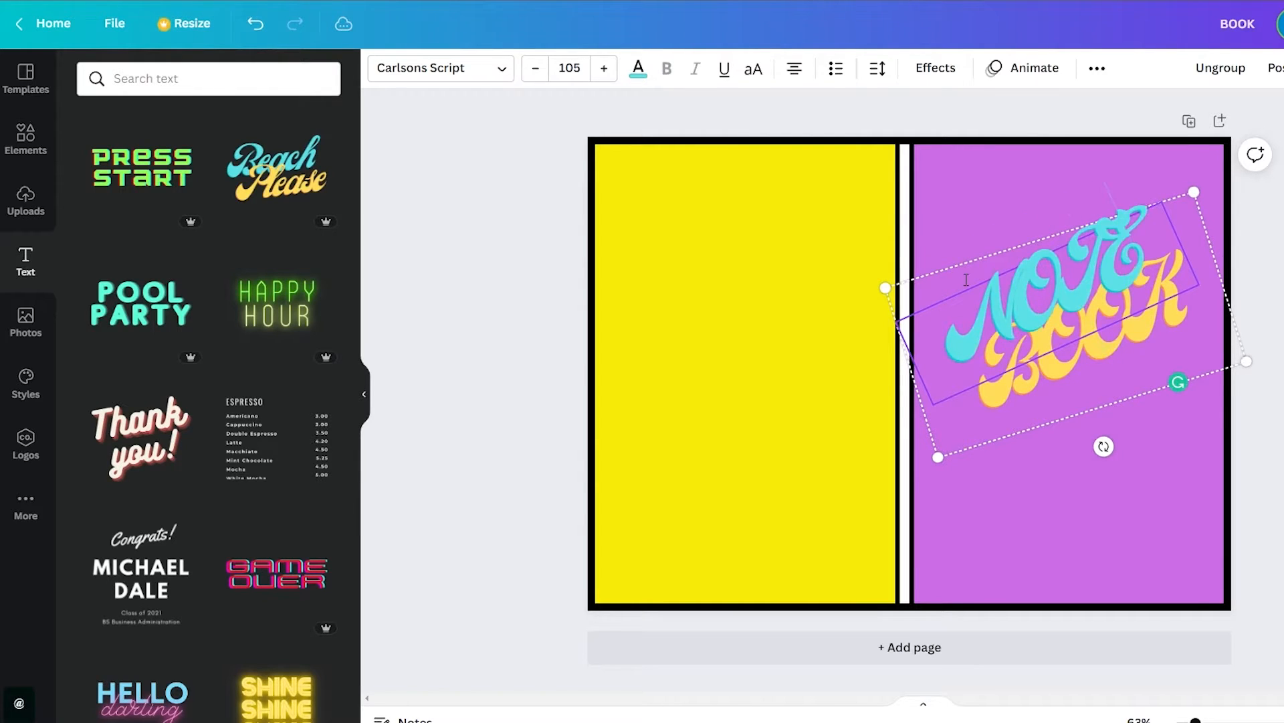
{"action": "left_click", "coordinate": [1252, 314]}
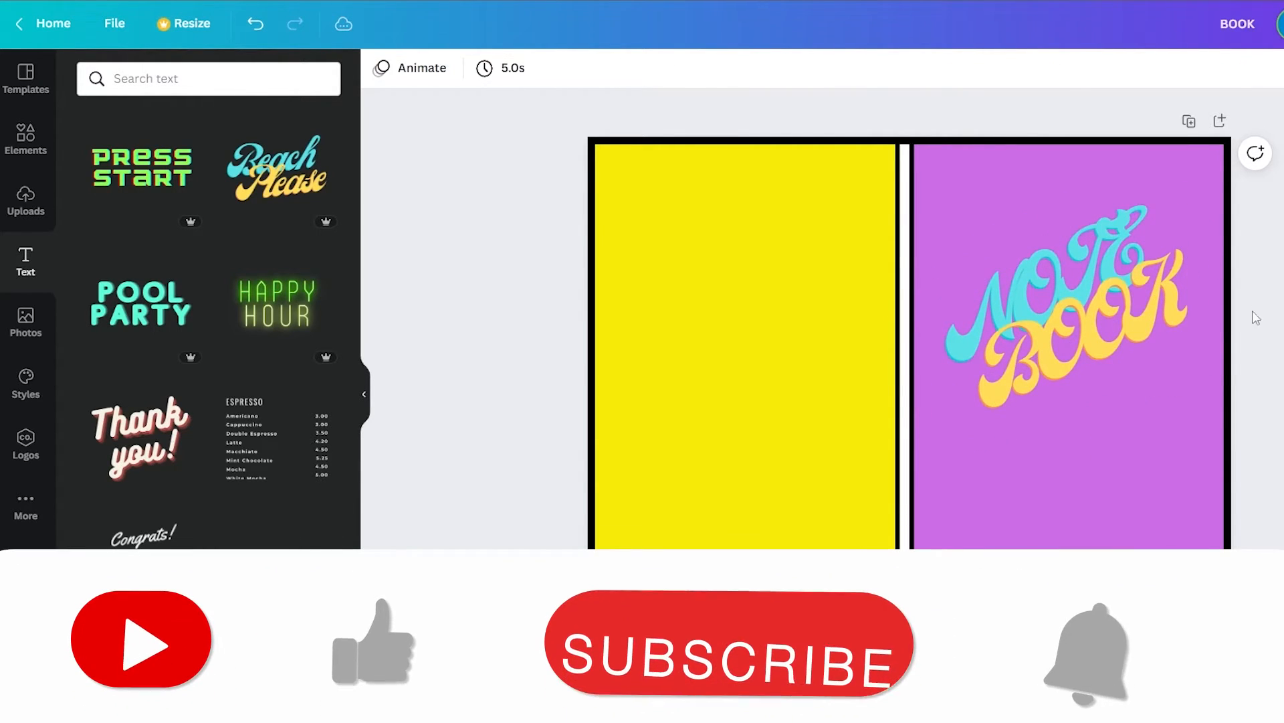
Nudge the NOTE BOOK lettering slightly on the purple front cover
{"action": "left_click", "coordinate": [1113, 294]}
{"action": "left_click_drag", "start_coordinate": [1070, 278], "coordinate": [1062, 277]}
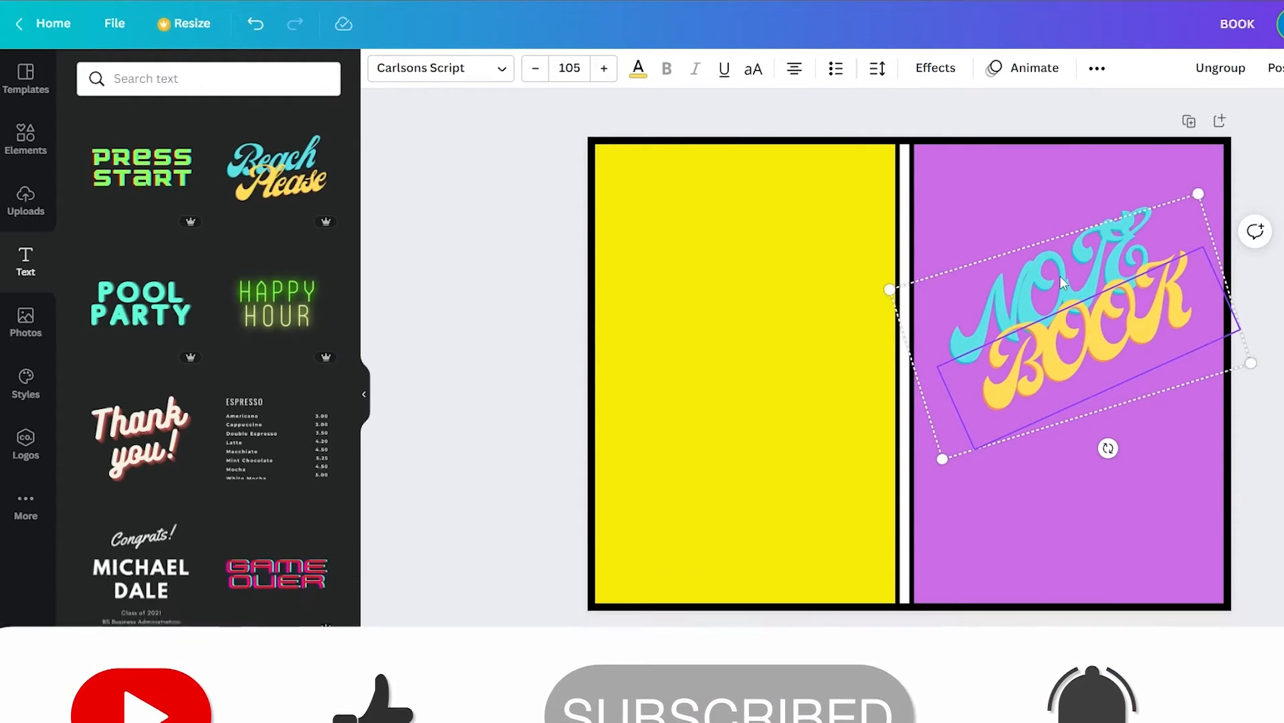
Search the elements library for "FOLLOWERS" and look through the results
{"action": "left_click", "coordinate": [27, 146]}
{"action": "left_click", "coordinate": [175, 77]}
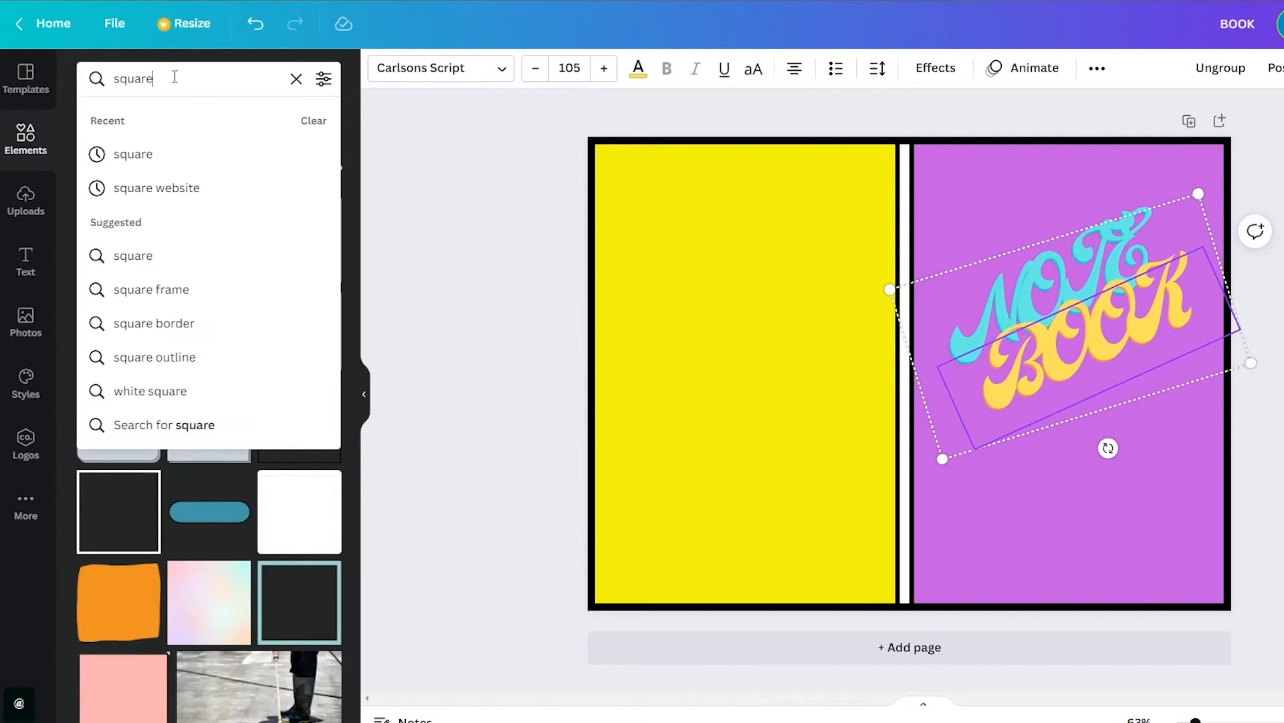
{"action": "type", "text": "FO"}
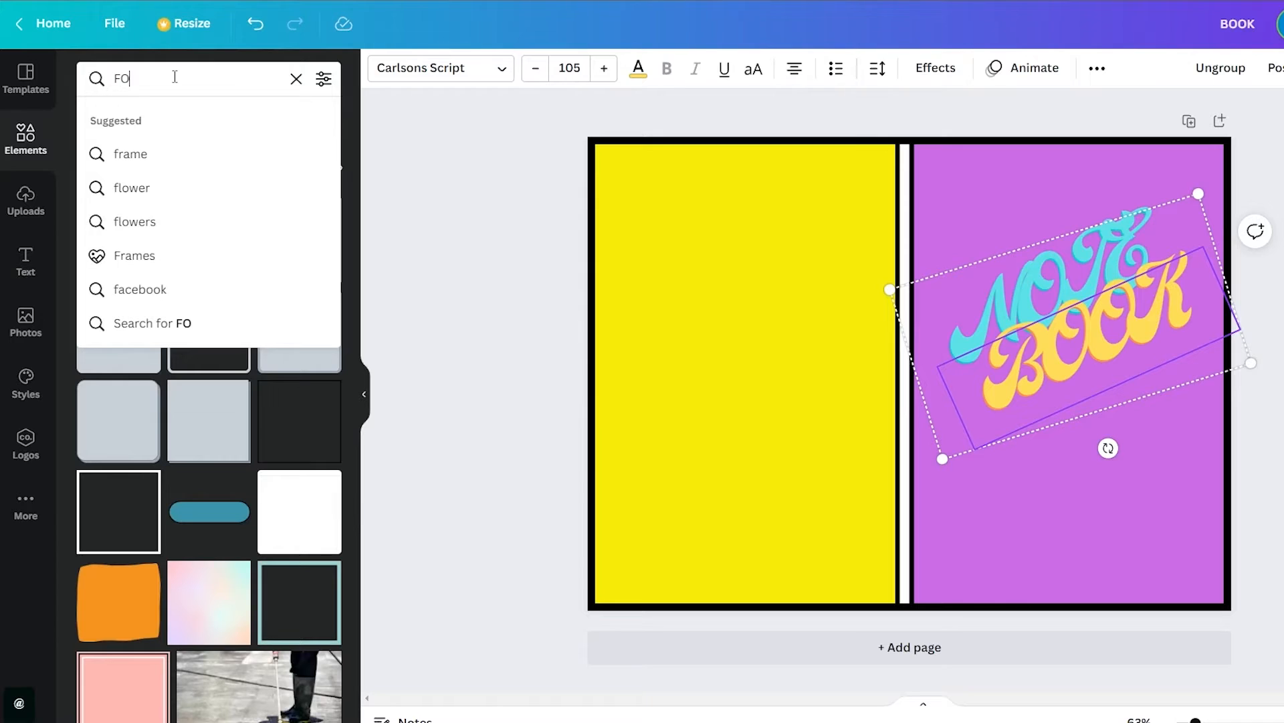
{"action": "type", "text": "LLOWERS"}
{"action": "key", "text": "Return"}
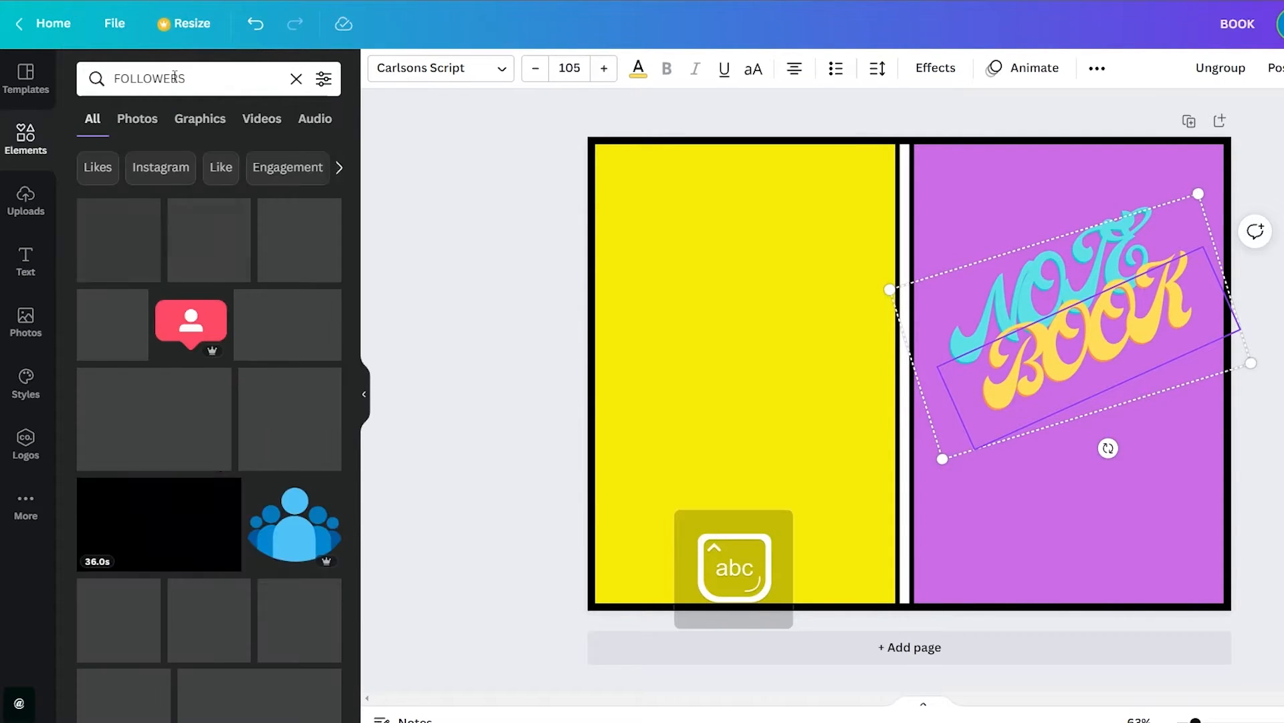
{"action": "scroll", "coordinate": [151, 278], "scroll_direction": "down", "scroll_amount": 5}
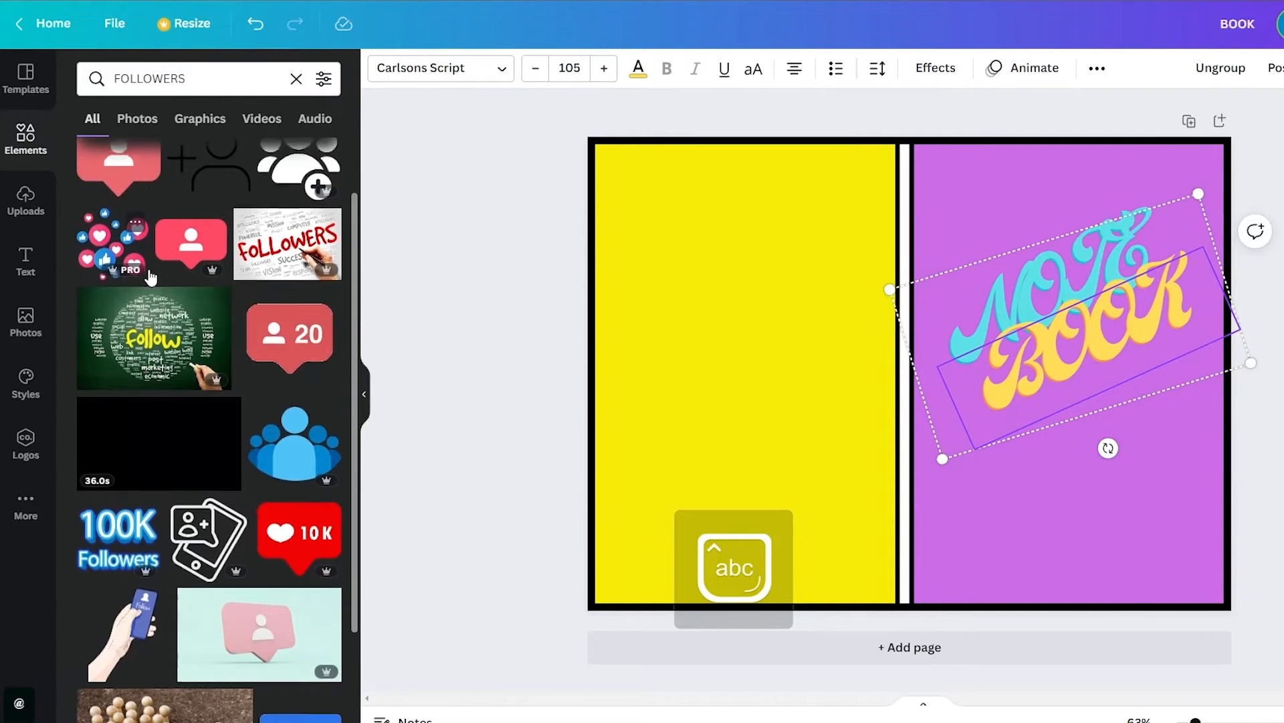
{"action": "scroll", "coordinate": [194, 410], "scroll_direction": "down", "scroll_amount": 6}
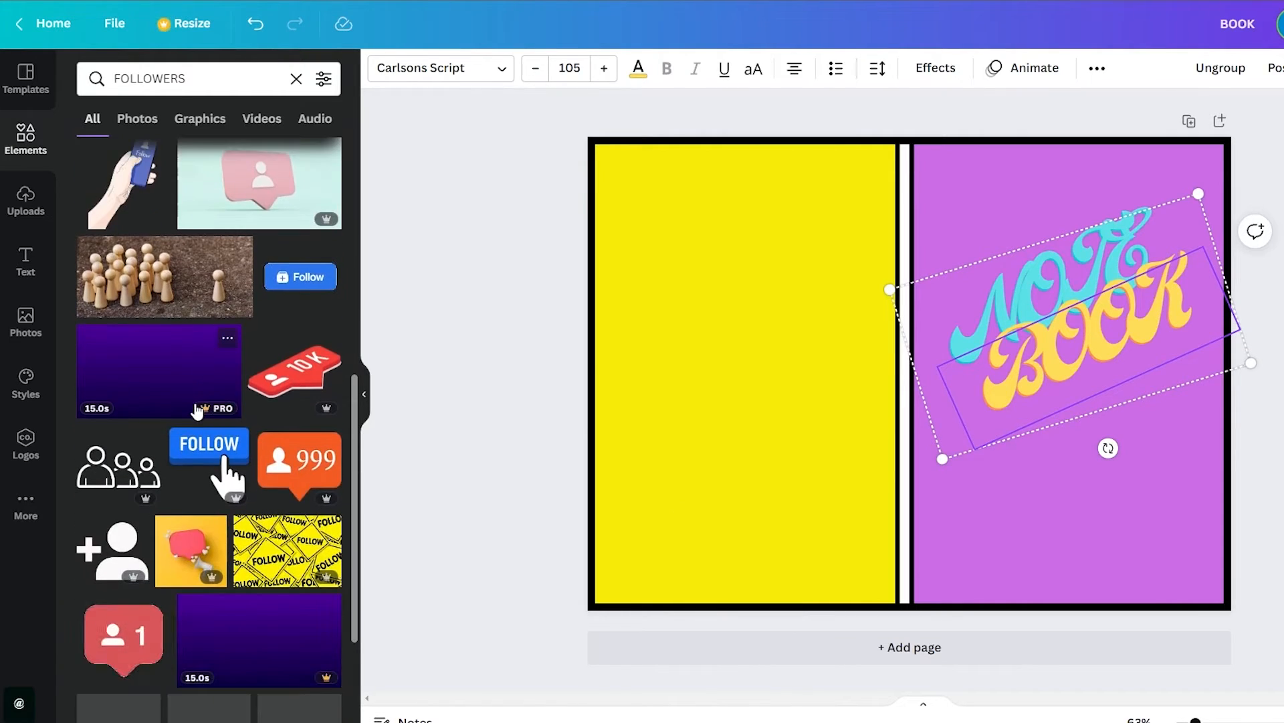
{"action": "scroll", "coordinate": [187, 434], "scroll_direction": "up", "scroll_amount": 10}
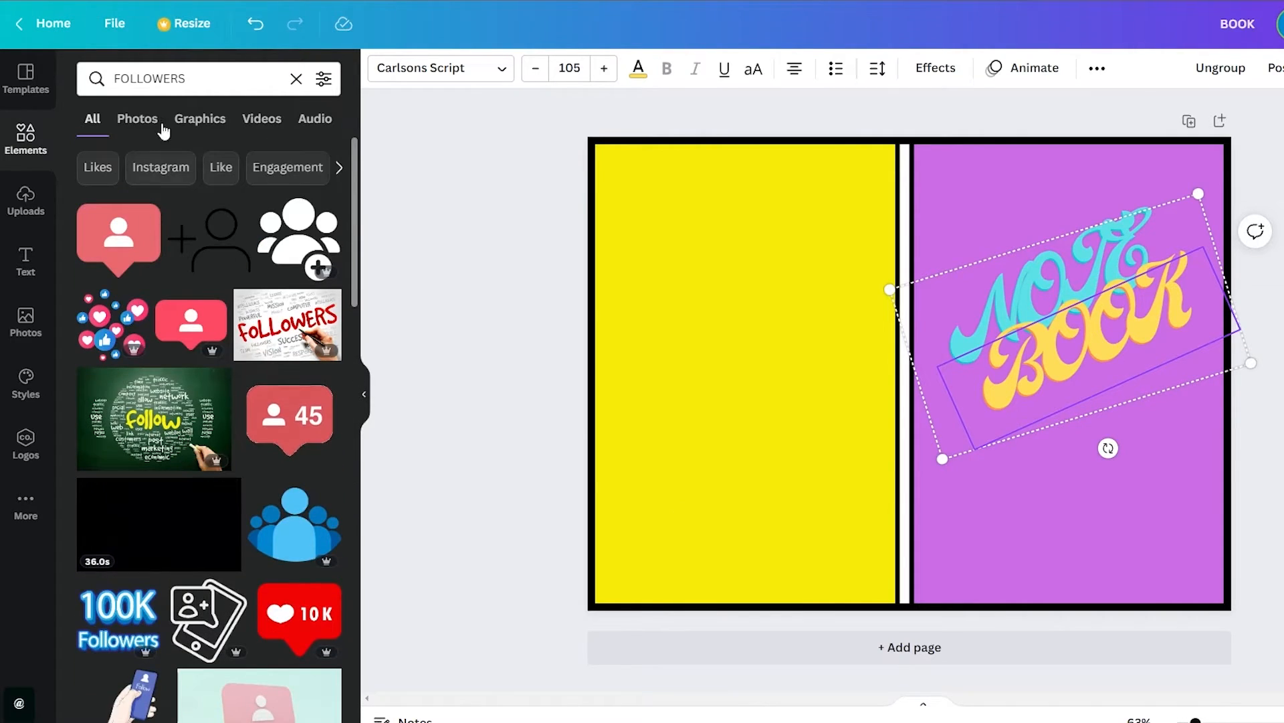
Search the elements library for "Flower" instead
{"action": "left_click", "coordinate": [155, 85]}
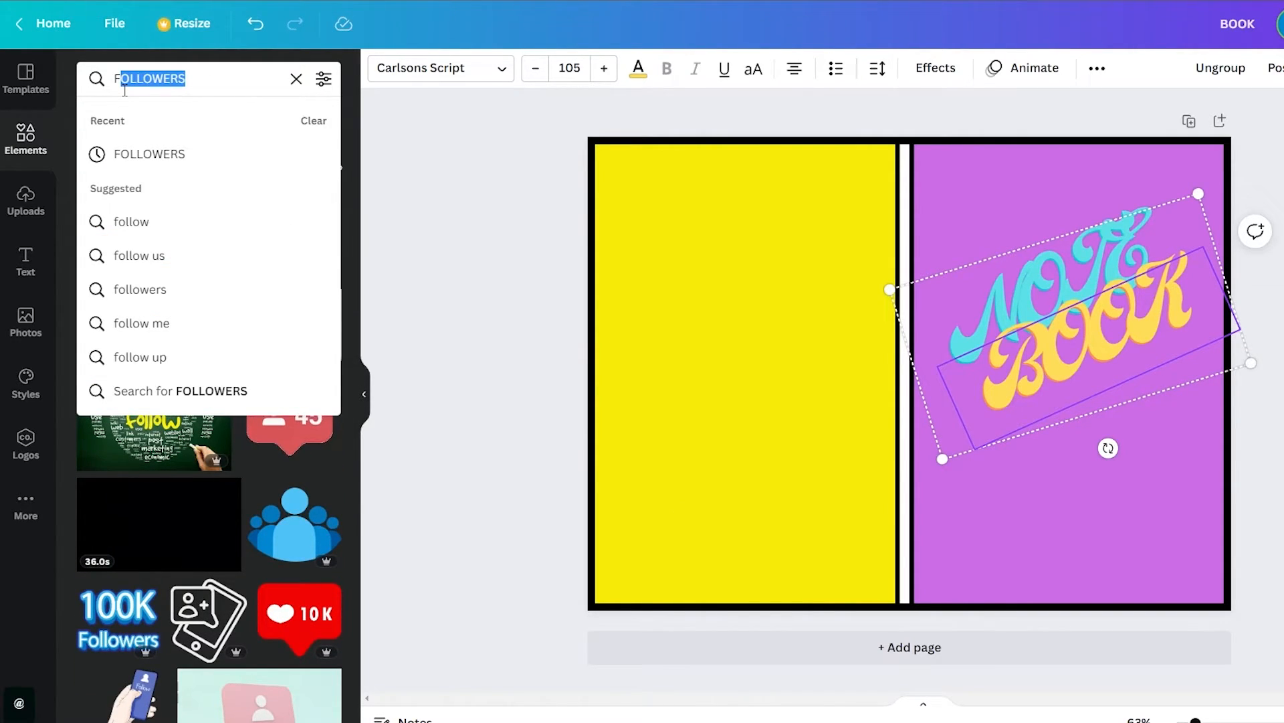
{"action": "type", "text": "llower"}
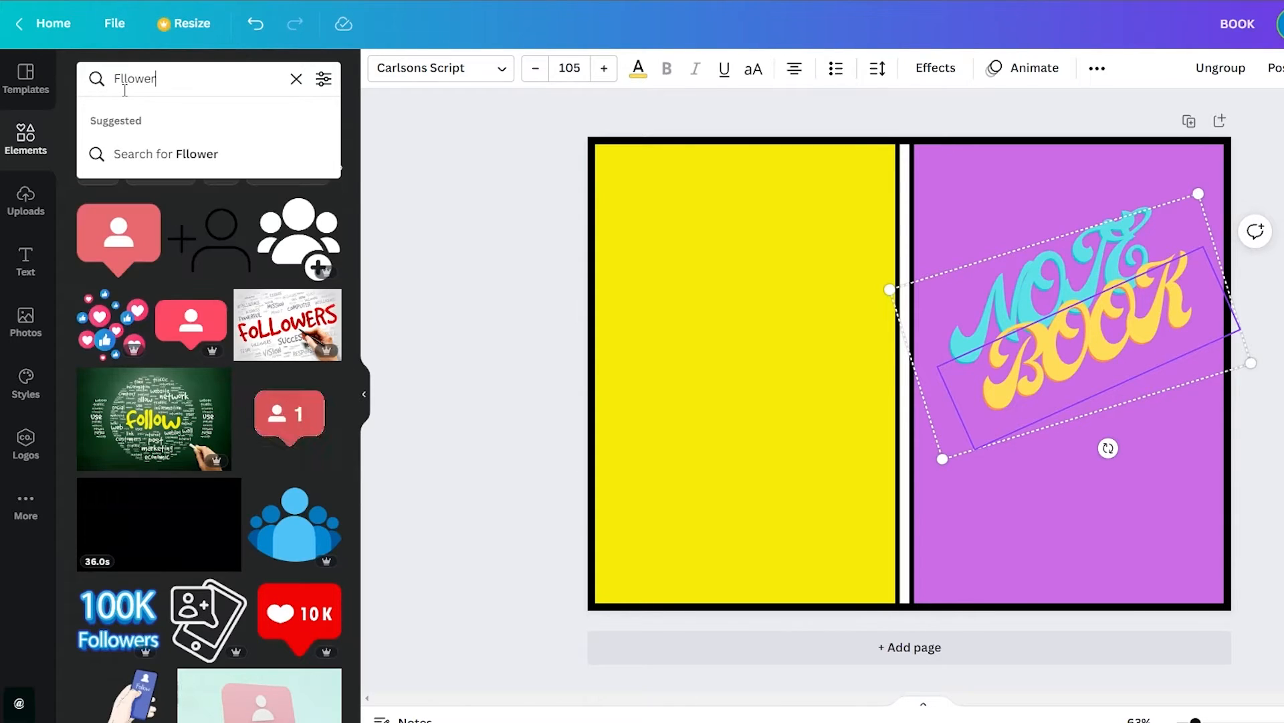
{"action": "left_click", "coordinate": [124, 83]}
{"action": "key", "text": "BackSpace"}
{"action": "key", "text": "Return"}
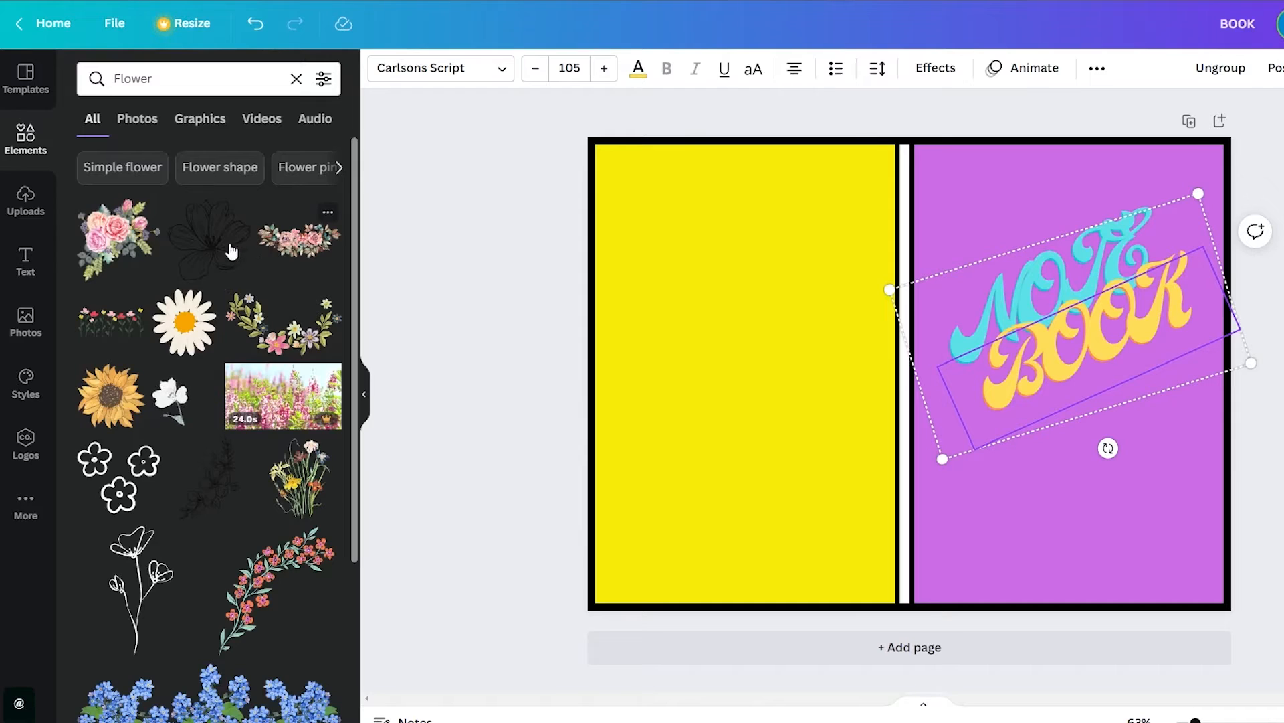
Add the pink rose bouquet to the cover, enlarge it and place it over the purple panel's upper-left corner
{"action": "mouse_move", "coordinate": [242, 380]}
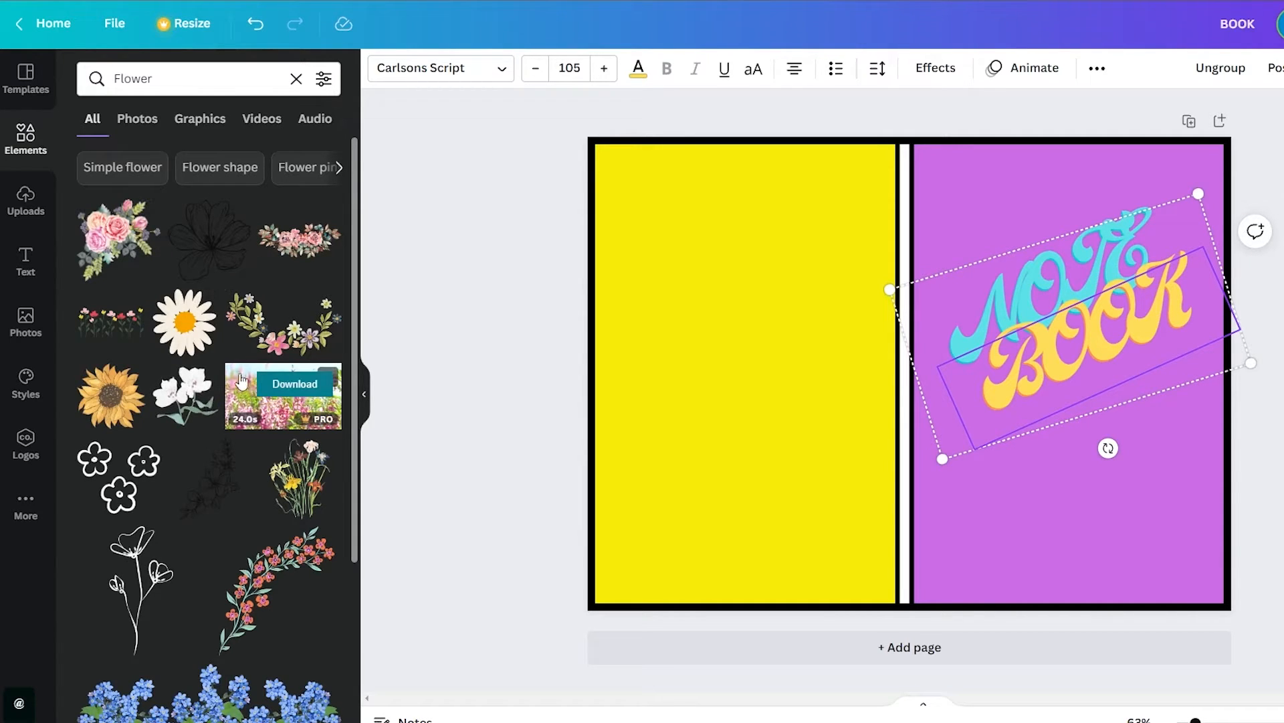
{"action": "left_click_drag", "start_coordinate": [119, 249], "coordinate": [835, 199]}
{"action": "left_click_drag", "start_coordinate": [800, 148], "coordinate": [1057, 401]}
{"action": "left_click_drag", "start_coordinate": [1124, 462], "coordinate": [989, 230]}
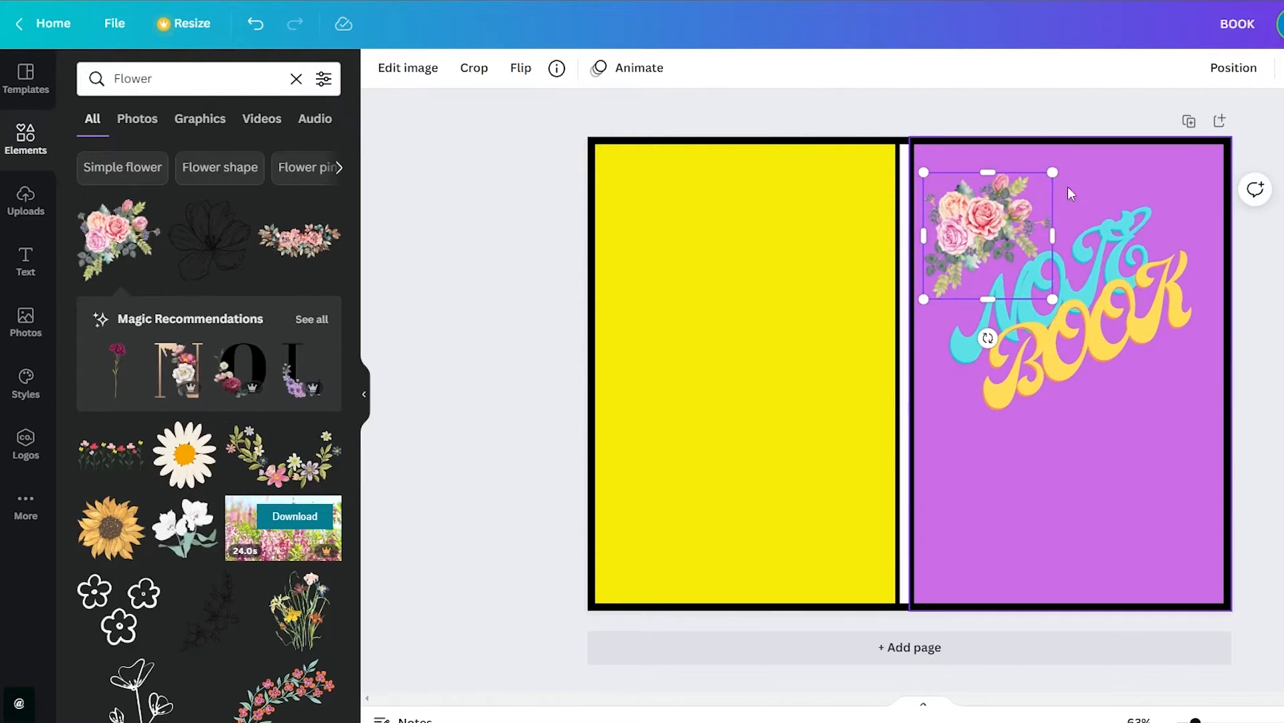
{"action": "left_click_drag", "start_coordinate": [1055, 173], "coordinate": [1194, 40]}
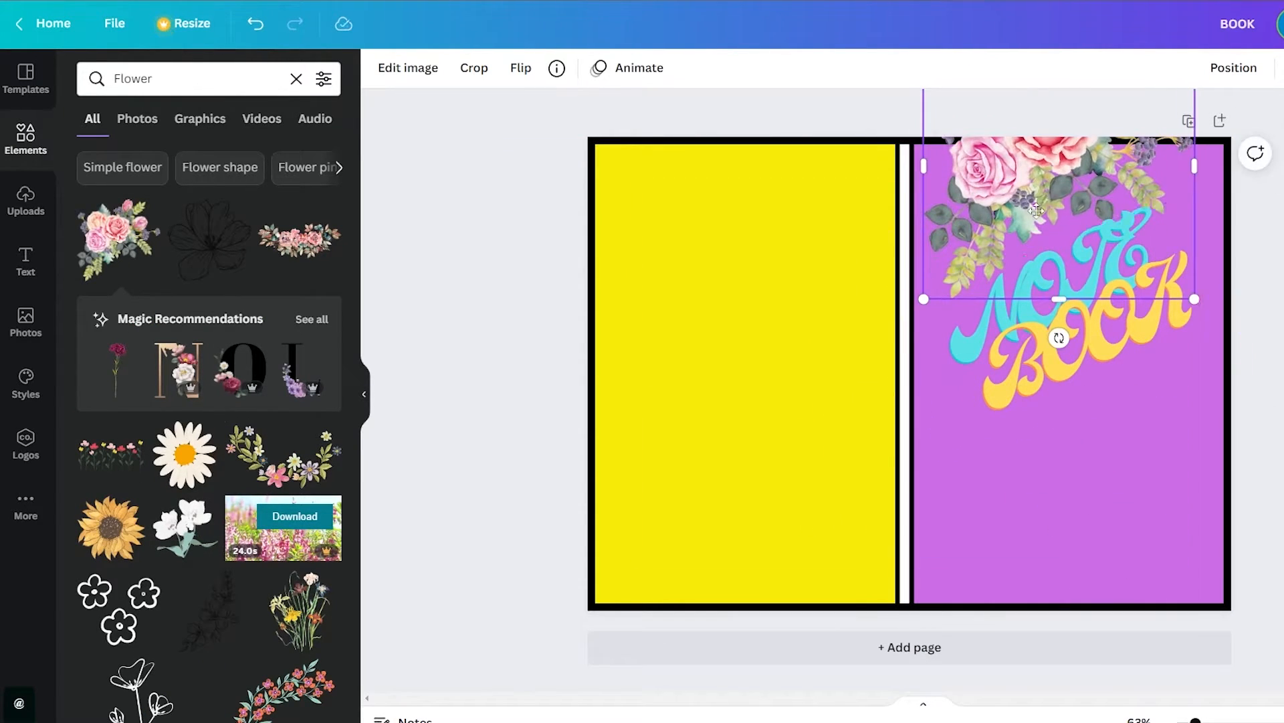
{"action": "left_click_drag", "start_coordinate": [1067, 184], "coordinate": [1030, 256]}
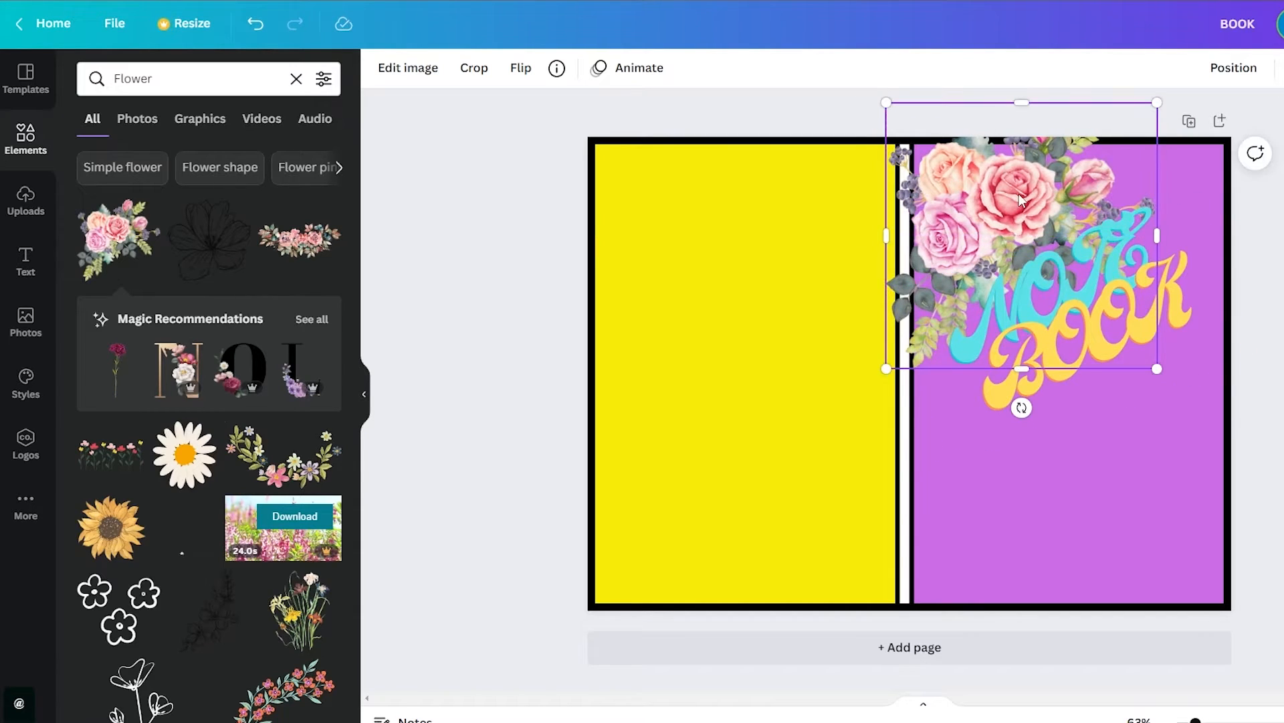
Send the rose bouquet backward behind the black border and move it into the purple front cover's lower-right corner
{"action": "right_click", "coordinate": [1019, 196]}
{"action": "left_click", "coordinate": [1107, 345]}
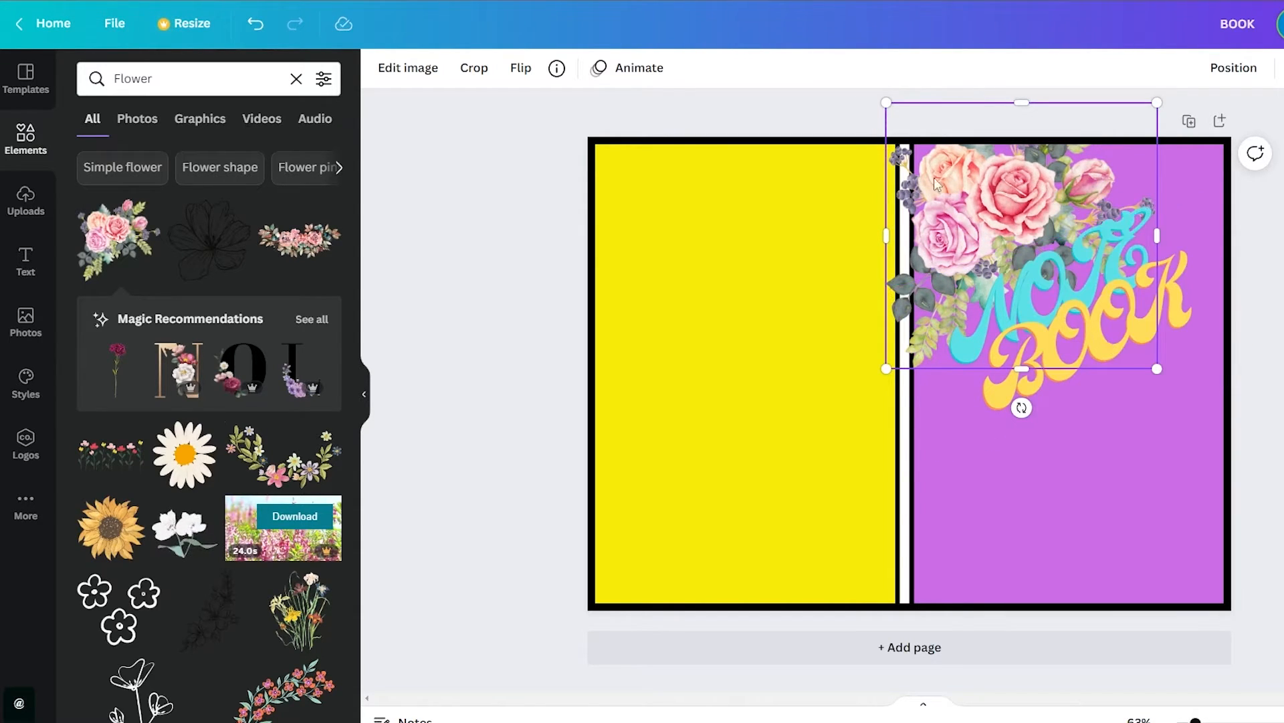
{"action": "right_click", "coordinate": [938, 185]}
{"action": "left_click", "coordinate": [1027, 324]}
{"action": "right_click", "coordinate": [990, 201]}
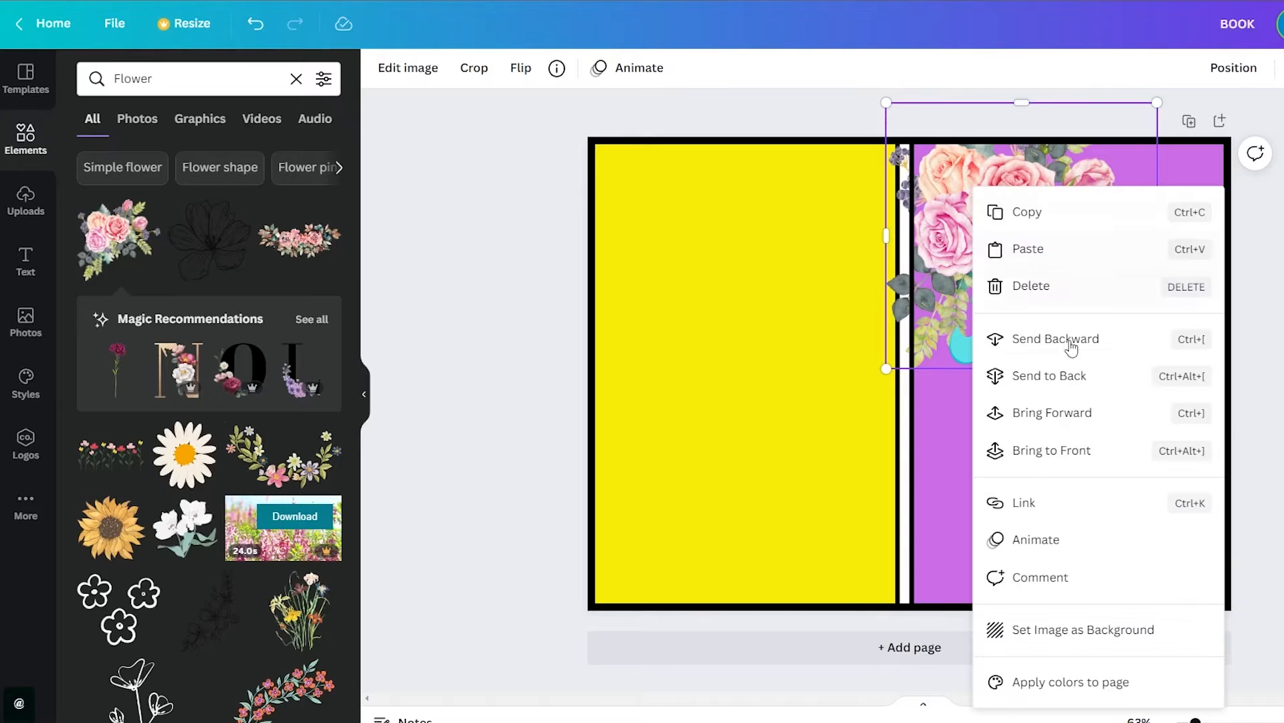
{"action": "left_click", "coordinate": [1070, 341]}
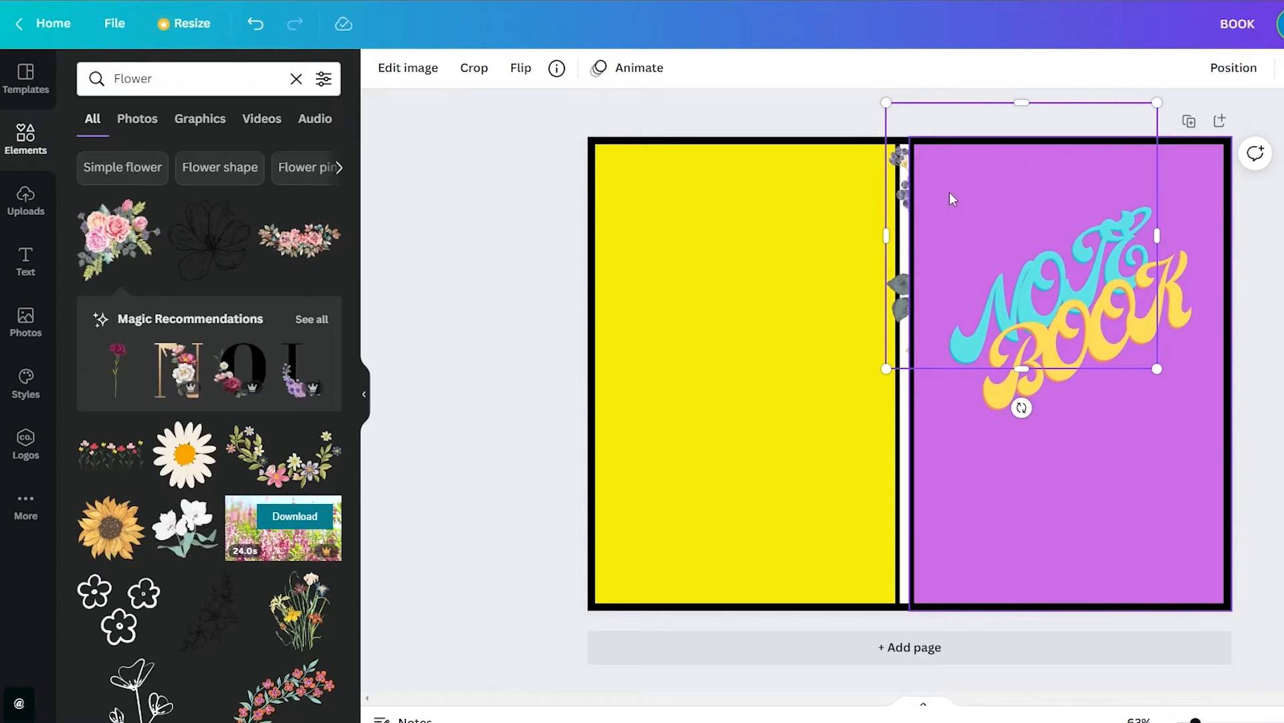
{"action": "left_click_drag", "start_coordinate": [953, 200], "coordinate": [1130, 528]}
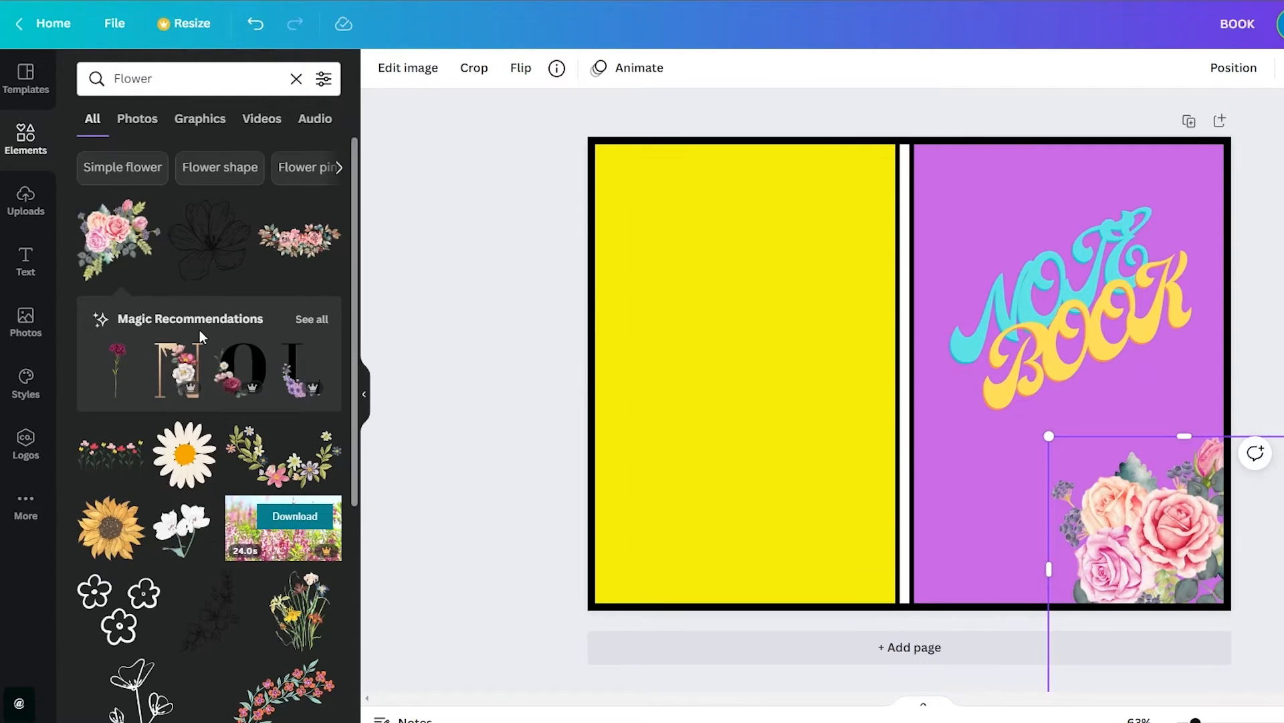
Add the line-drawn three-bloom flower to the lower left of the yellow back cover and enlarge it
{"action": "scroll", "coordinate": [181, 402], "scroll_direction": "down", "scroll_amount": 5}
{"action": "left_click_drag", "start_coordinate": [166, 412], "coordinate": [708, 489]}
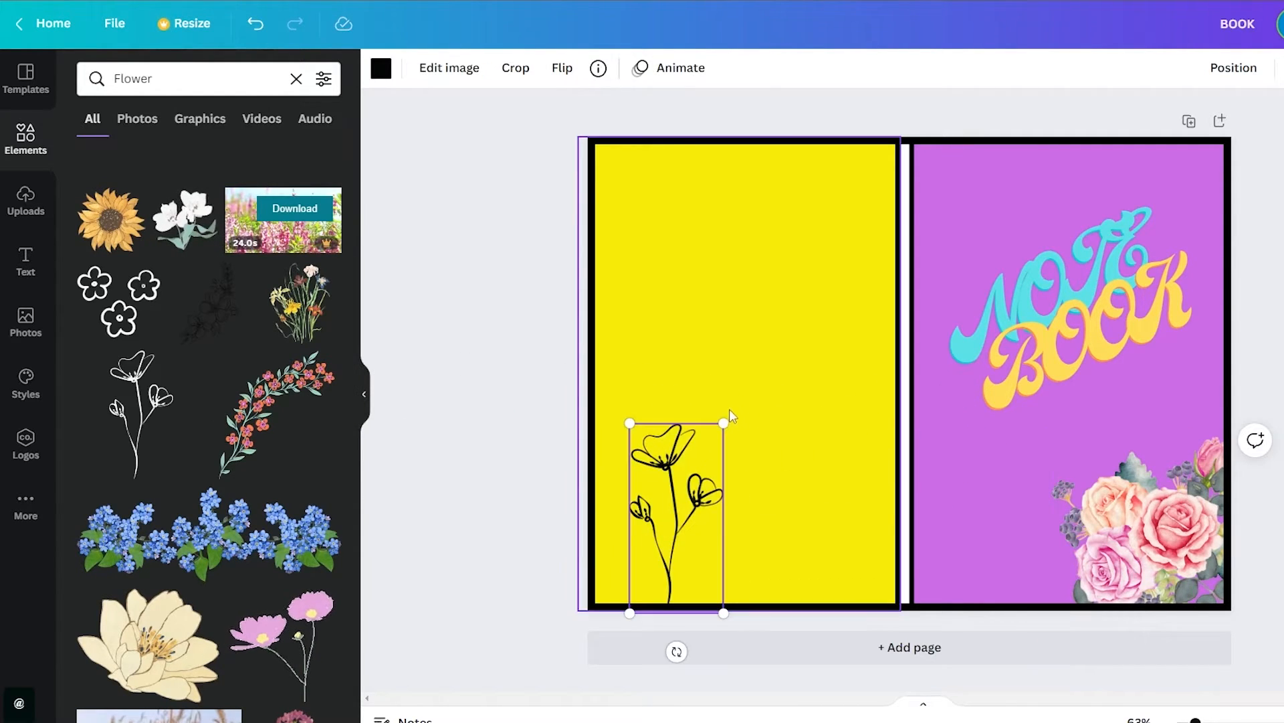
{"action": "left_click_drag", "start_coordinate": [726, 422], "coordinate": [772, 337]}
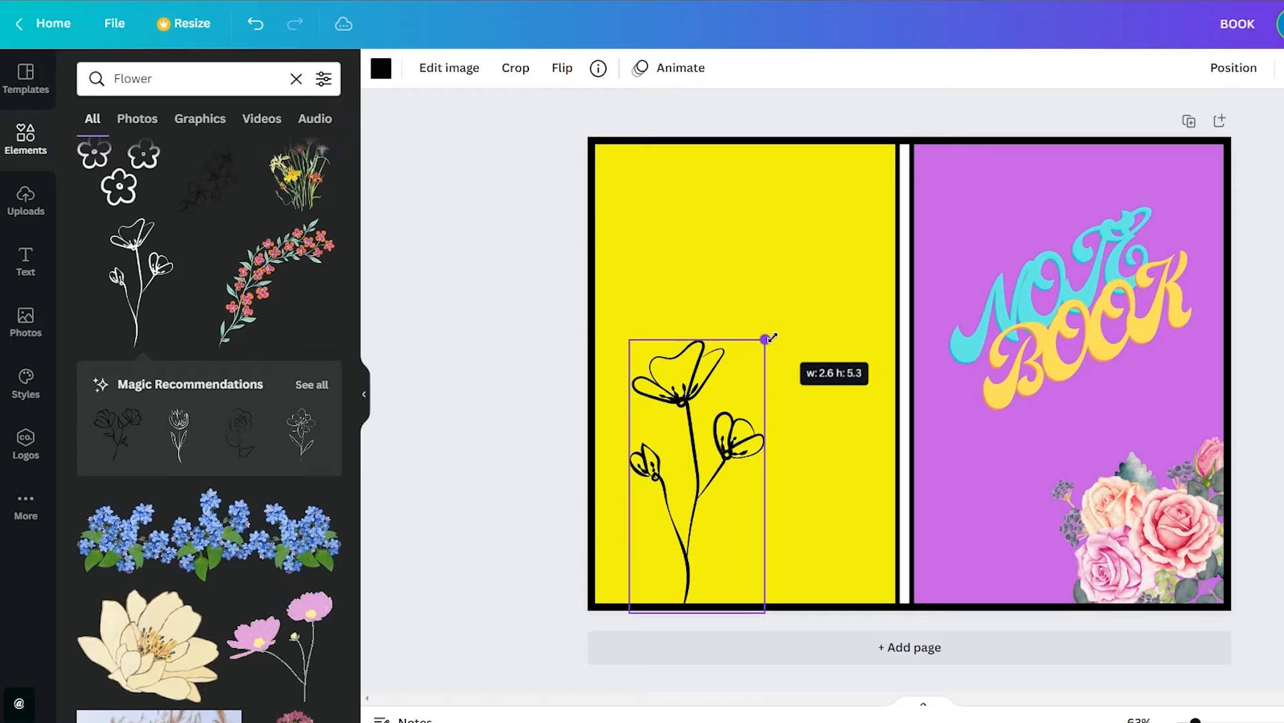
{"action": "left_click", "coordinate": [463, 327]}
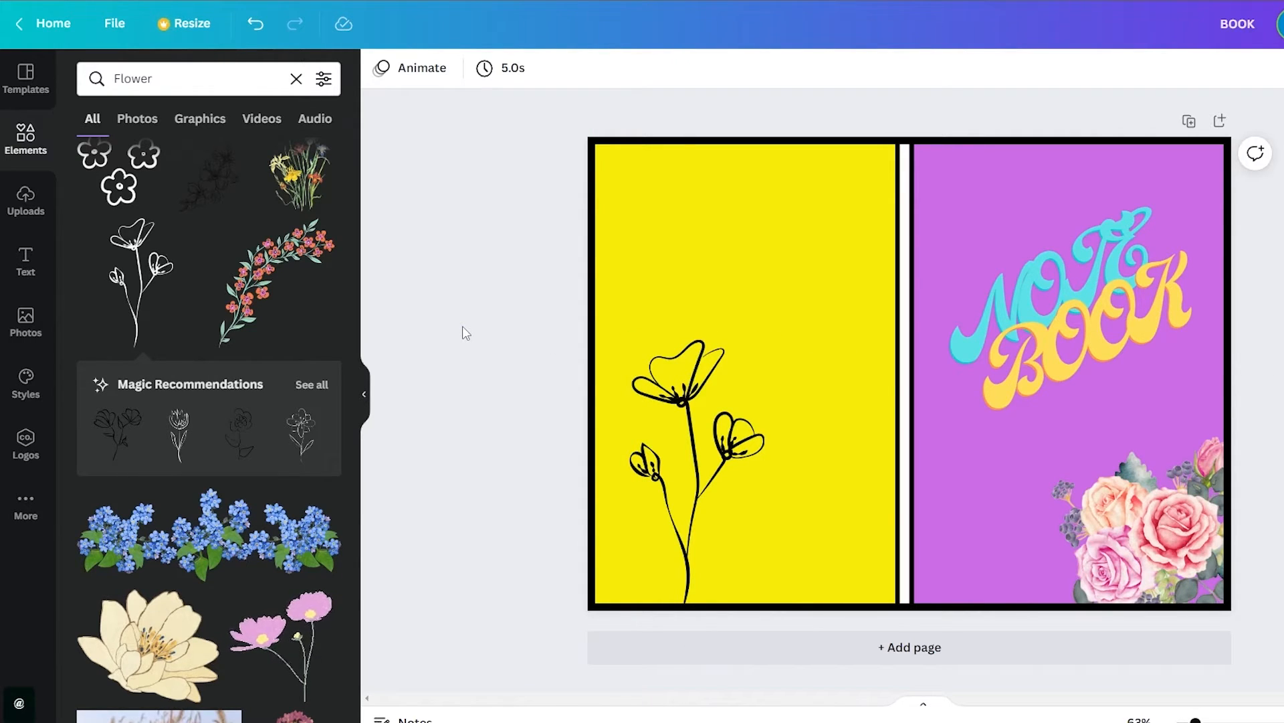
Add the dried white flower sprig to the purple cover, shrink it and place it at the lower left beside the roses
{"action": "scroll", "coordinate": [266, 536], "scroll_direction": "down", "scroll_amount": 8}
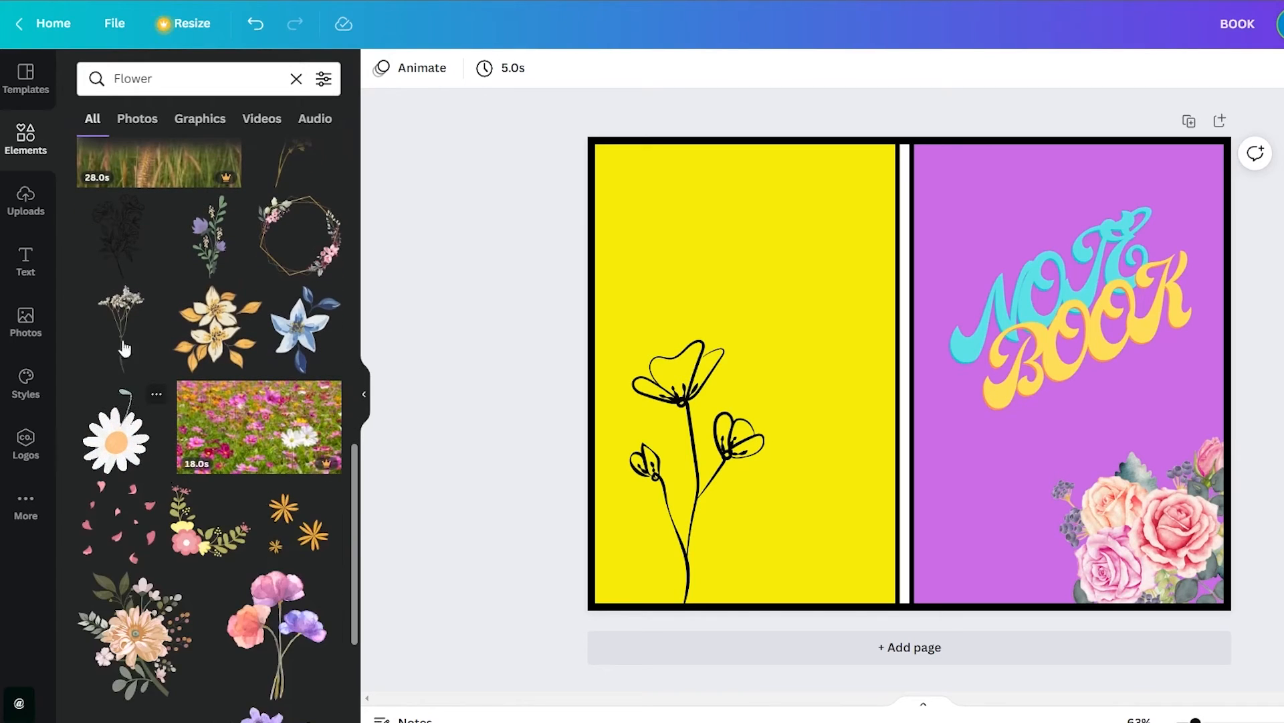
{"action": "left_click_drag", "start_coordinate": [187, 329], "coordinate": [971, 575]}
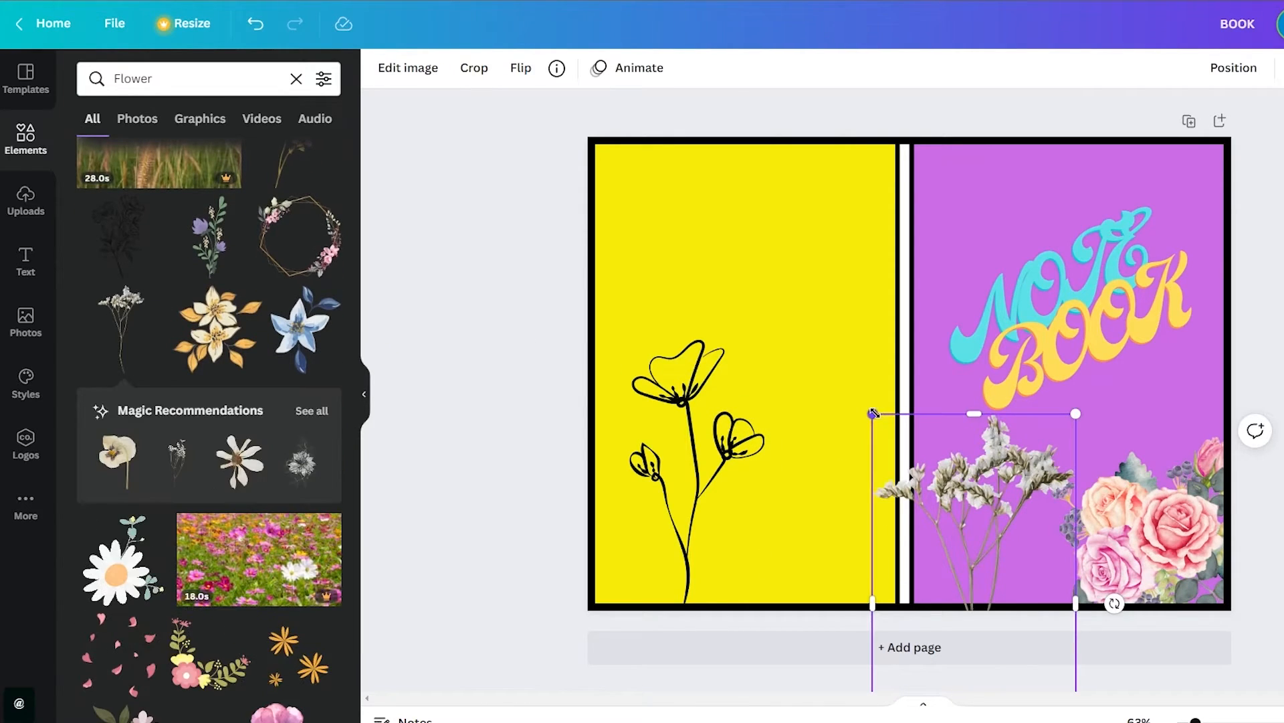
{"action": "left_click_drag", "start_coordinate": [874, 414], "coordinate": [995, 496]}
{"action": "left_click_drag", "start_coordinate": [1030, 555], "coordinate": [1003, 393]}
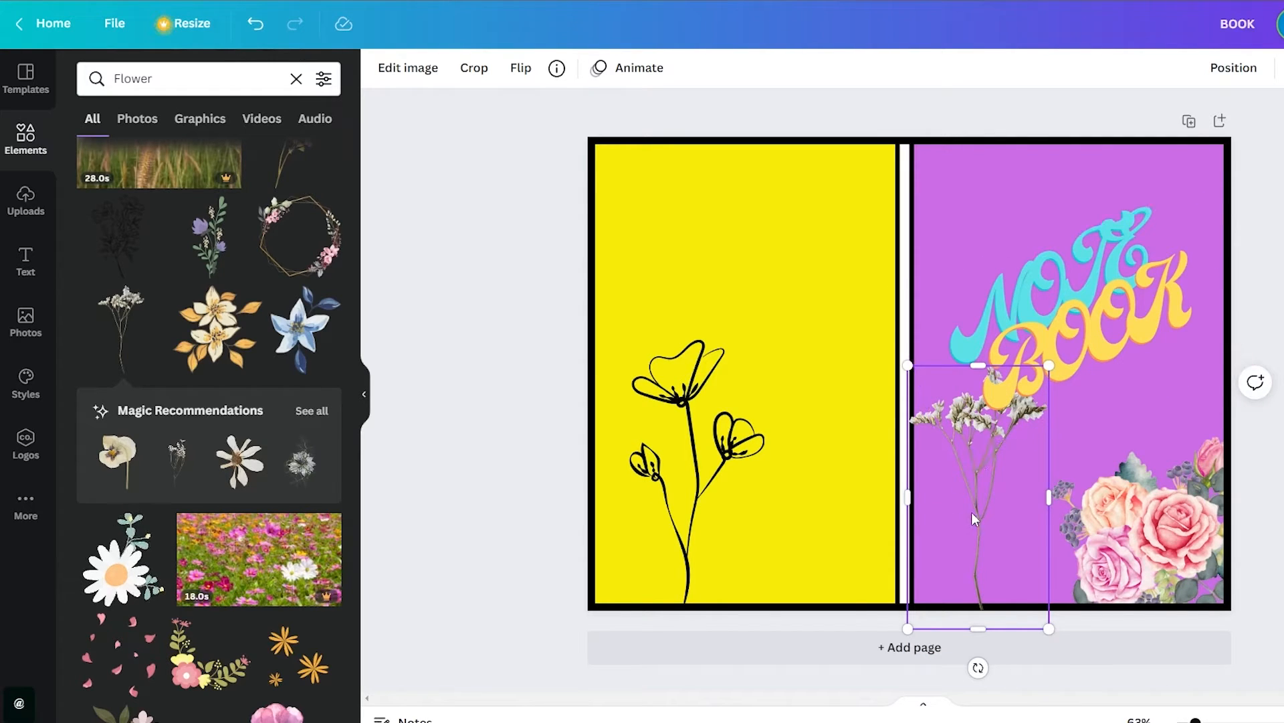
{"action": "left_click_drag", "start_coordinate": [971, 512], "coordinate": [984, 535]}
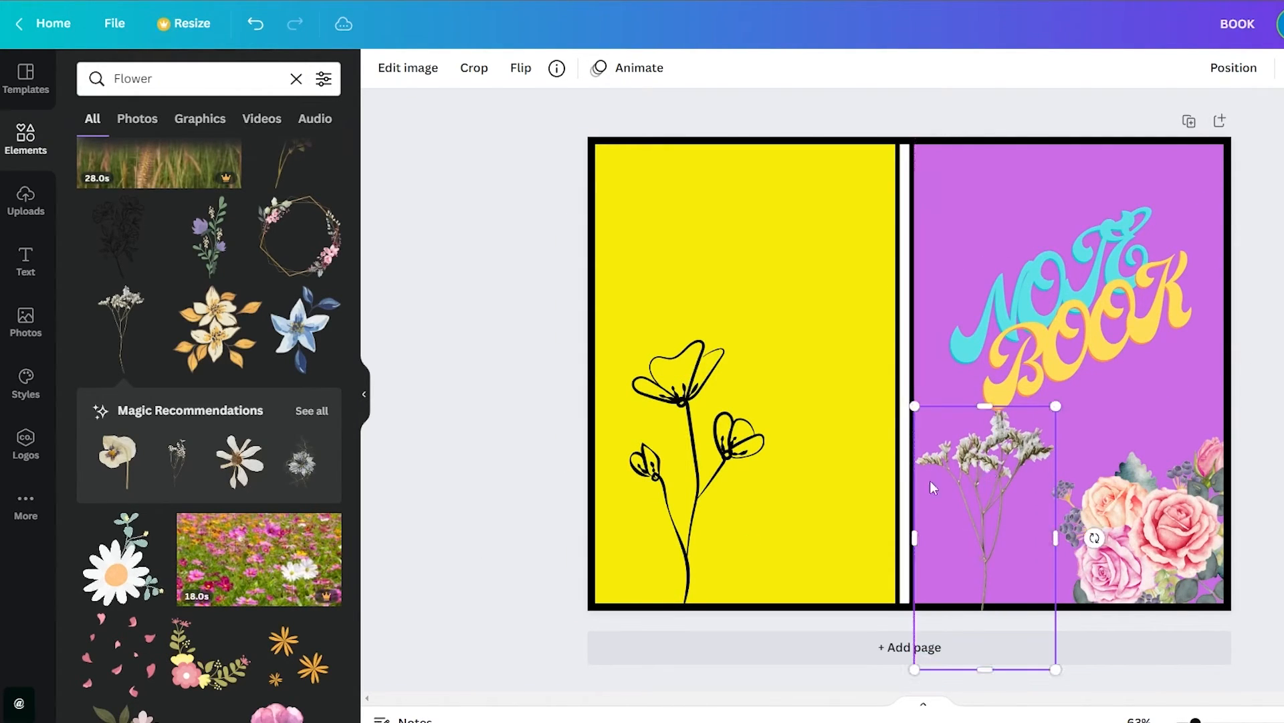
Add the red double flower, shrink it to the front cover's width and centre it behind the NOTE BOOK lettering
{"action": "scroll", "coordinate": [133, 505], "scroll_direction": "down", "scroll_amount": 5}
{"action": "scroll", "coordinate": [133, 504], "scroll_direction": "down", "scroll_amount": 3}
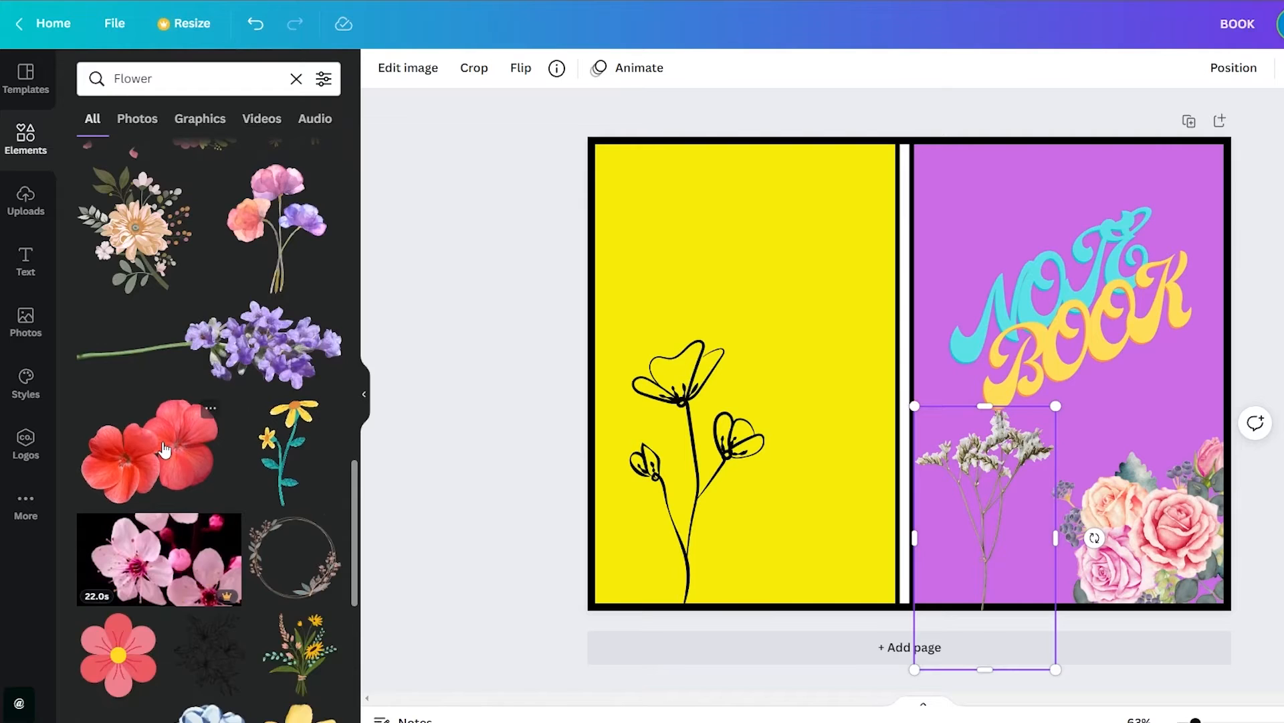
{"action": "left_click_drag", "start_coordinate": [164, 449], "coordinate": [830, 220]}
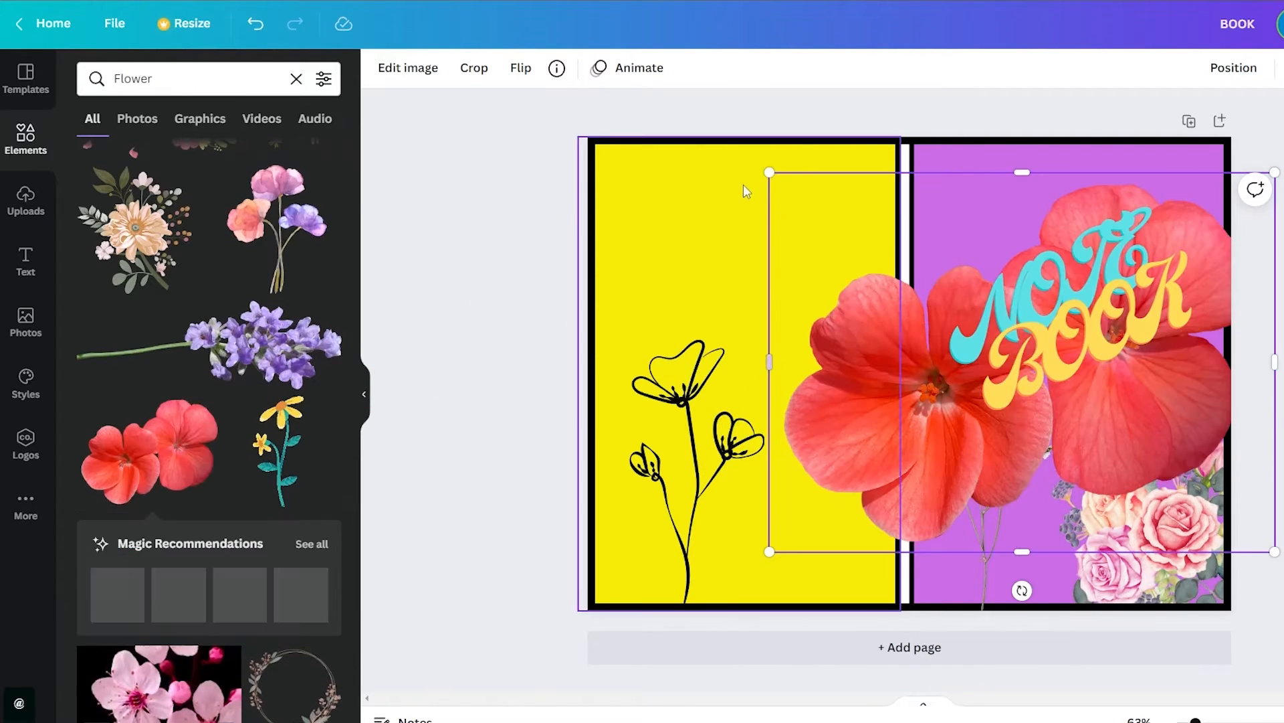
{"action": "left_click_drag", "start_coordinate": [767, 175], "coordinate": [974, 334]}
{"action": "left_click_drag", "start_coordinate": [1144, 404], "coordinate": [1082, 295]}
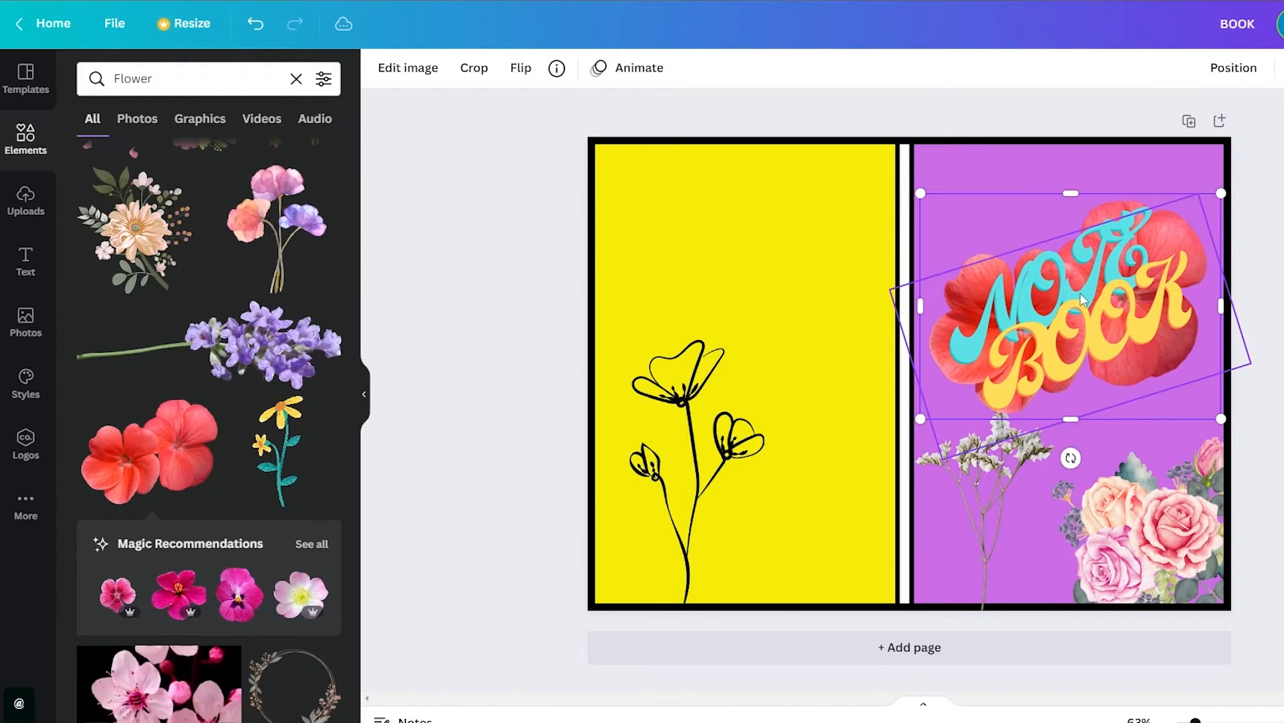
Add the pink flower with a yellow centre as a small graphic in the purple cover's upper-left corner and deselect it
{"action": "scroll", "coordinate": [199, 433], "scroll_direction": "down", "scroll_amount": 4}
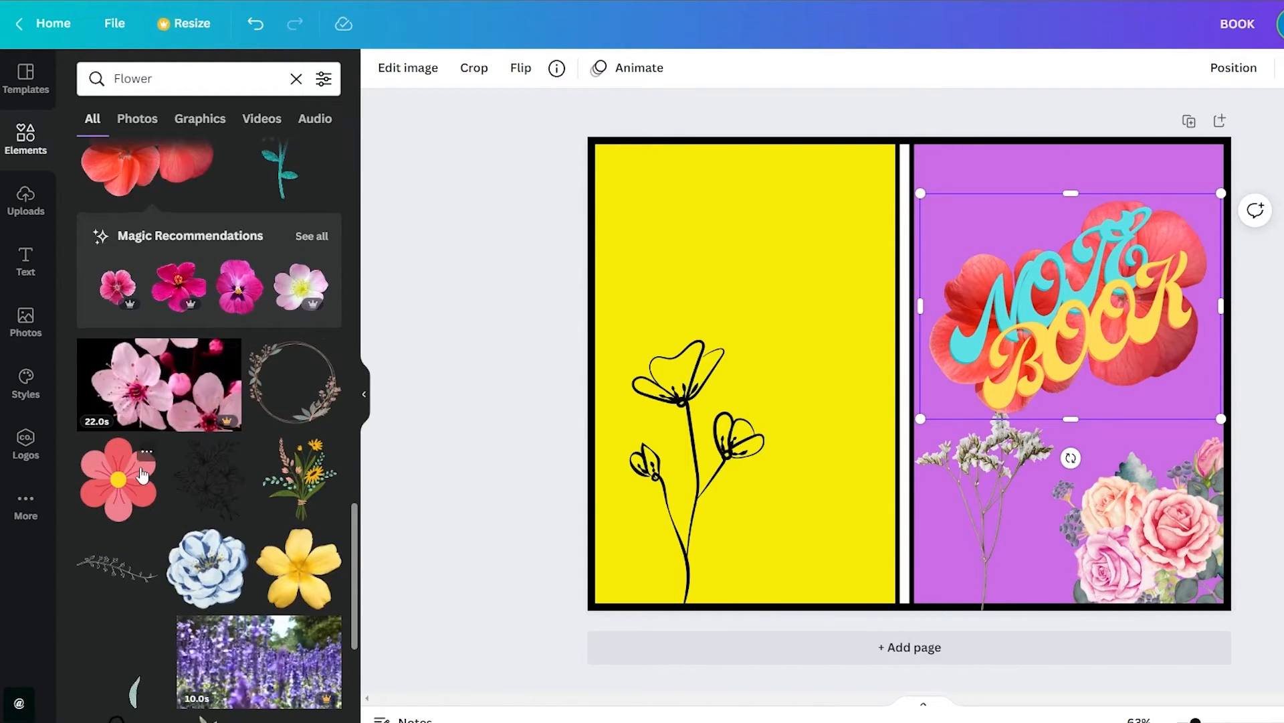
{"action": "left_click_drag", "start_coordinate": [136, 474], "coordinate": [974, 212]}
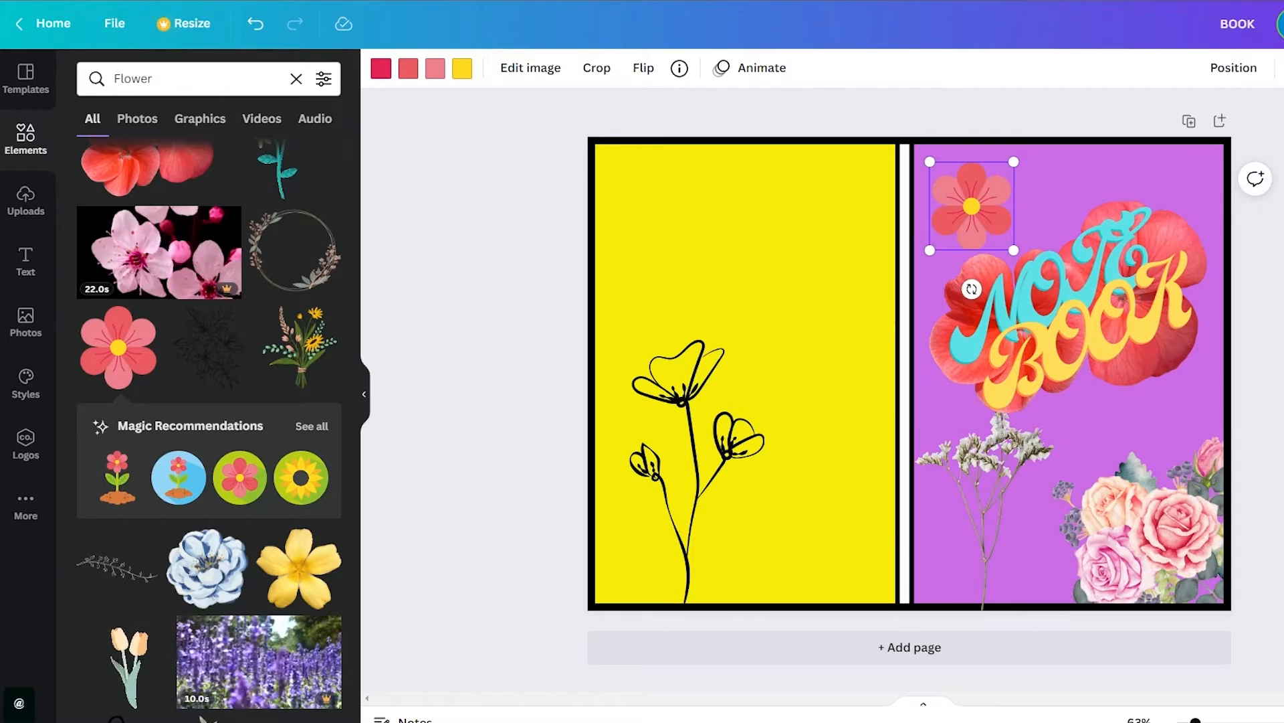
{"action": "key", "text": "Escape"}
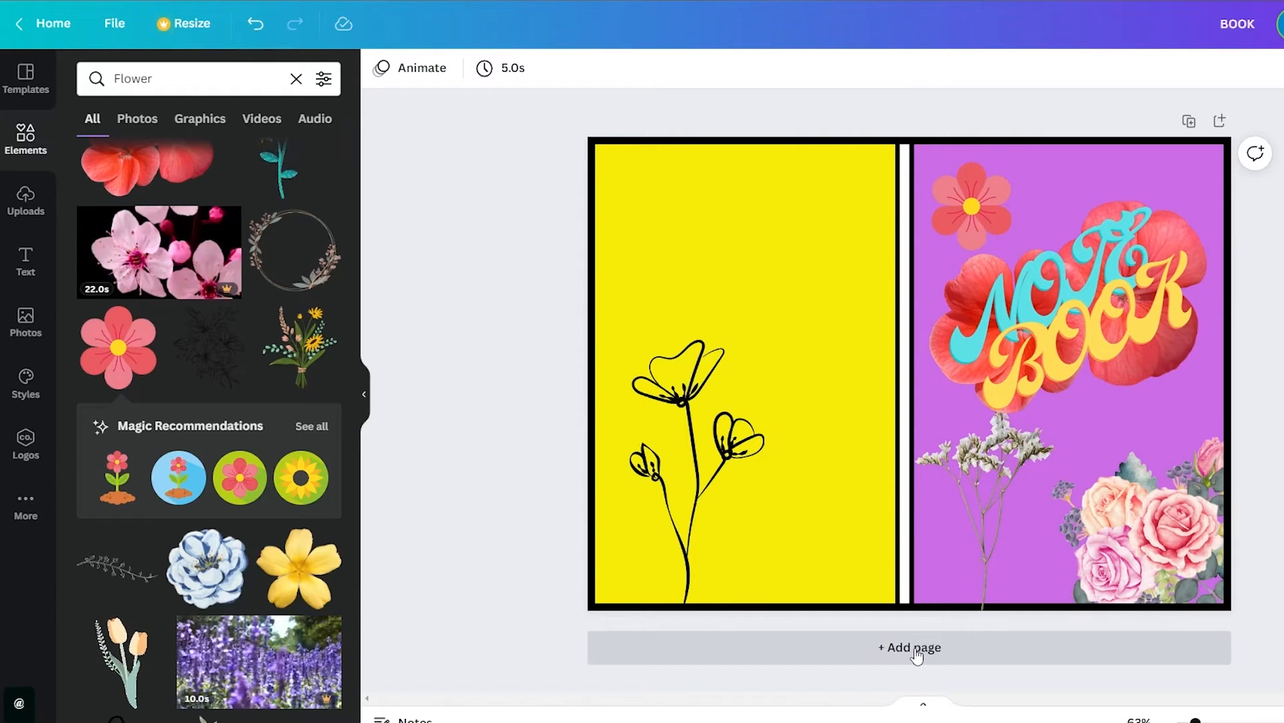
Add a blank second page below the cover
{"action": "left_click", "coordinate": [917, 655]}
{"action": "scroll", "coordinate": [917, 655], "scroll_direction": "up", "scroll_amount": 5}
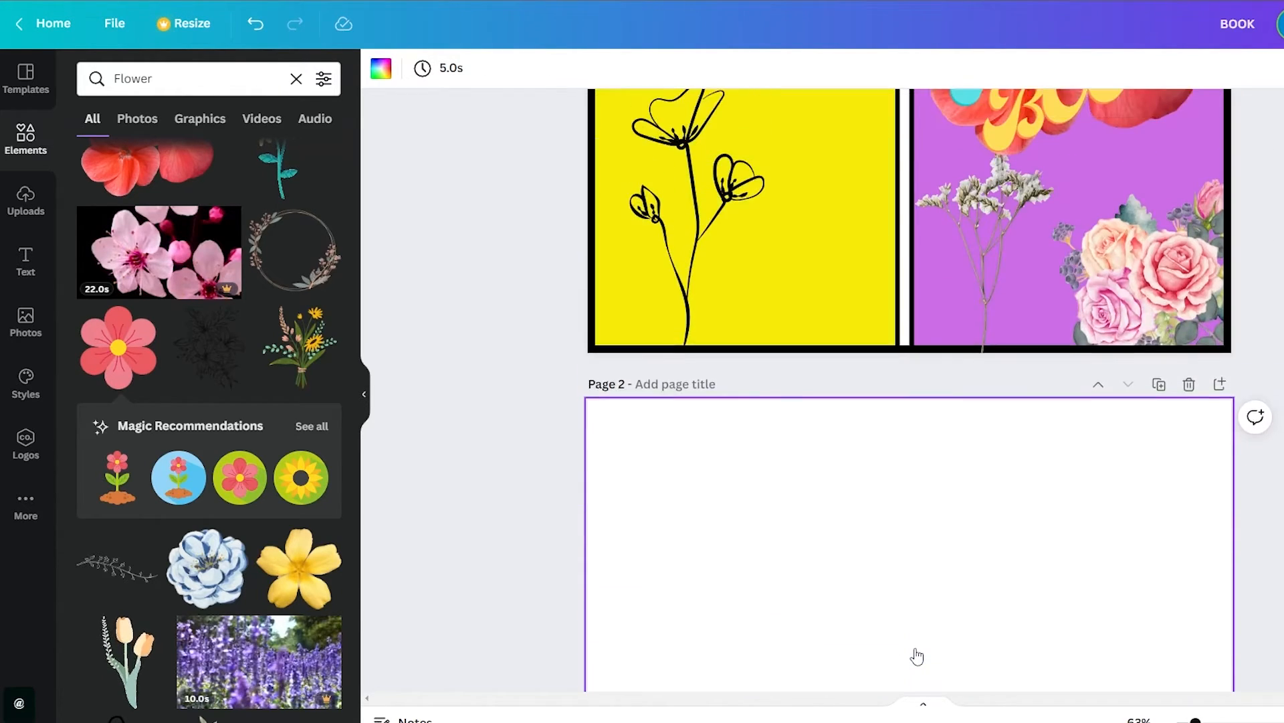
{"action": "scroll", "coordinate": [901, 654], "scroll_direction": "down", "scroll_amount": 5}
{"action": "scroll", "coordinate": [869, 630], "scroll_direction": "up", "scroll_amount": 1}
Search the elements for "lined page" and place the lined notebook photo with the orange edge on page 2
{"action": "left_click", "coordinate": [168, 81]}
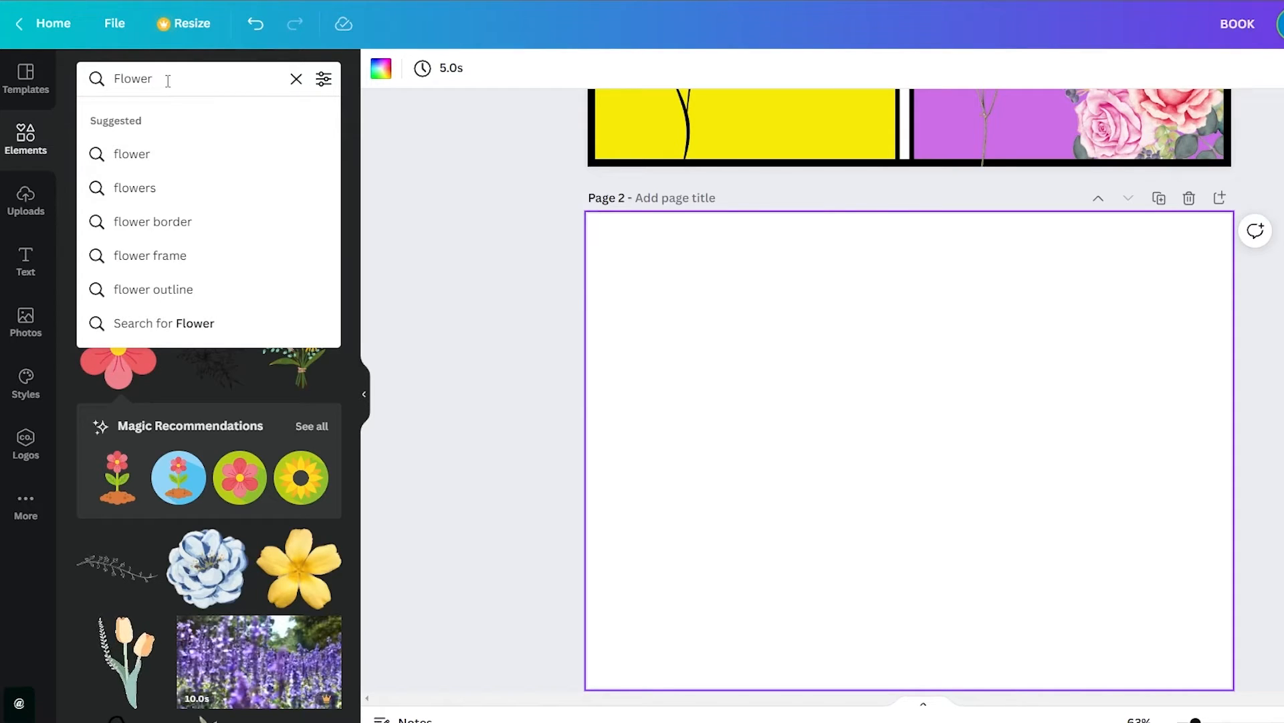
{"action": "type", "text": "lined page"}
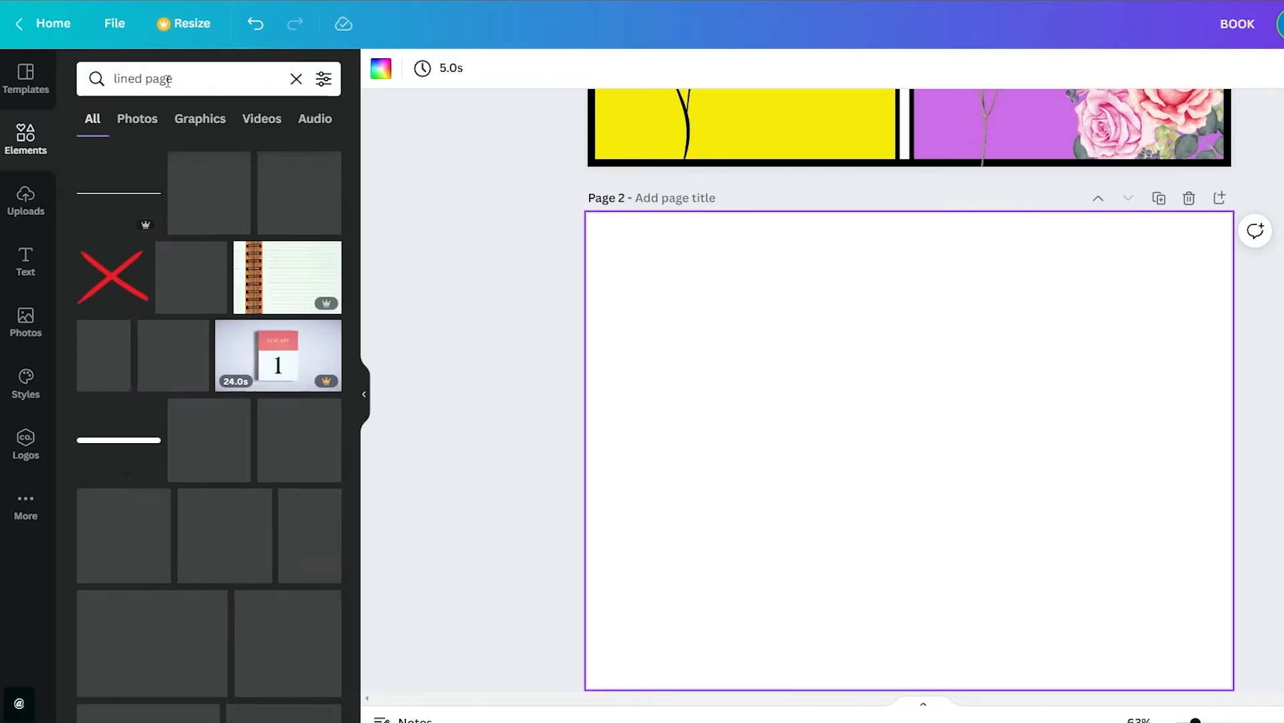
{"action": "scroll", "coordinate": [230, 484], "scroll_direction": "down", "scroll_amount": 1}
{"action": "scroll", "coordinate": [230, 485], "scroll_direction": "down", "scroll_amount": 3}
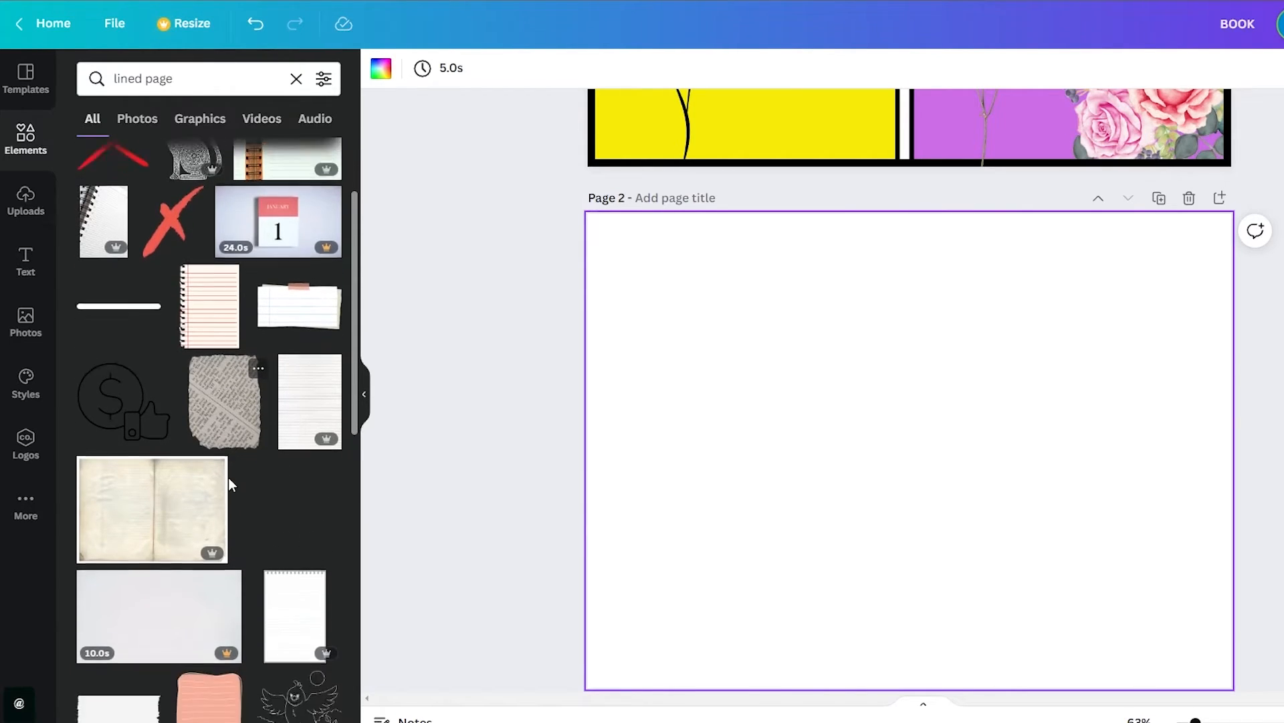
{"action": "scroll", "coordinate": [148, 441], "scroll_direction": "down", "scroll_amount": 5}
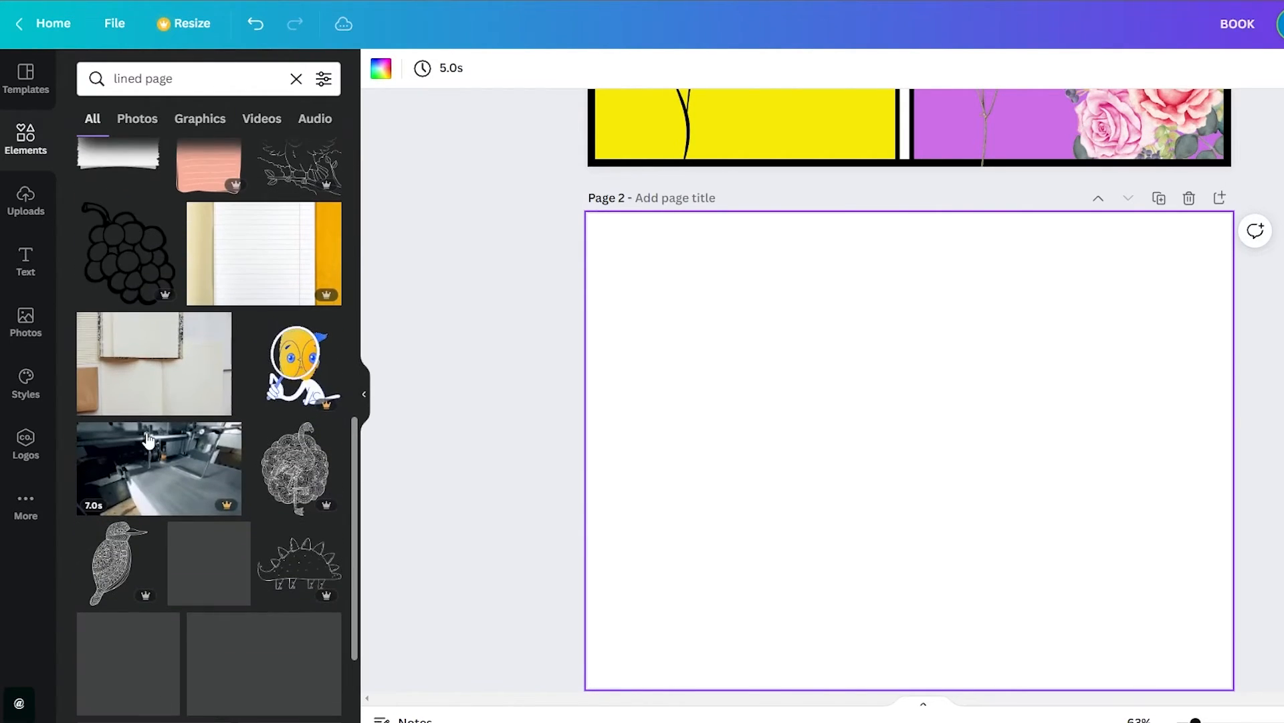
{"action": "scroll", "coordinate": [148, 440], "scroll_direction": "down", "scroll_amount": 3}
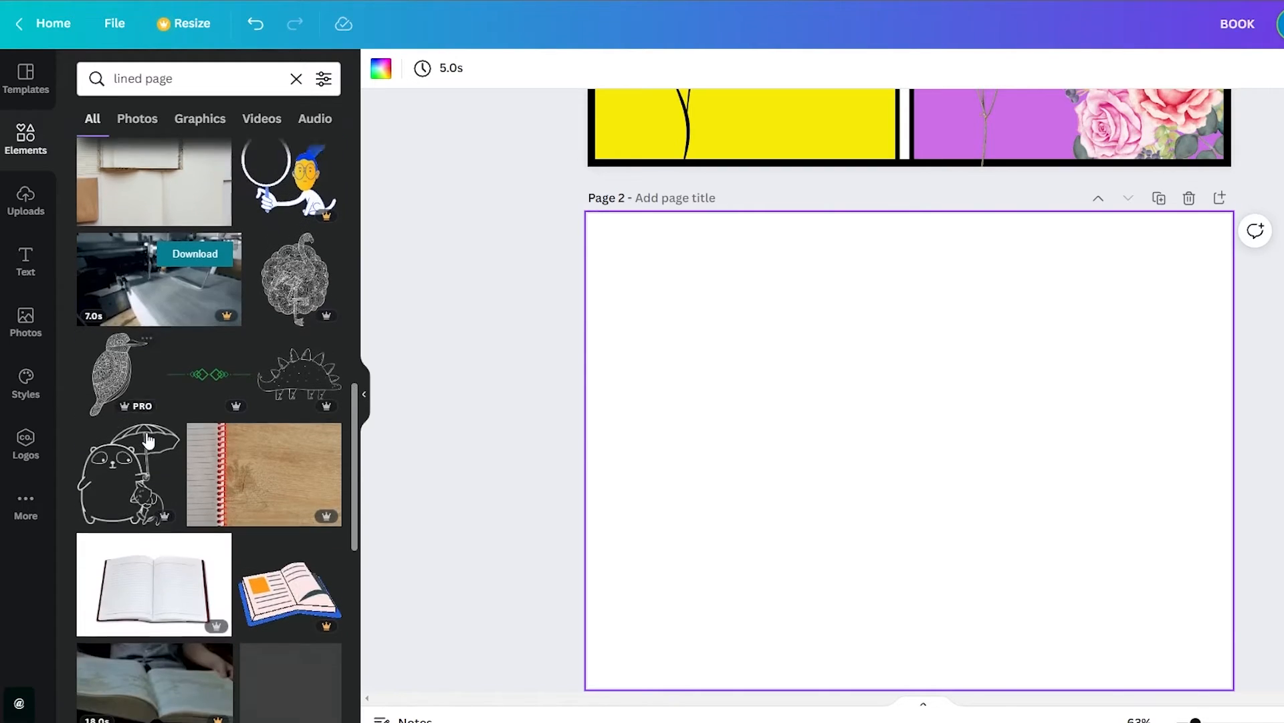
{"action": "scroll", "coordinate": [201, 365], "scroll_direction": "up", "scroll_amount": 4}
{"action": "left_click_drag", "start_coordinate": [201, 365], "coordinate": [699, 380]}
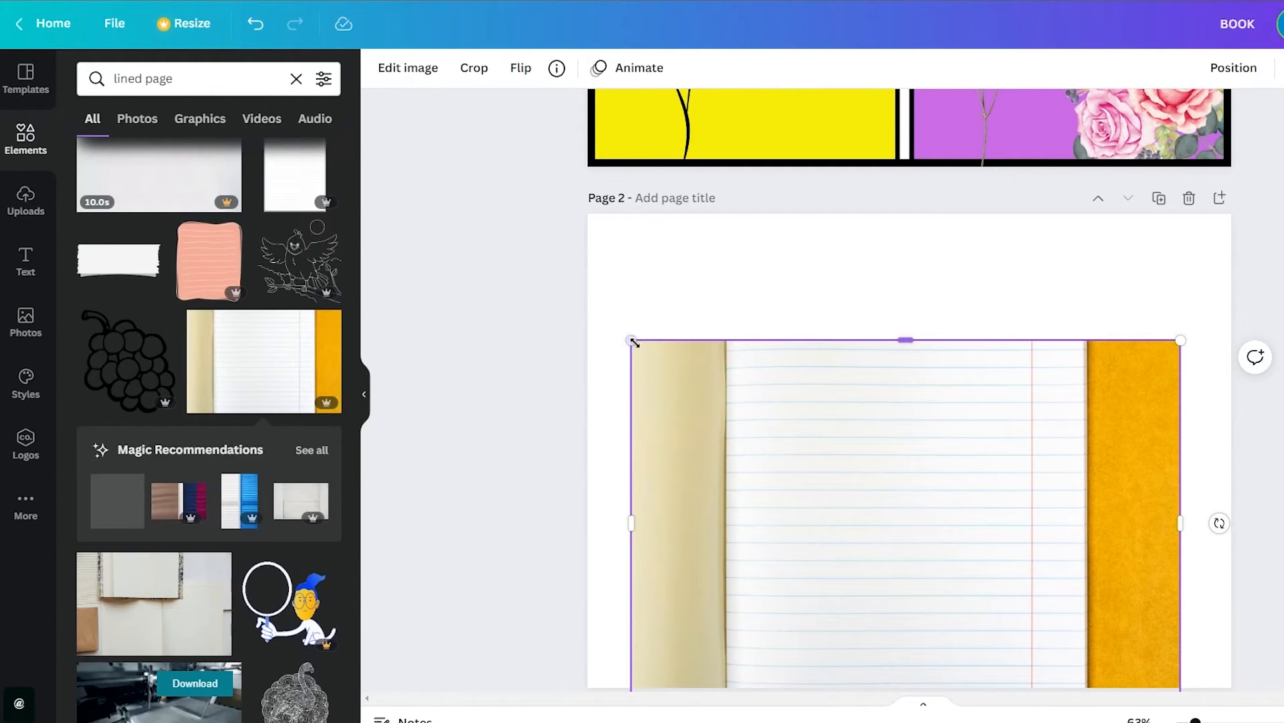
Enlarge and reposition the notebook photo until only its white blue-lined paper fills page 2
{"action": "left_click_drag", "start_coordinate": [632, 341], "coordinate": [202, 127]}
{"action": "left_click_drag", "start_coordinate": [857, 407], "coordinate": [1009, 512]}
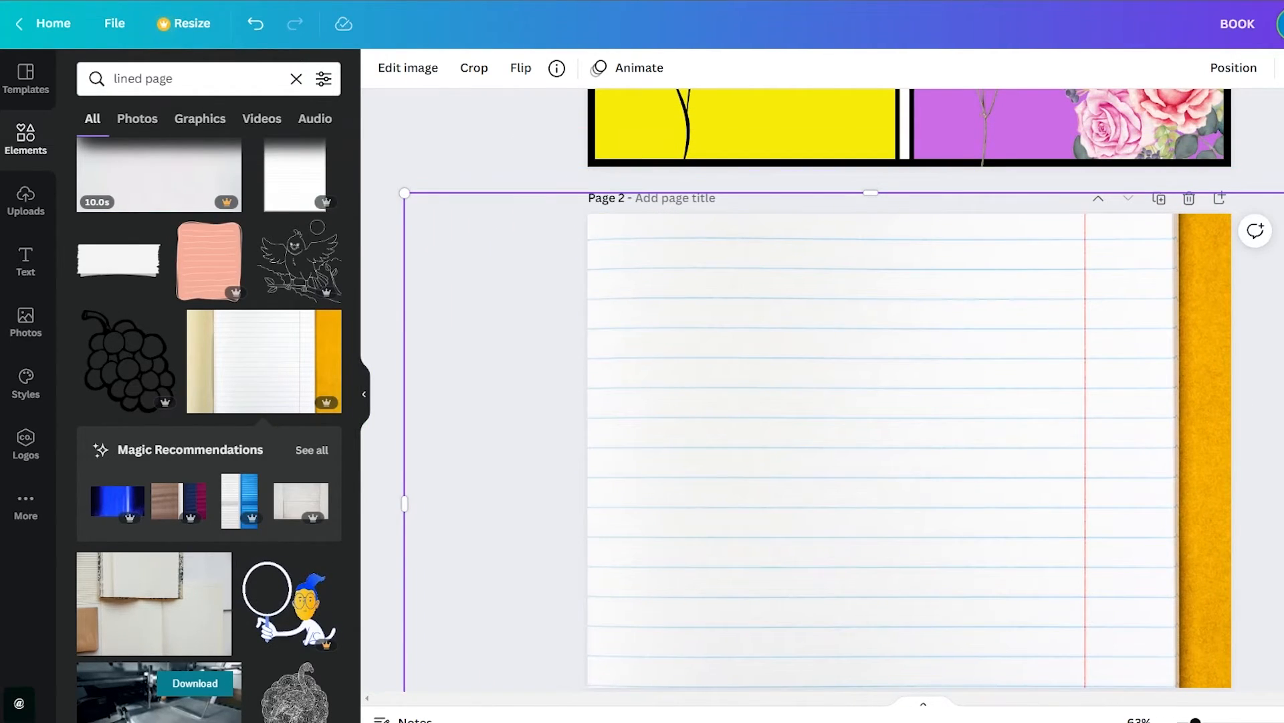
{"action": "left_click_drag", "start_coordinate": [1283, 193], "coordinate": [1283, 0]}
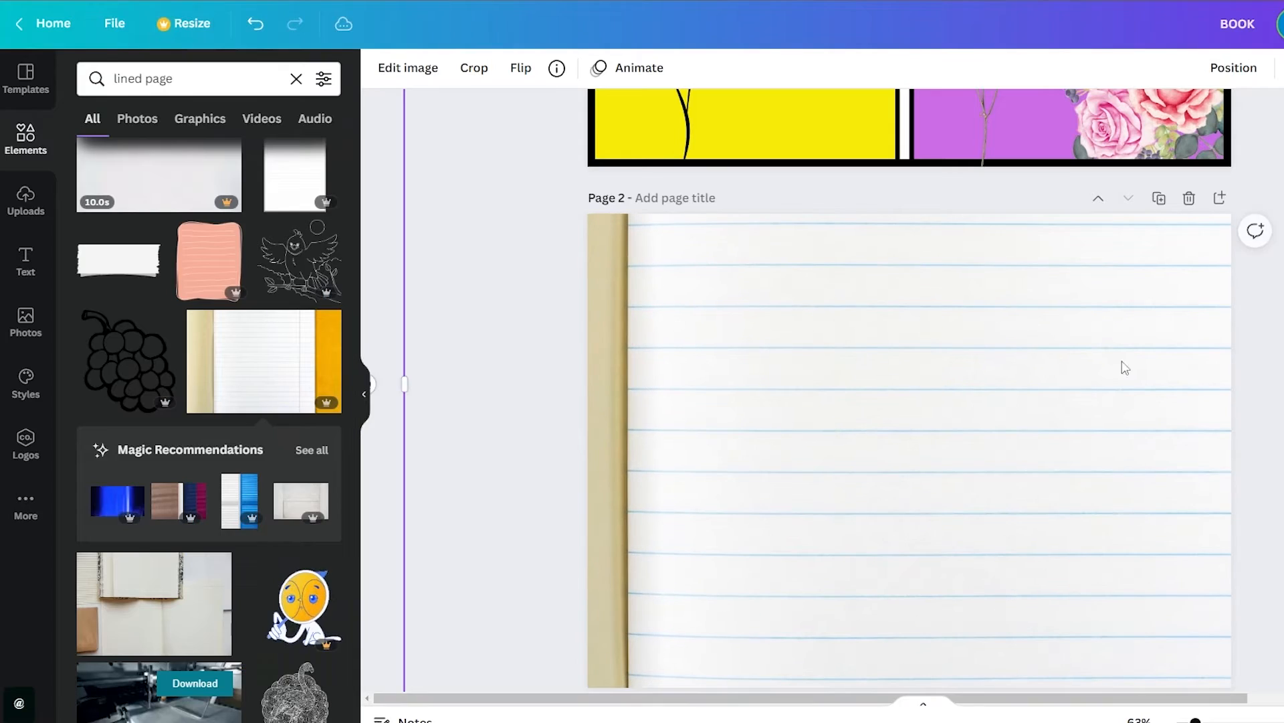
{"action": "scroll", "coordinate": [966, 486], "scroll_direction": "down", "scroll_amount": 3}
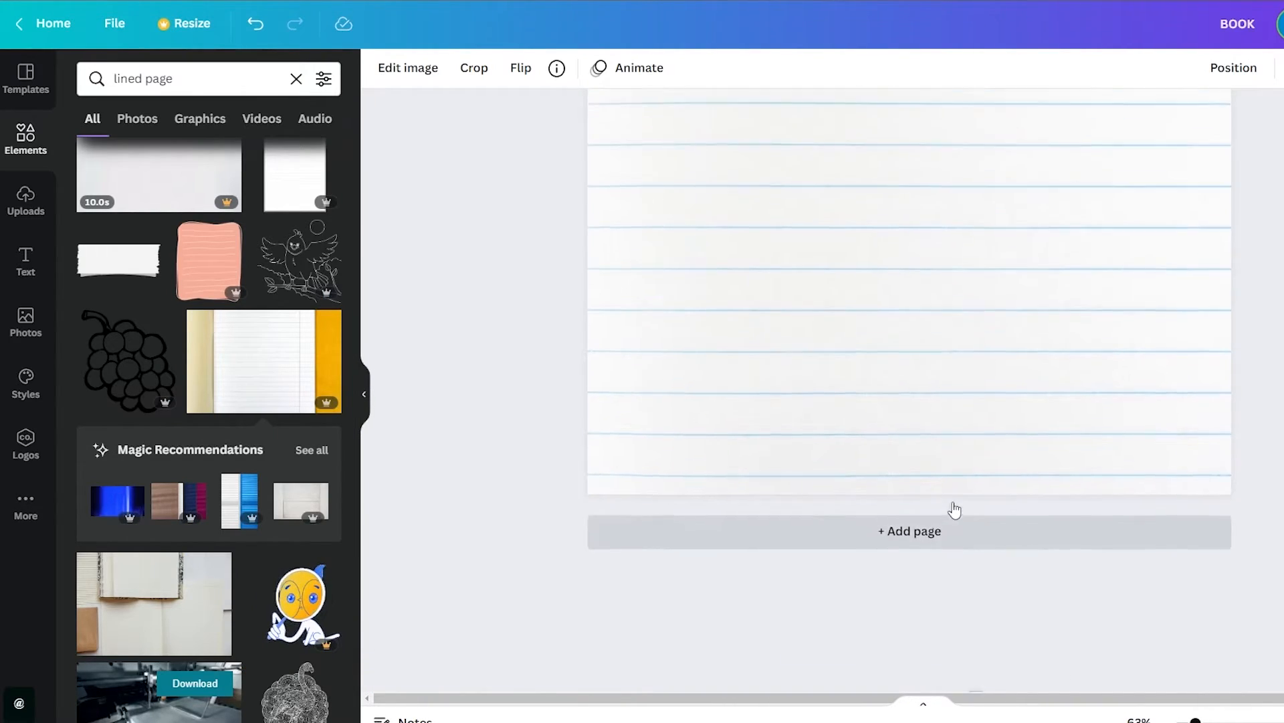
{"action": "scroll", "coordinate": [954, 510], "scroll_direction": "up", "scroll_amount": 2}
{"action": "left_click", "coordinate": [920, 450]}
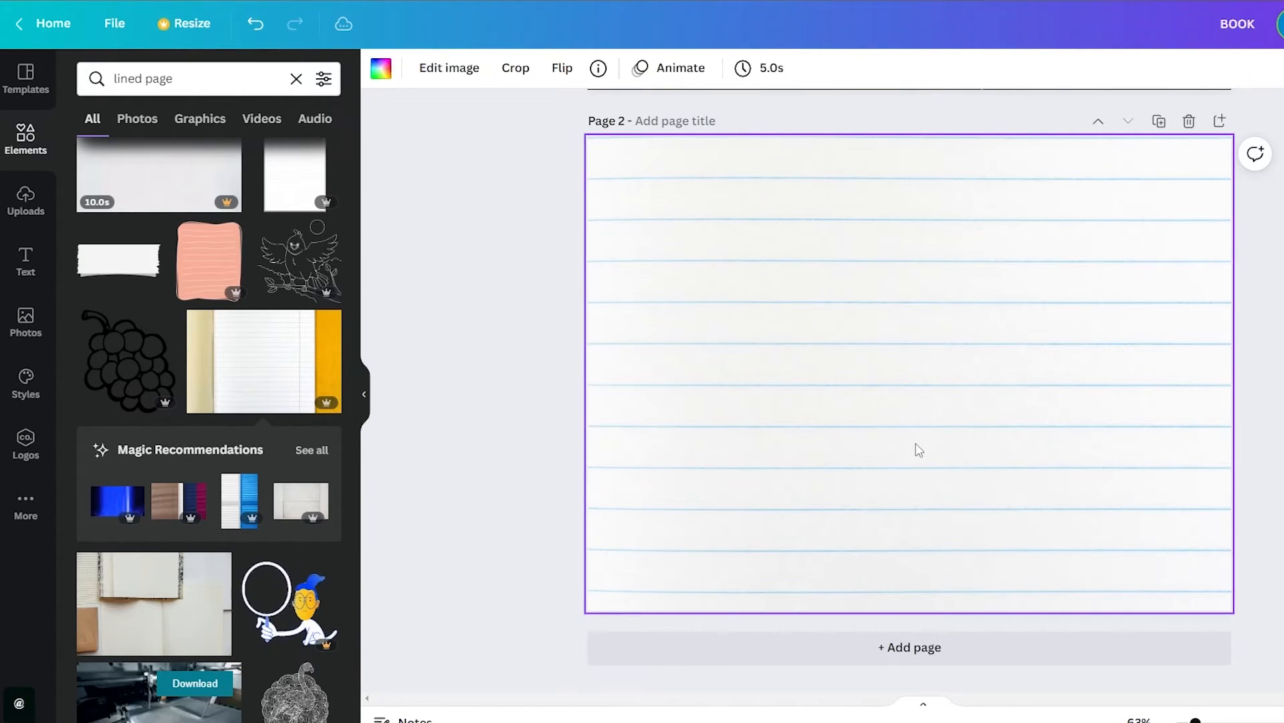
Add a third page and fill it with a copy of the lined paper from page 2
{"action": "left_click", "coordinate": [927, 659]}
{"action": "key", "text": "ctrl+v"}
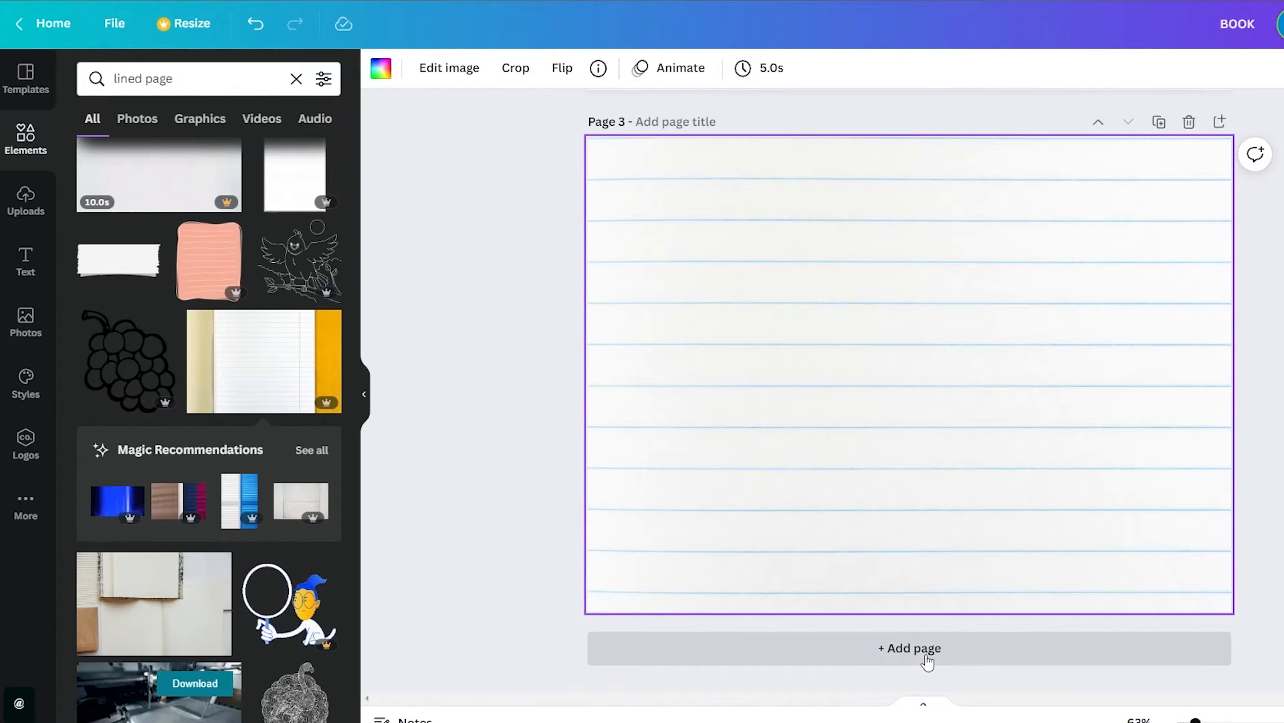
{"action": "left_click", "coordinate": [1247, 425]}
Examine the cover and the two lined pages to check how they follow one another
{"action": "scroll", "coordinate": [1198, 535], "scroll_direction": "up", "scroll_amount": 5}
{"action": "scroll", "coordinate": [1177, 573], "scroll_direction": "up", "scroll_amount": 6}
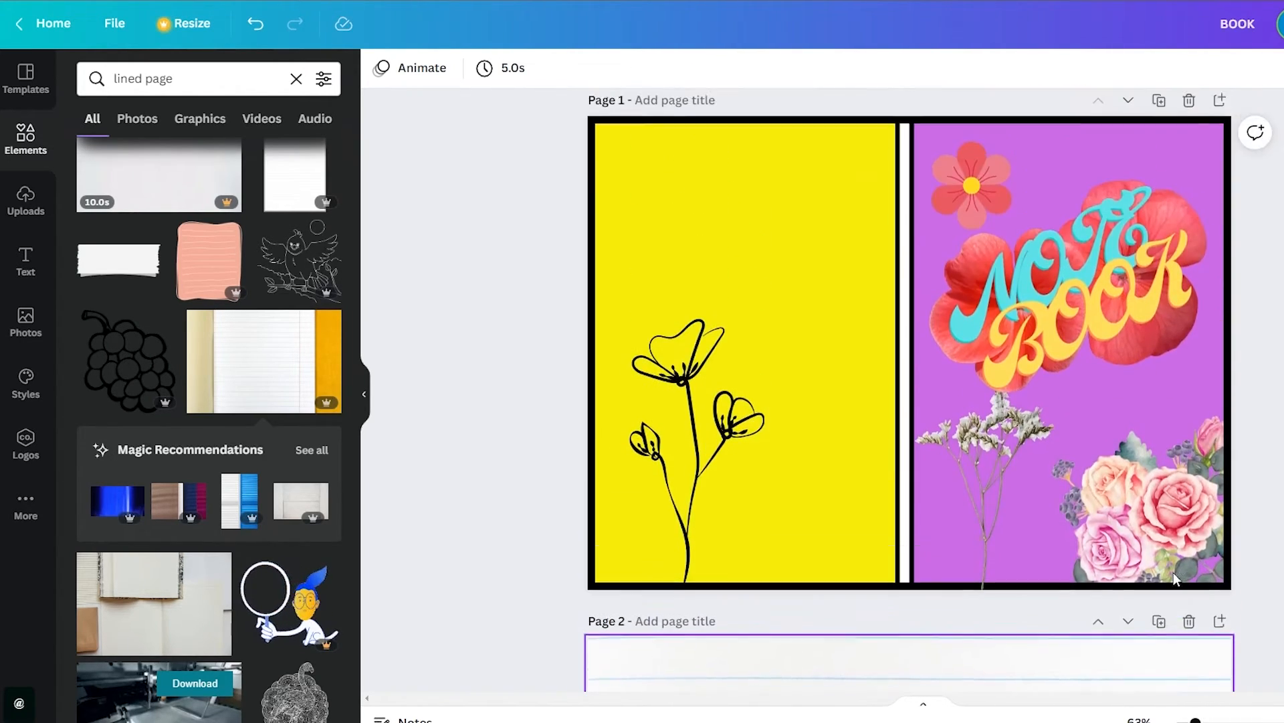
{"action": "scroll", "coordinate": [1117, 576], "scroll_direction": "down", "scroll_amount": 10}
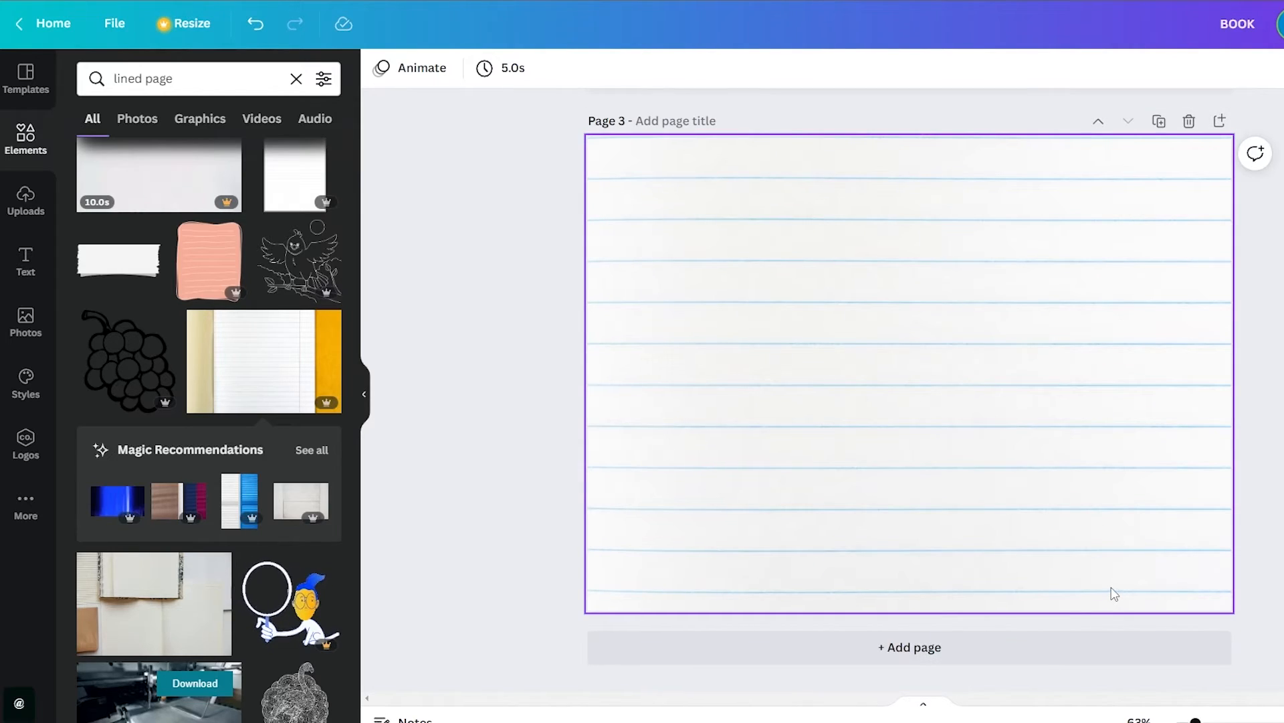
{"action": "scroll", "coordinate": [1114, 593], "scroll_direction": "up", "scroll_amount": 15}
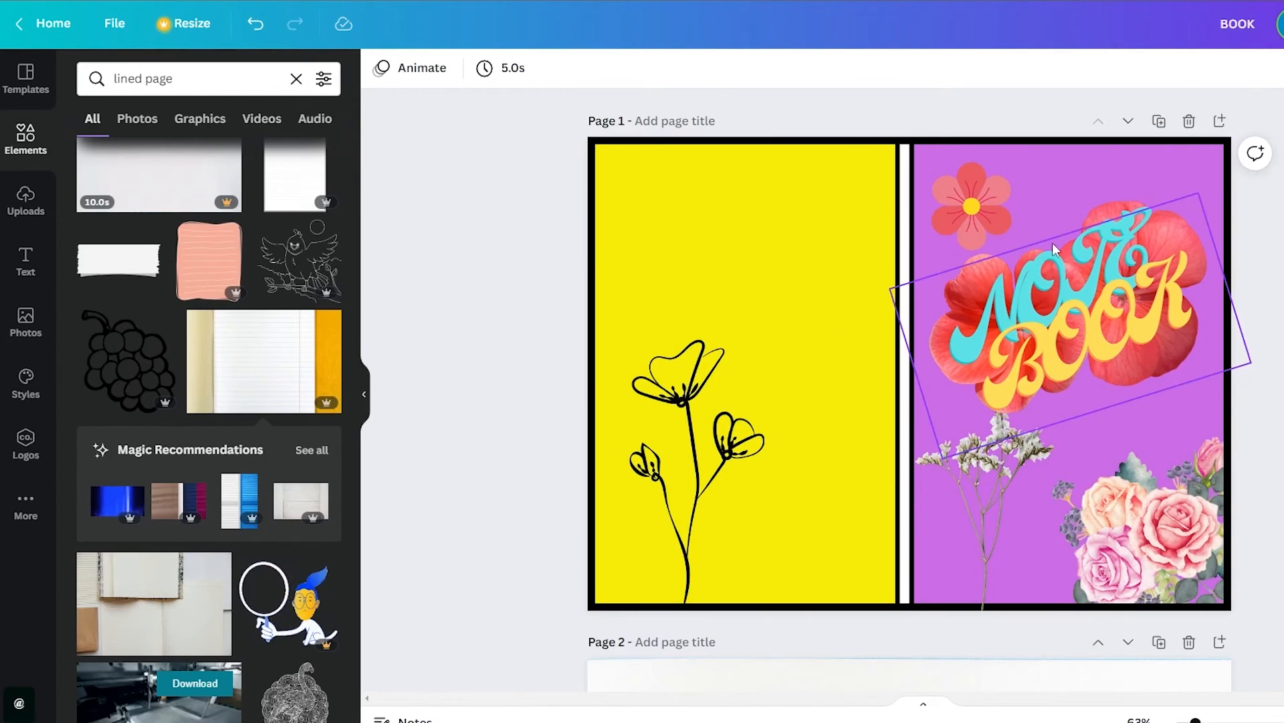
{"action": "scroll", "coordinate": [926, 429], "scroll_direction": "down", "scroll_amount": 10}
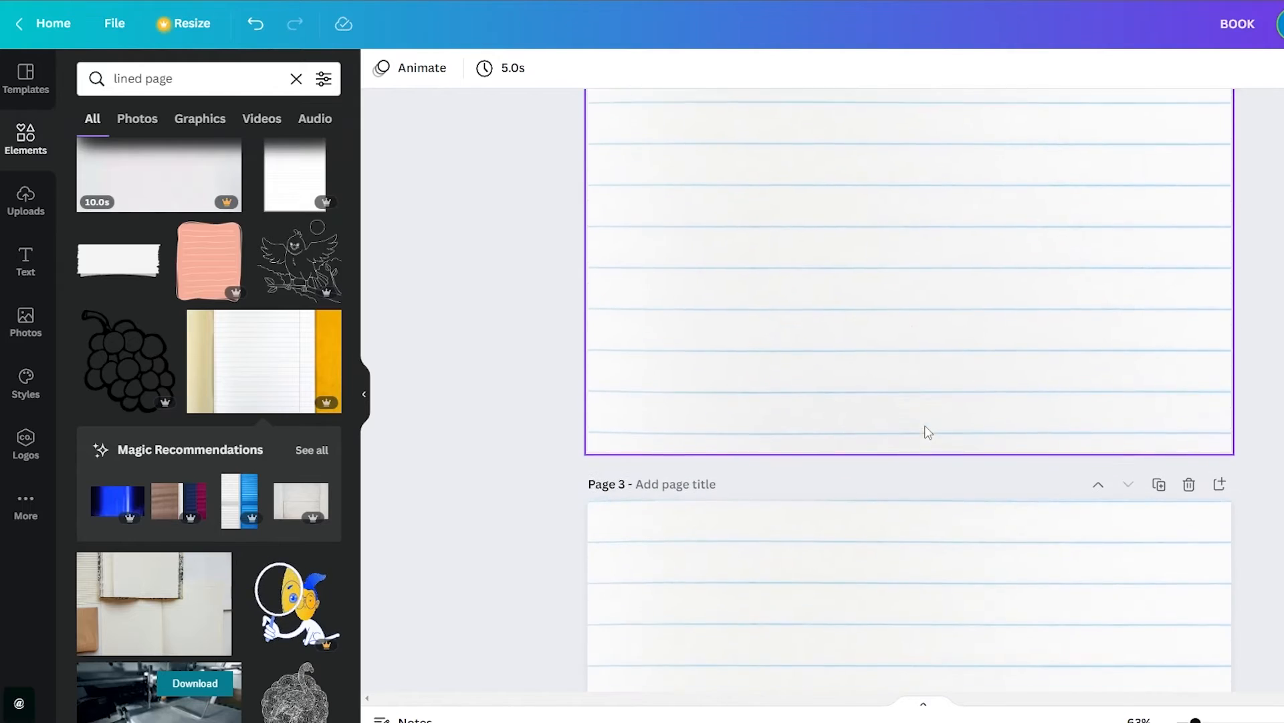
{"action": "scroll", "coordinate": [817, 439], "scroll_direction": "up", "scroll_amount": 3}
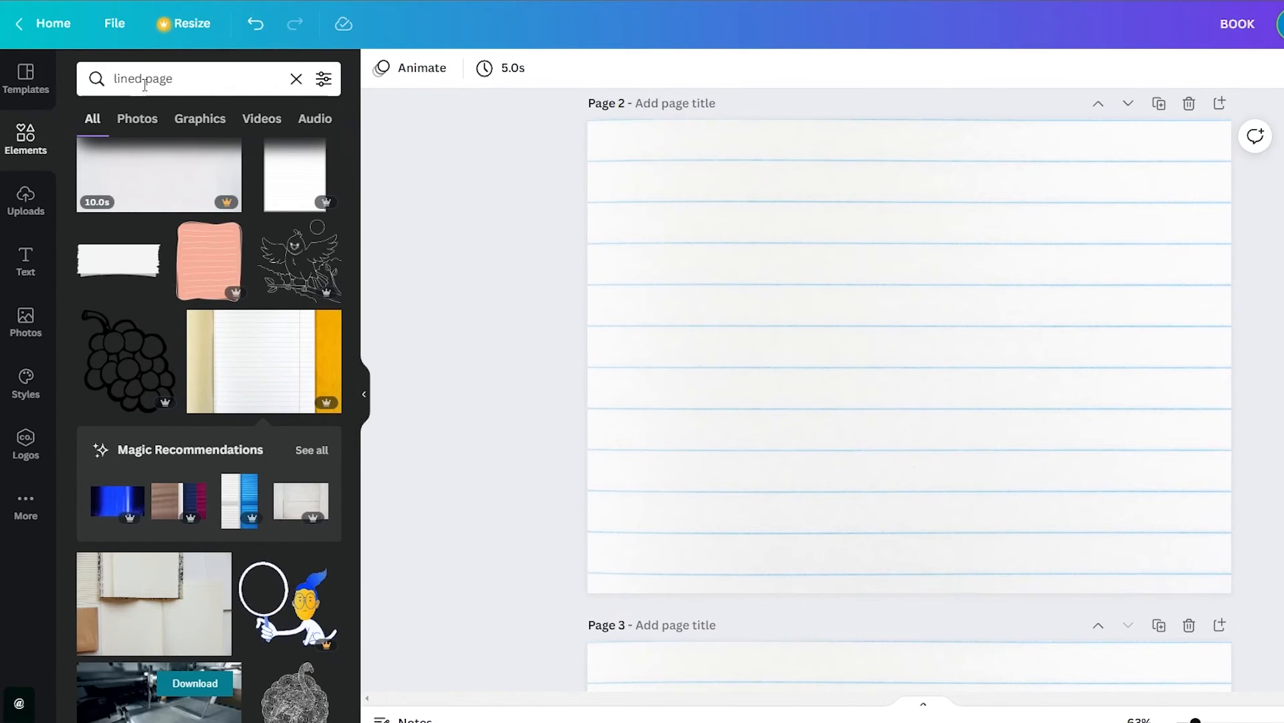
{"action": "left_click", "coordinate": [198, 80]}
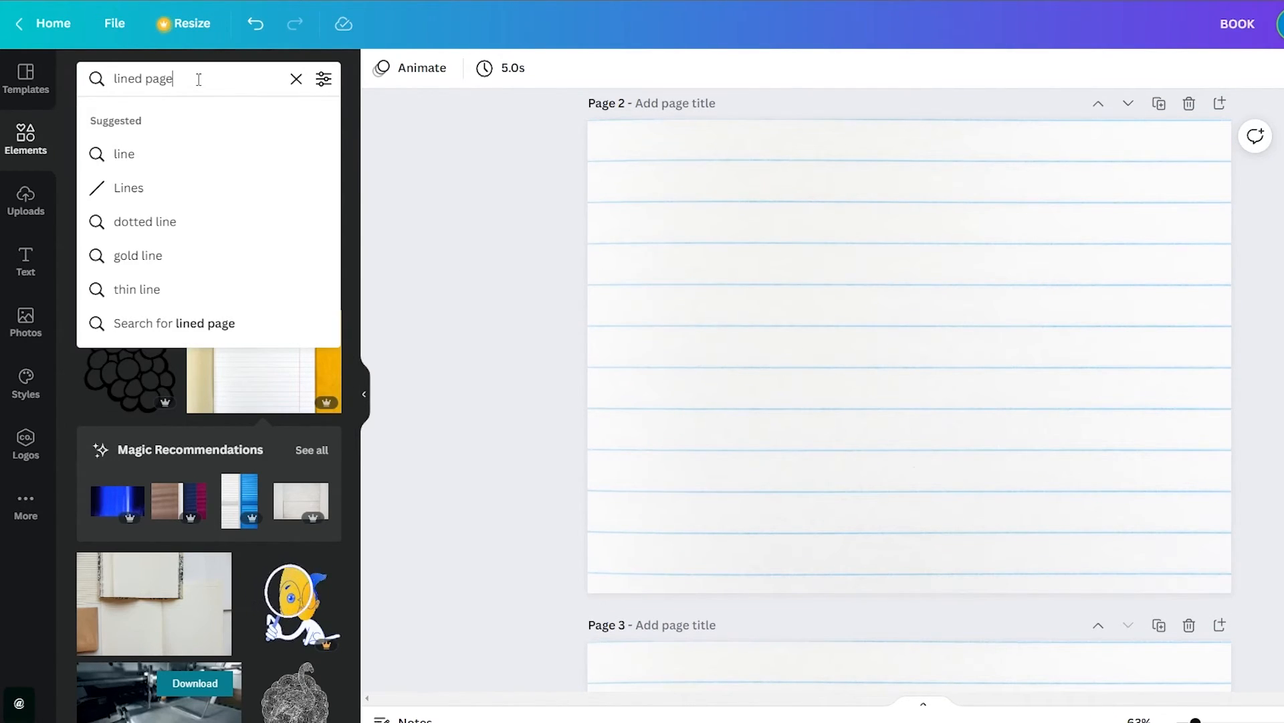
{"action": "left_click", "coordinate": [445, 235]}
{"action": "scroll", "coordinate": [672, 248], "scroll_direction": "up", "scroll_amount": 8}
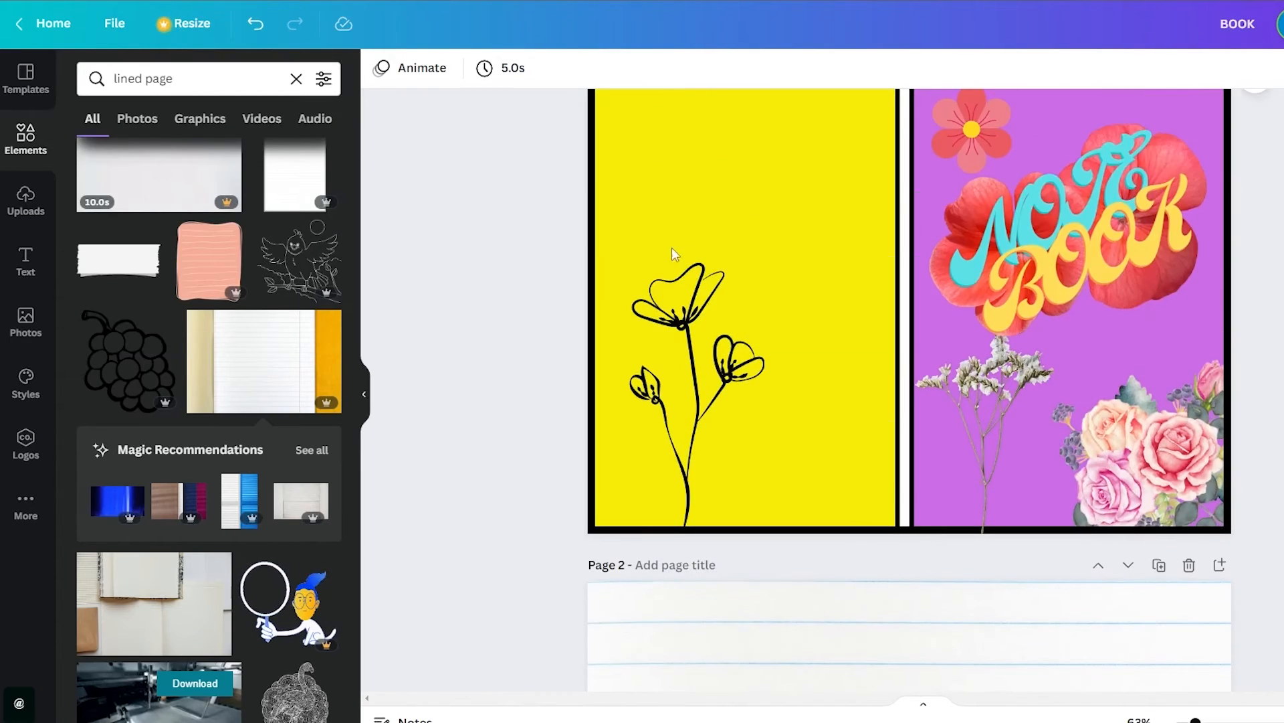
Copy the black vertical border line at the left edge of the cover
{"action": "left_click", "coordinate": [593, 242]}
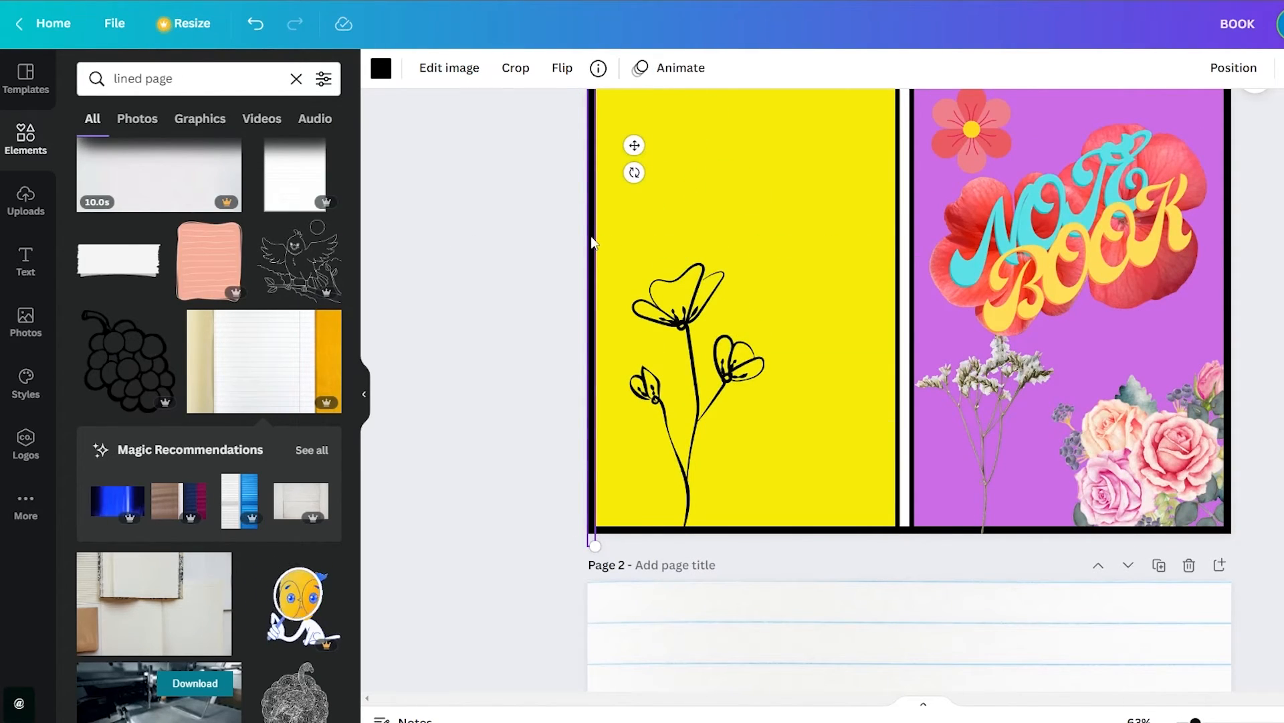
{"action": "scroll", "coordinate": [676, 393], "scroll_direction": "down", "scroll_amount": 10}
{"action": "scroll", "coordinate": [635, 195], "scroll_direction": "up", "scroll_amount": 6}
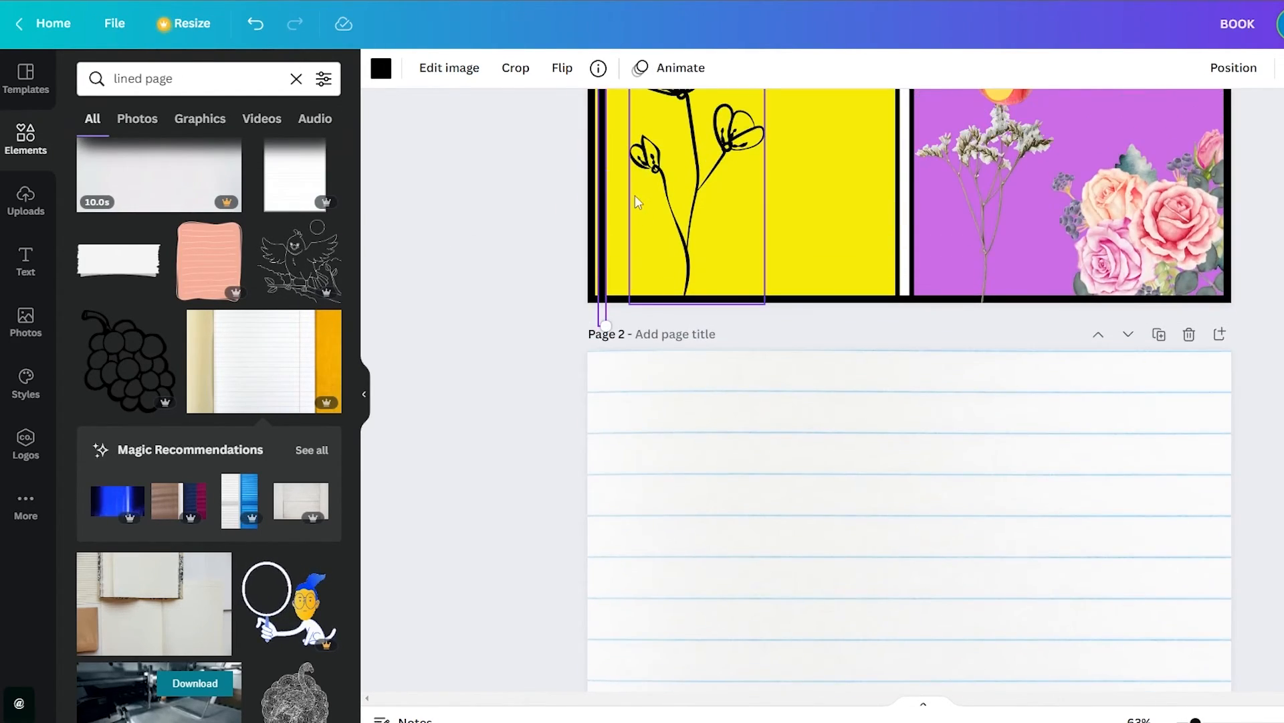
{"action": "left_click_drag", "start_coordinate": [605, 326], "coordinate": [1185, 689]}
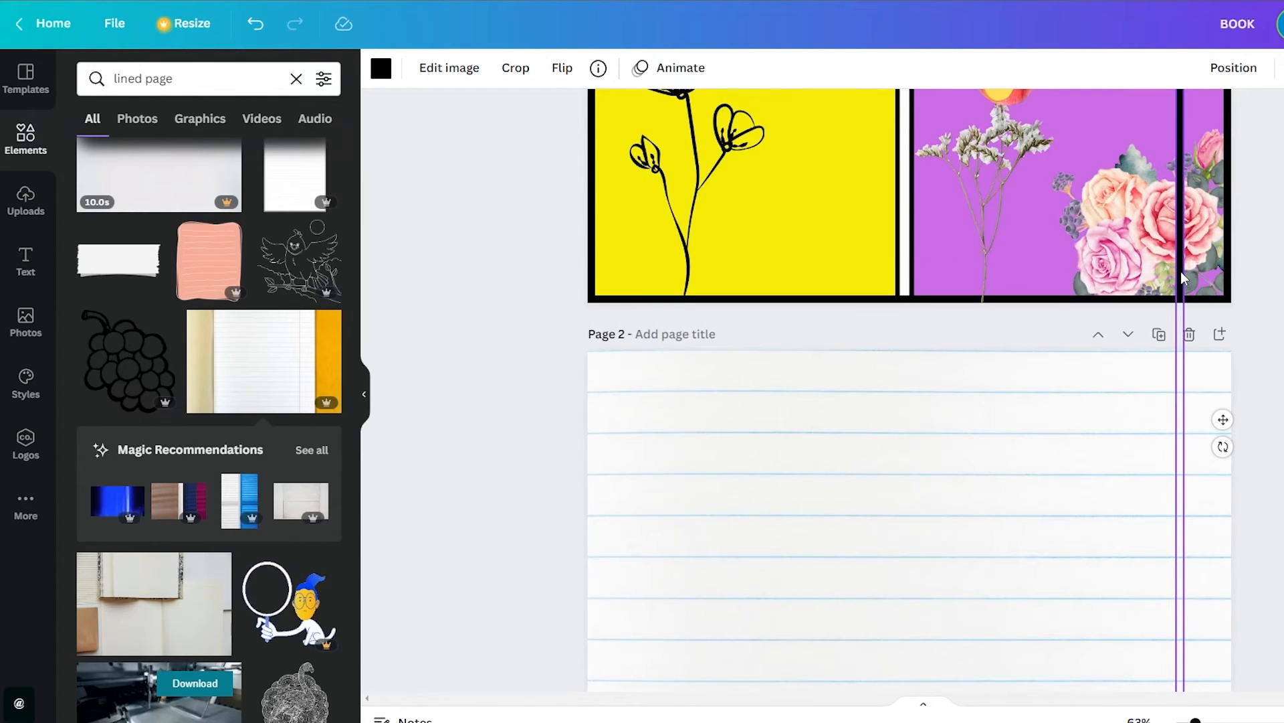
{"action": "key", "text": "ctrl+z"}
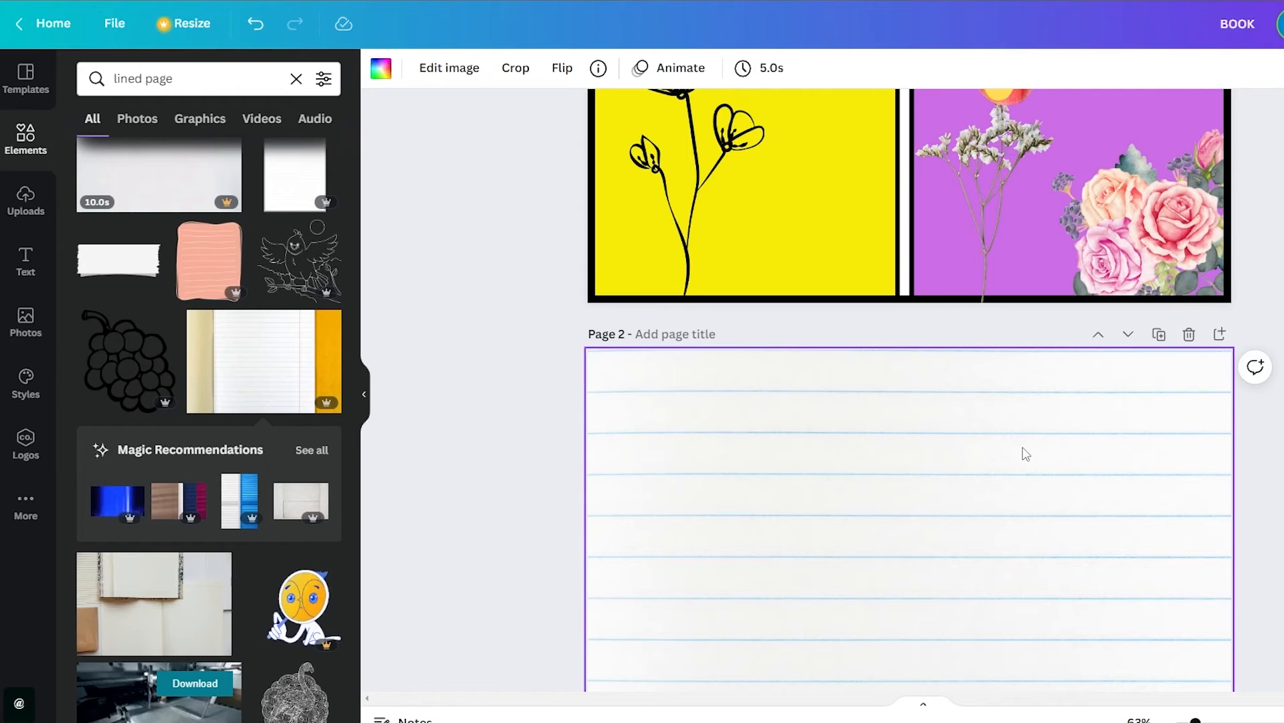
Paste the black vertical line on page 2 and move it just inside the page's right edge
{"action": "scroll", "coordinate": [1027, 454], "scroll_direction": "down", "scroll_amount": 5}
{"action": "left_click_drag", "start_coordinate": [597, 373], "coordinate": [1200, 414]}
{"action": "scroll", "coordinate": [1212, 399], "scroll_direction": "up", "scroll_amount": 4}
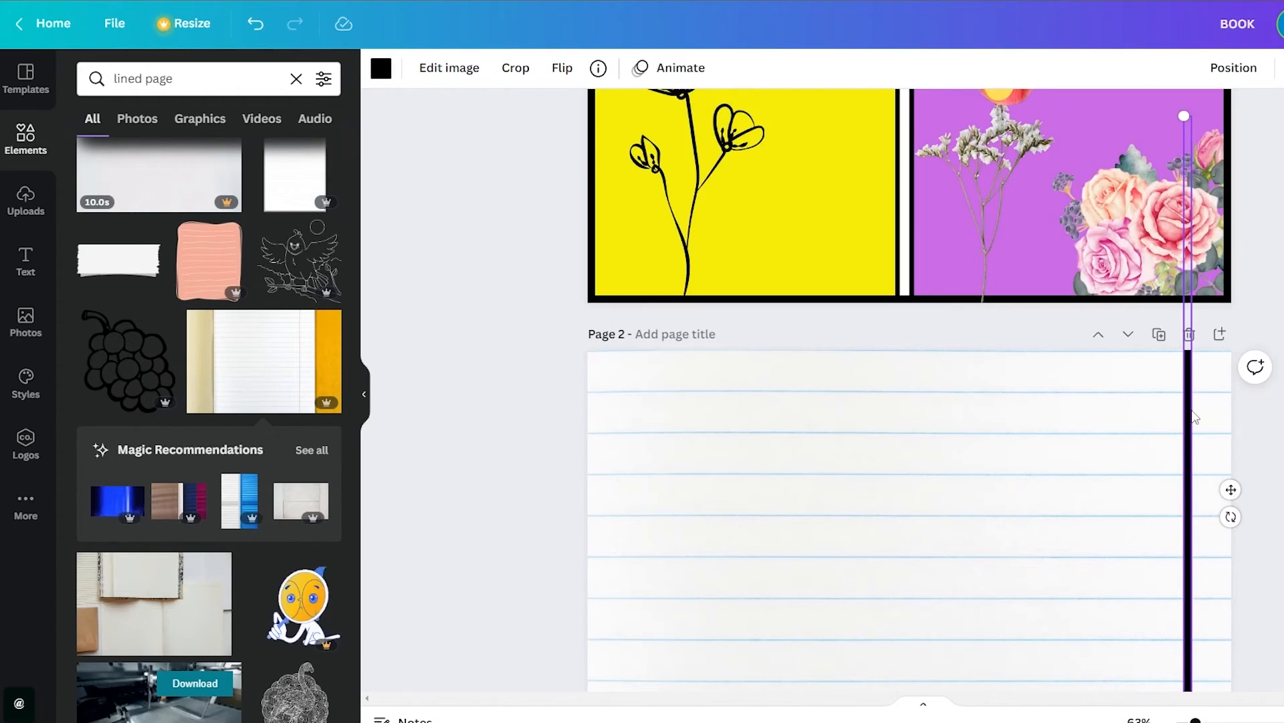
{"action": "scroll", "coordinate": [1196, 416], "scroll_direction": "down", "scroll_amount": 5}
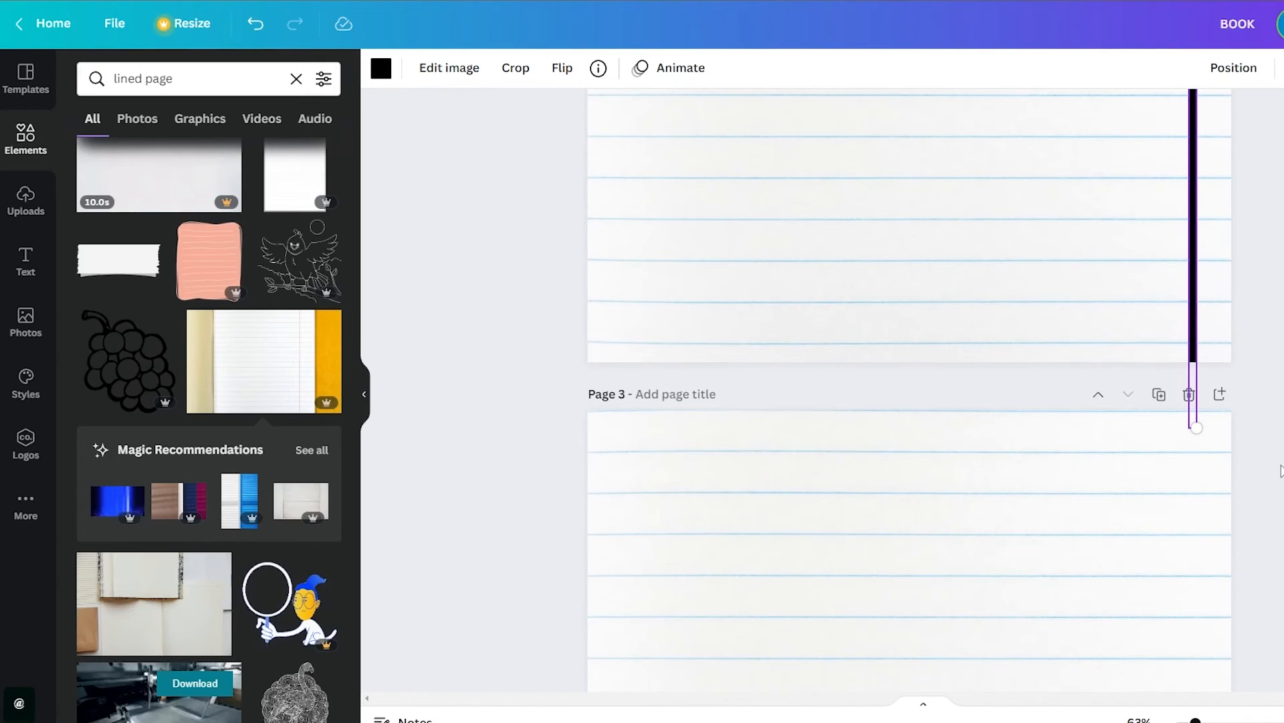
Paste two black vertical lines on page 3, placing one near the right edge and one just inside the left edge
{"action": "scroll", "coordinate": [1121, 405], "scroll_direction": "down", "scroll_amount": 4}
{"action": "key", "text": "ctrl+v"}
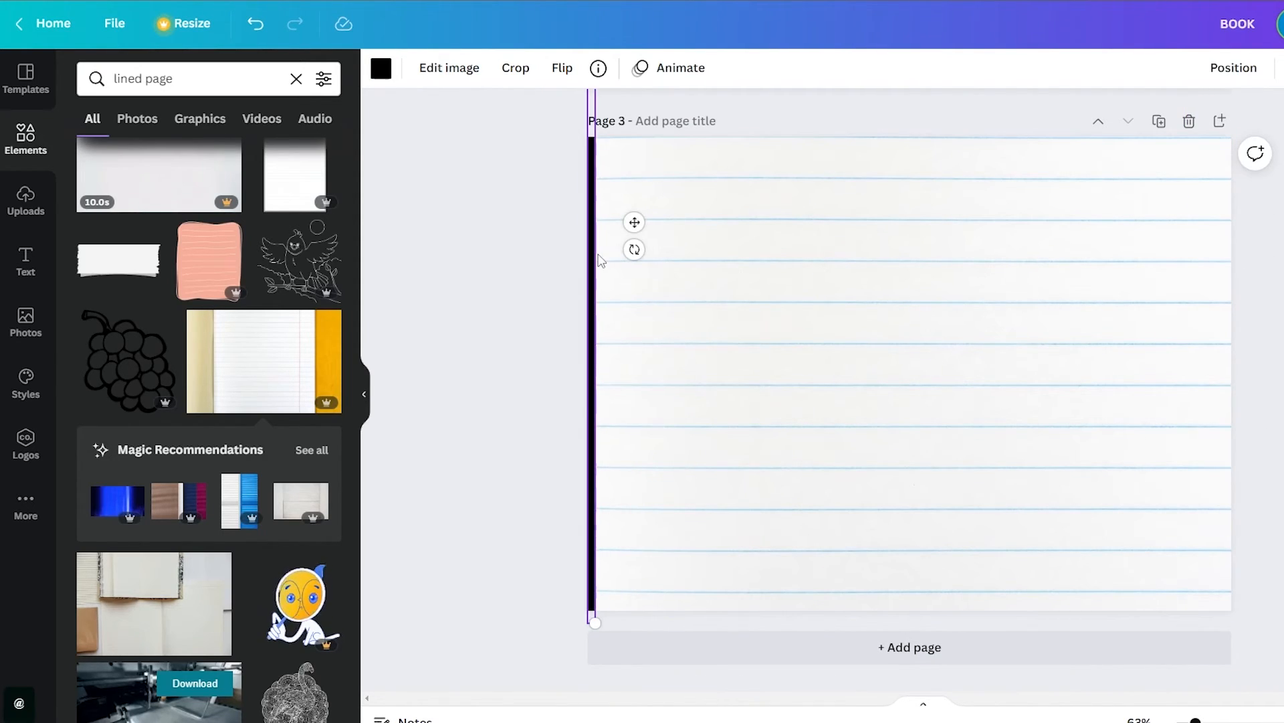
{"action": "left_click_drag", "start_coordinate": [592, 314], "coordinate": [1187, 323]}
{"action": "key", "text": "ctrl+v"}
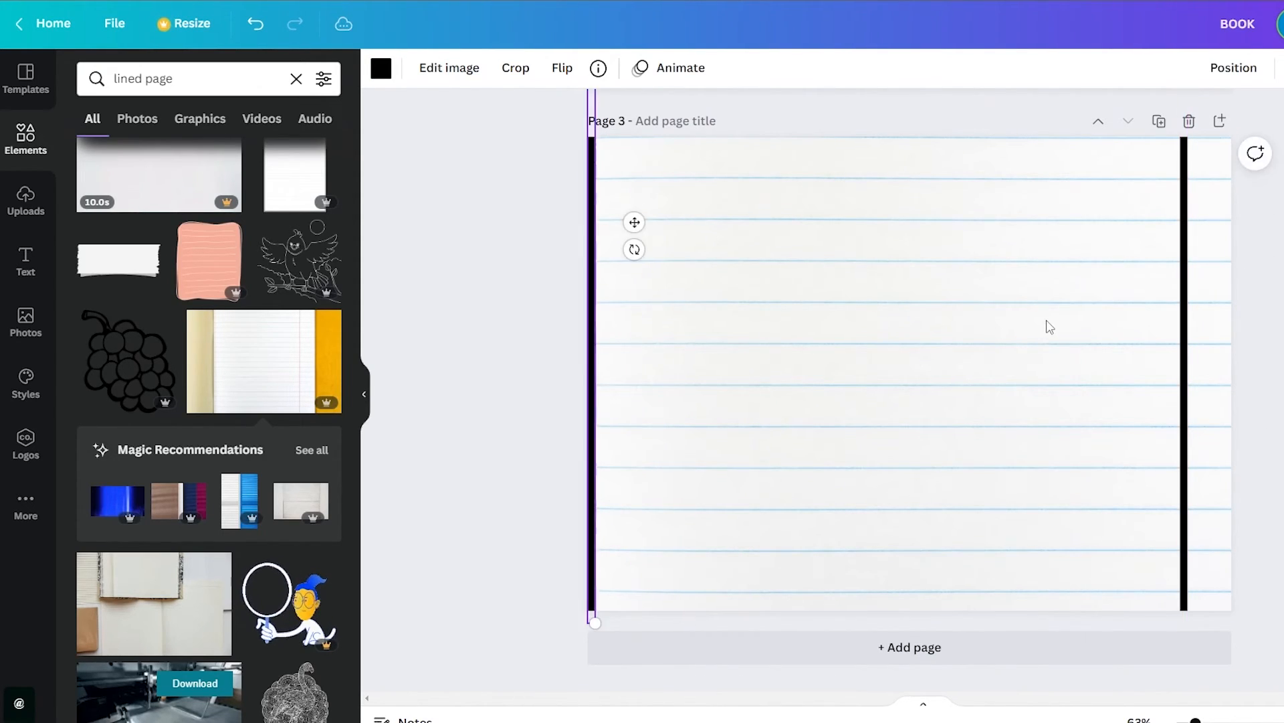
{"action": "left_click_drag", "start_coordinate": [598, 297], "coordinate": [603, 296]}
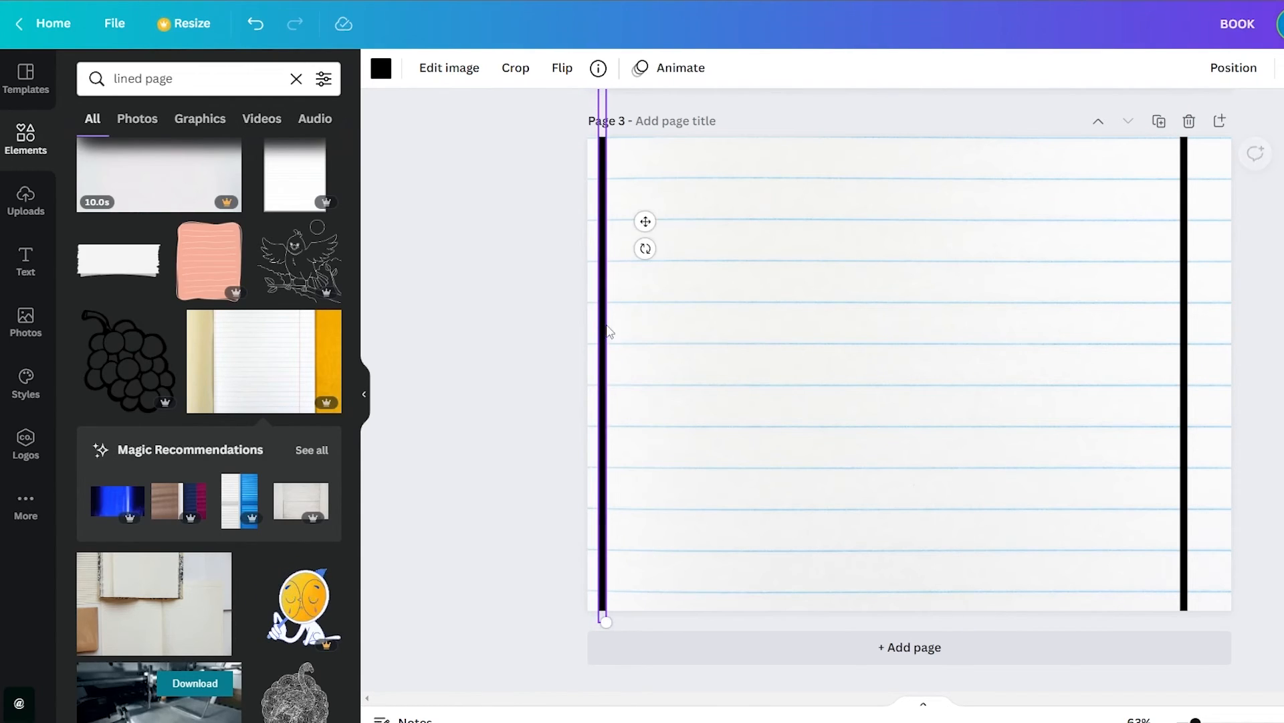
Paste a second black vertical line on page 2, move it just inside the left edge and deselect it
{"action": "scroll", "coordinate": [609, 330], "scroll_direction": "up", "scroll_amount": 10}
{"action": "left_click", "coordinate": [683, 436]}
{"action": "left_click", "coordinate": [600, 423]}
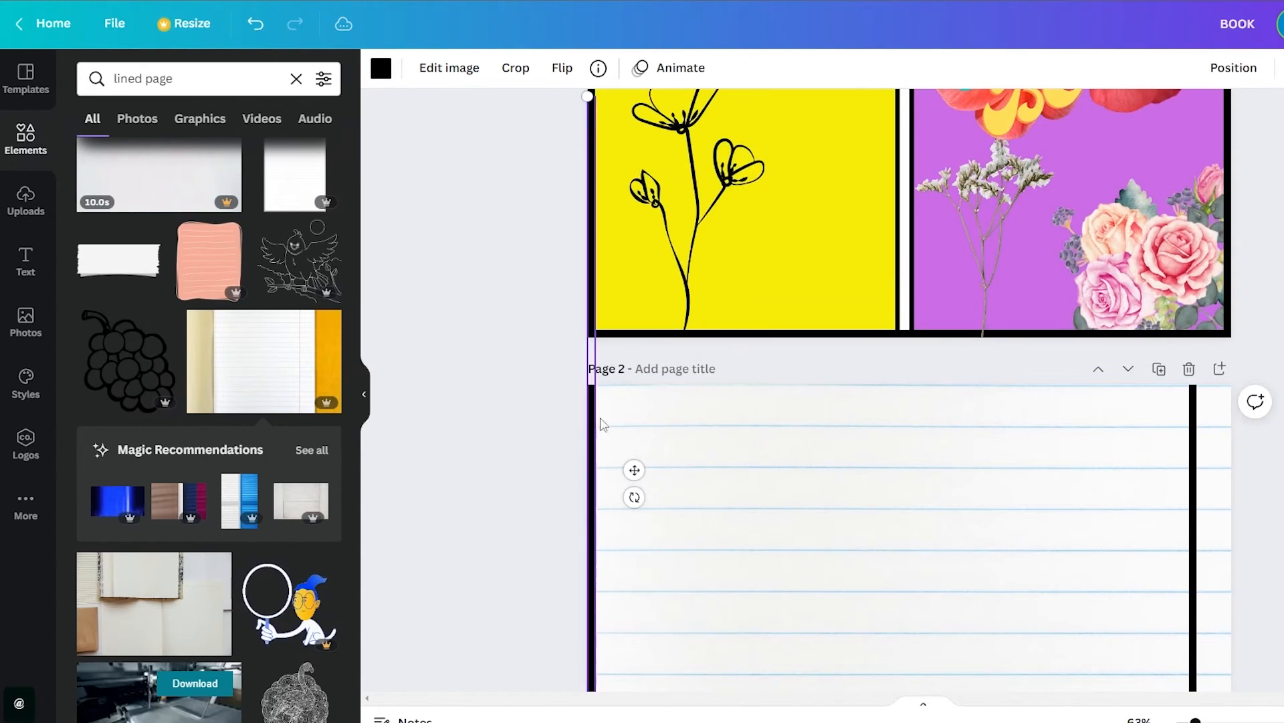
{"action": "left_click_drag", "start_coordinate": [594, 416], "coordinate": [606, 417]}
{"action": "left_click", "coordinate": [511, 381]}
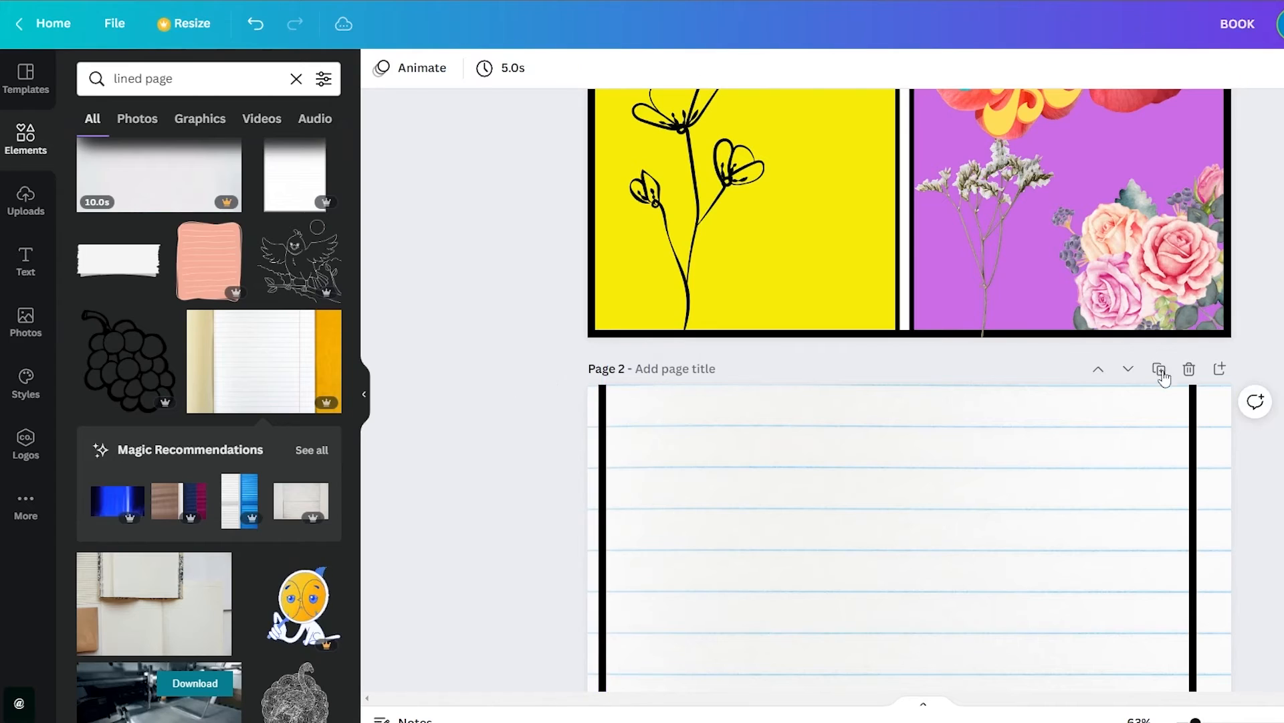
Download all three pages as PNG files and save the zip archive to the computer
{"action": "scroll", "coordinate": [909, 375], "scroll_direction": "up", "scroll_amount": 4}
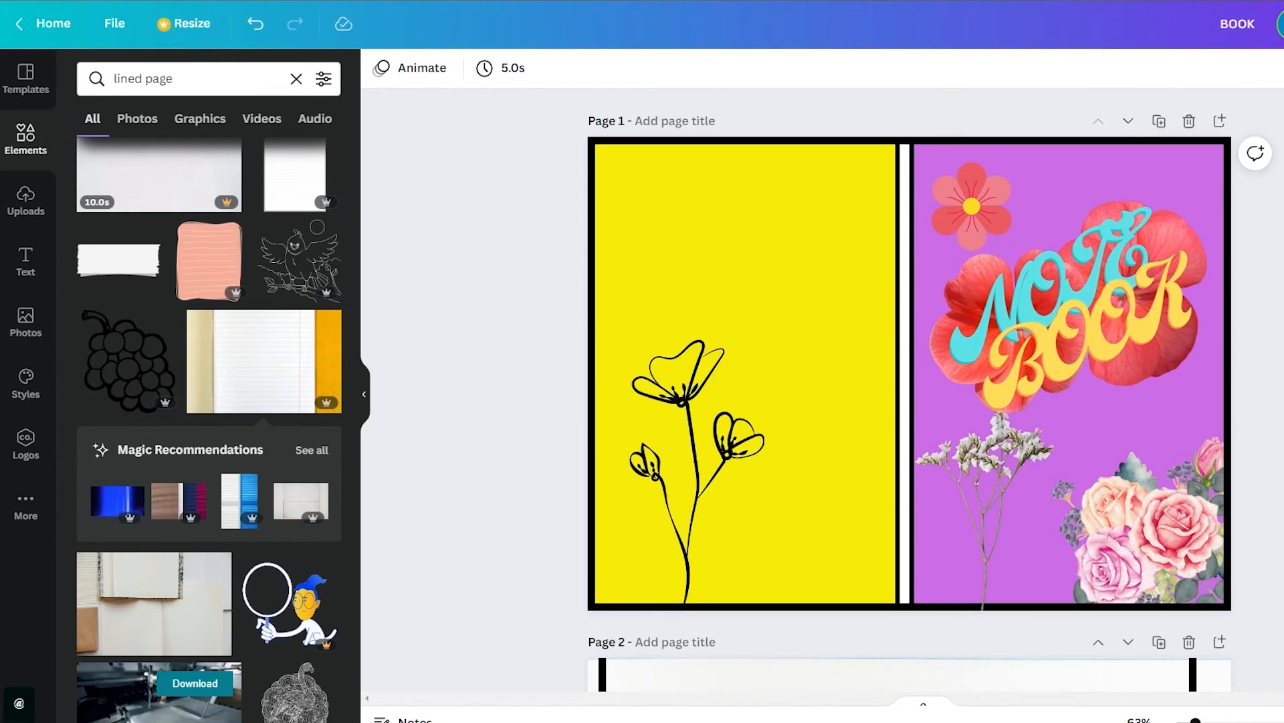
{"action": "scroll", "coordinate": [909, 374], "scroll_direction": "down", "scroll_amount": 10}
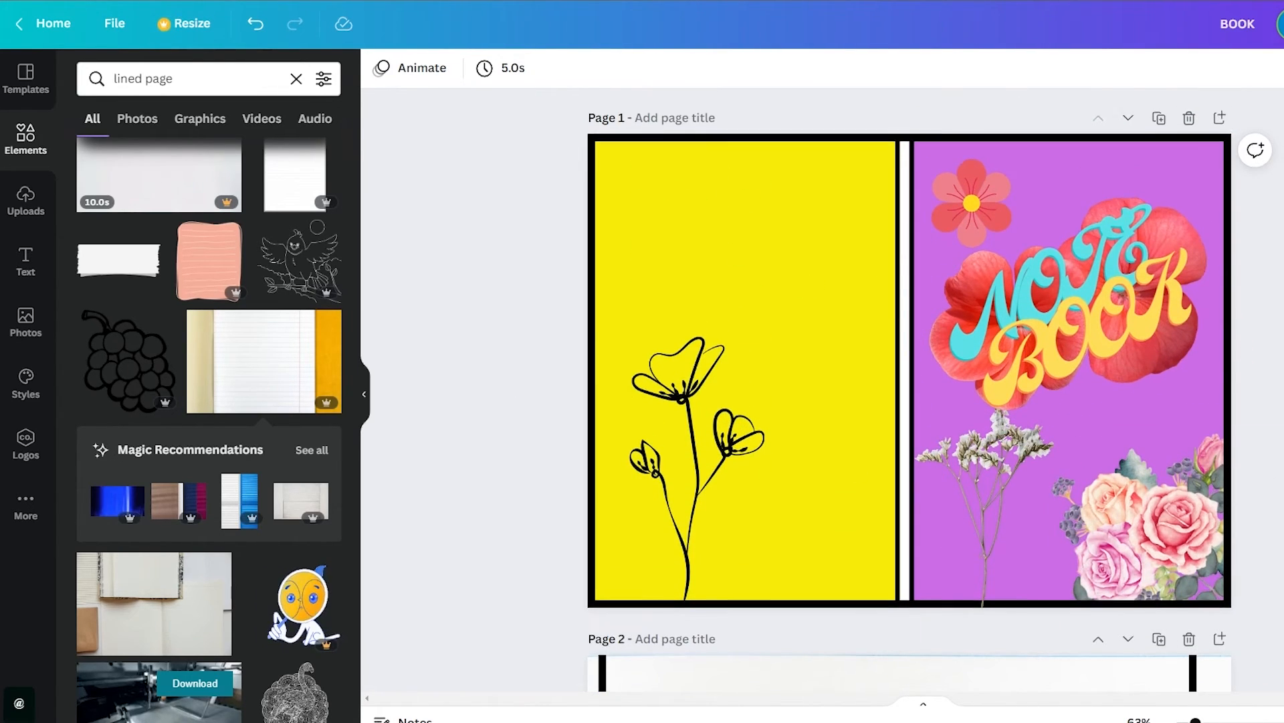
{"action": "scroll", "coordinate": [909, 375], "scroll_direction": "down", "scroll_amount": 5}
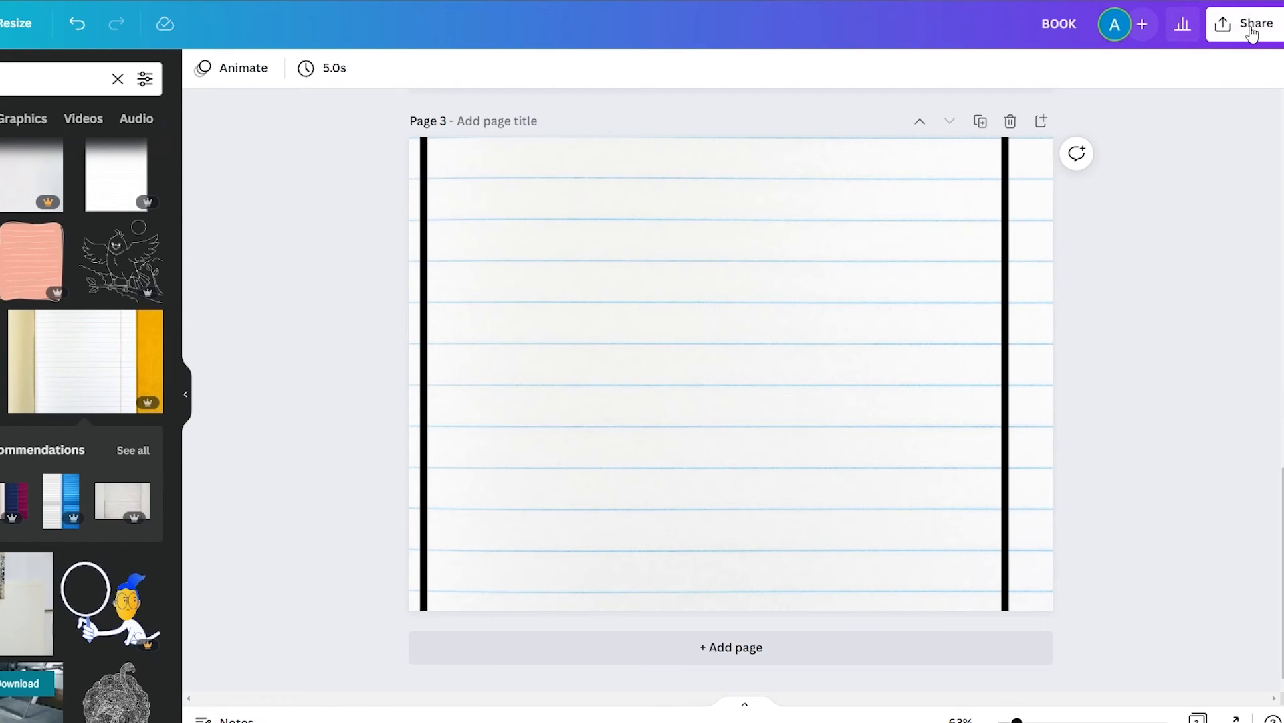
{"action": "left_click", "coordinate": [1251, 30]}
{"action": "left_click", "coordinate": [1094, 433]}
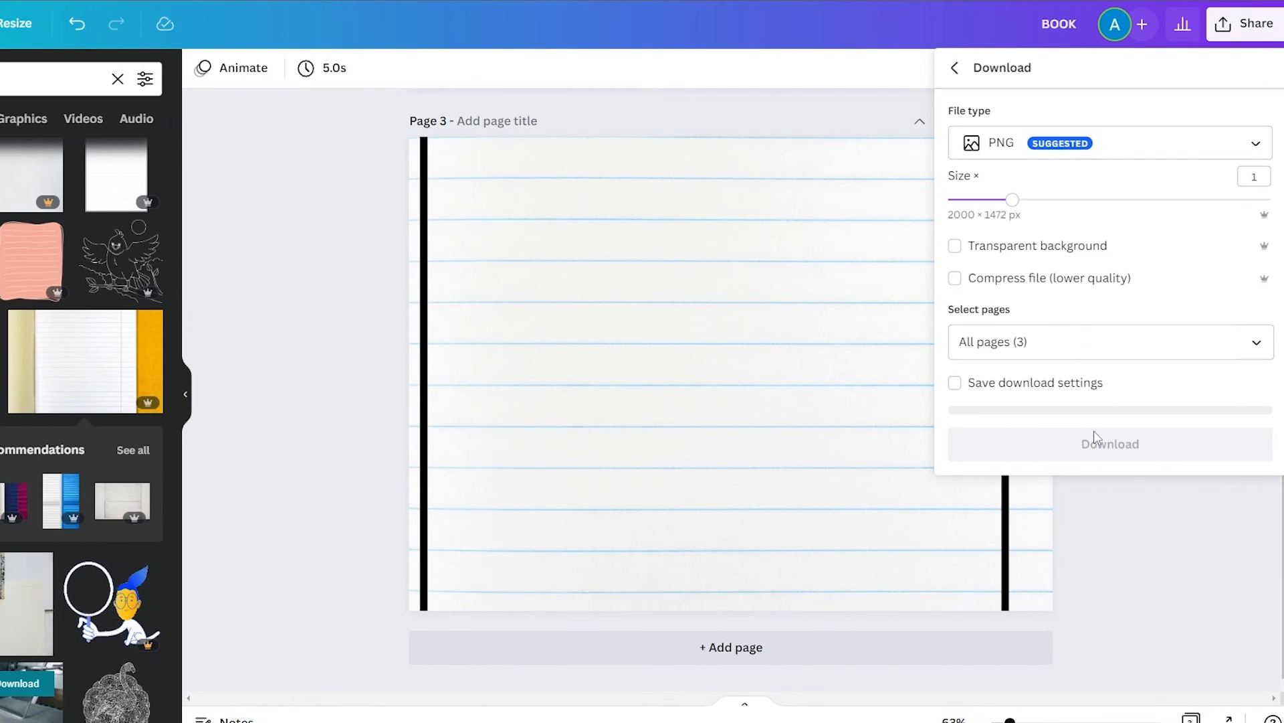
{"action": "left_click", "coordinate": [1095, 351]}
{"action": "scroll", "coordinate": [1142, 476], "scroll_direction": "down", "scroll_amount": 1}
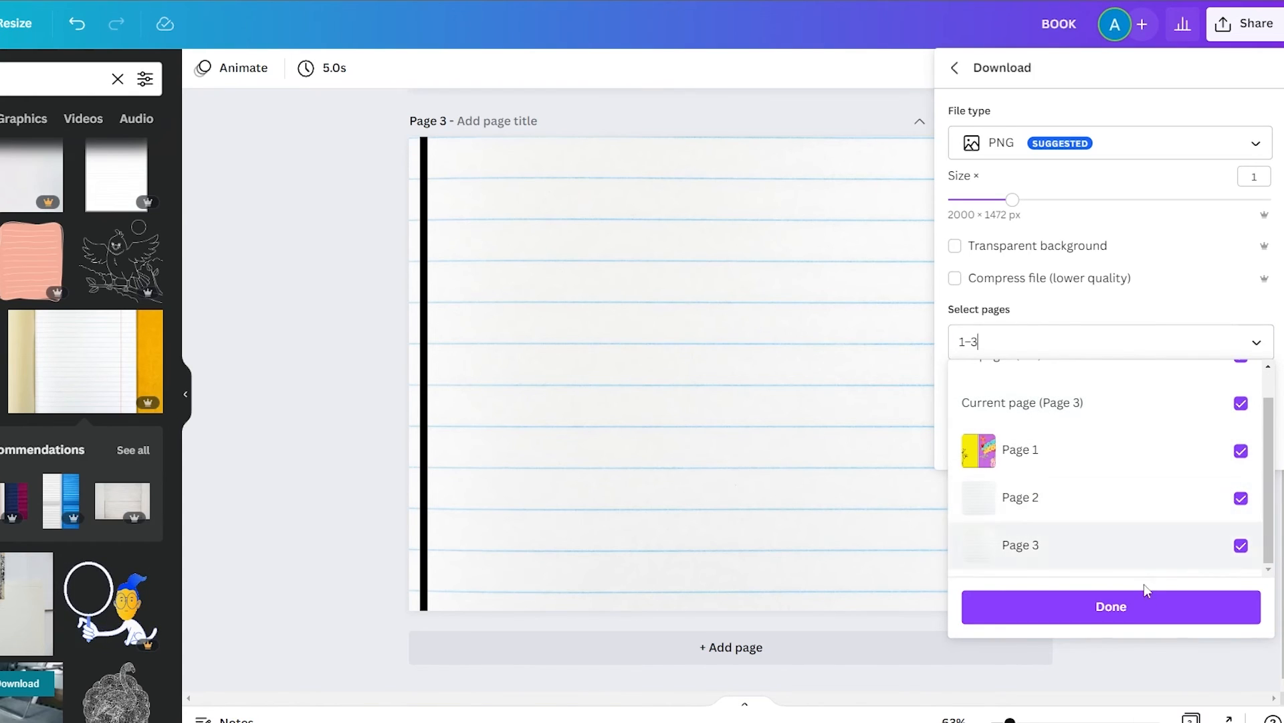
{"action": "left_click", "coordinate": [1149, 608]}
{"action": "left_click", "coordinate": [1124, 439]}
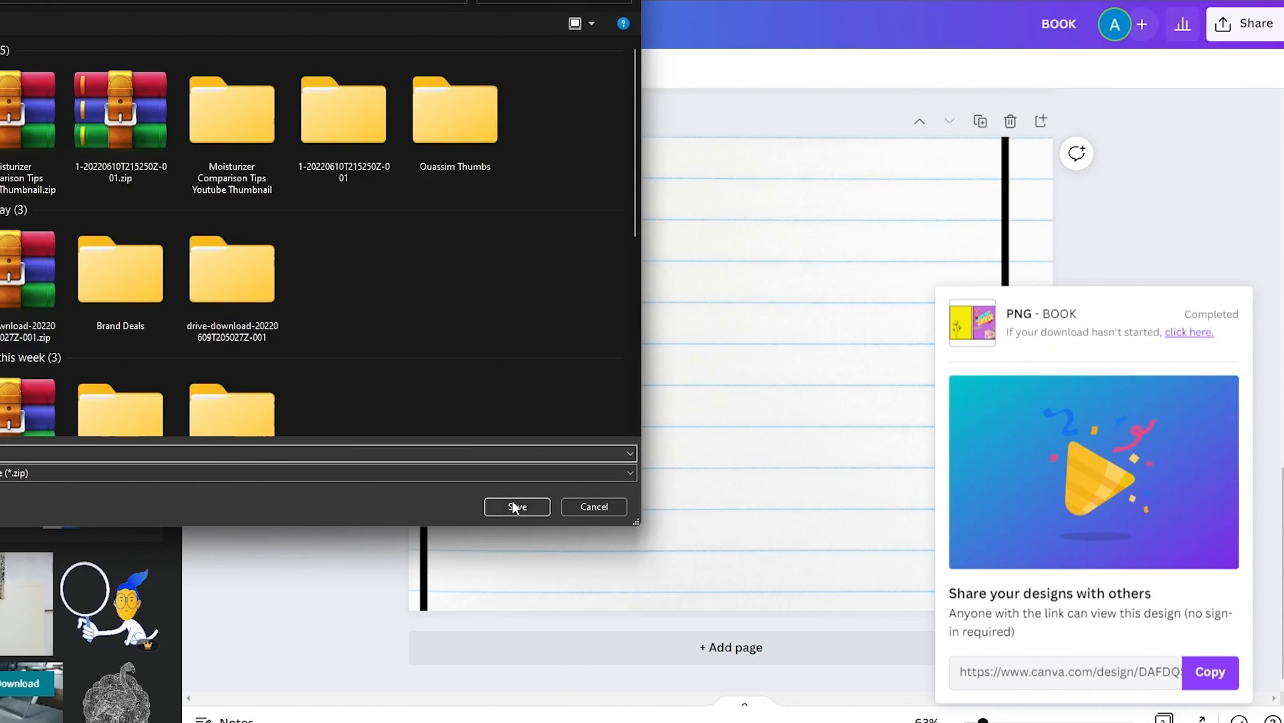
{"action": "left_click", "coordinate": [516, 507]}
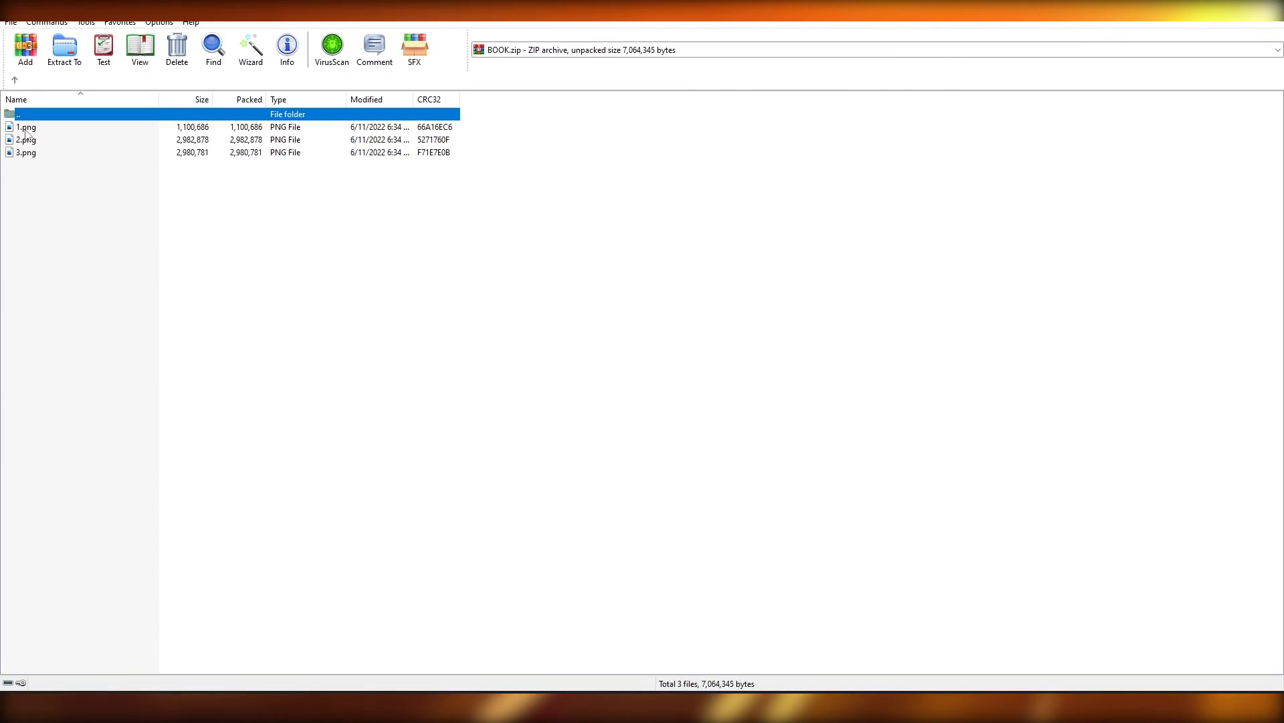
Switch to the downloaded BOOK.zip in the archive viewer and open 1.png to check the exported cover
{"action": "left_click", "coordinate": [711, 353]}
{"action": "left_click", "coordinate": [129, 127]}
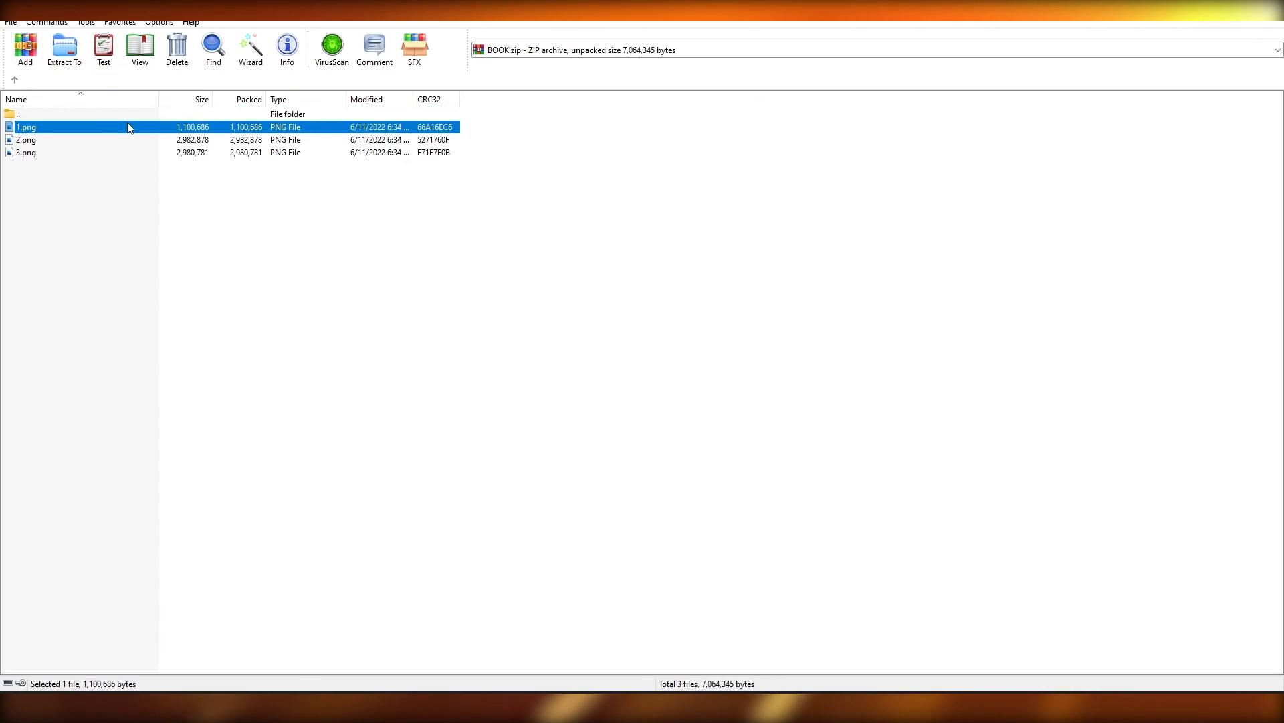
{"action": "double_click", "coordinate": [127, 127]}
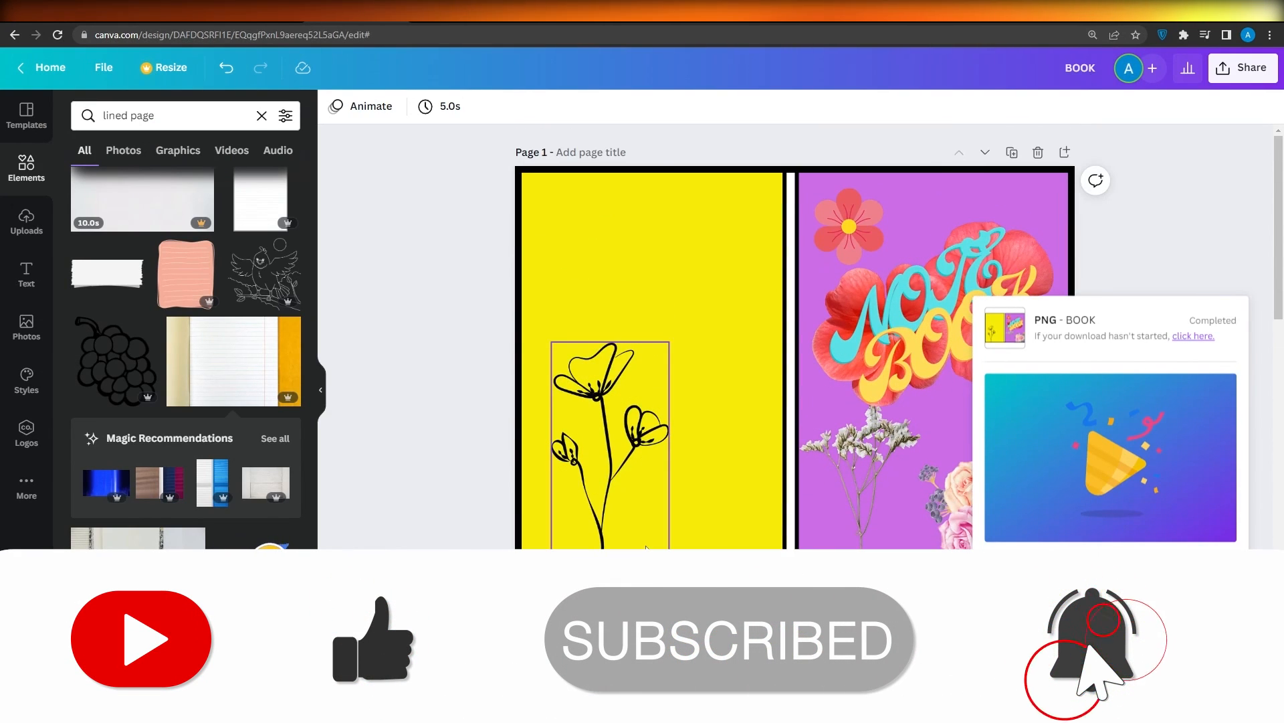
{"action": "scroll", "coordinate": [646, 546], "scroll_direction": "down", "scroll_amount": 3}
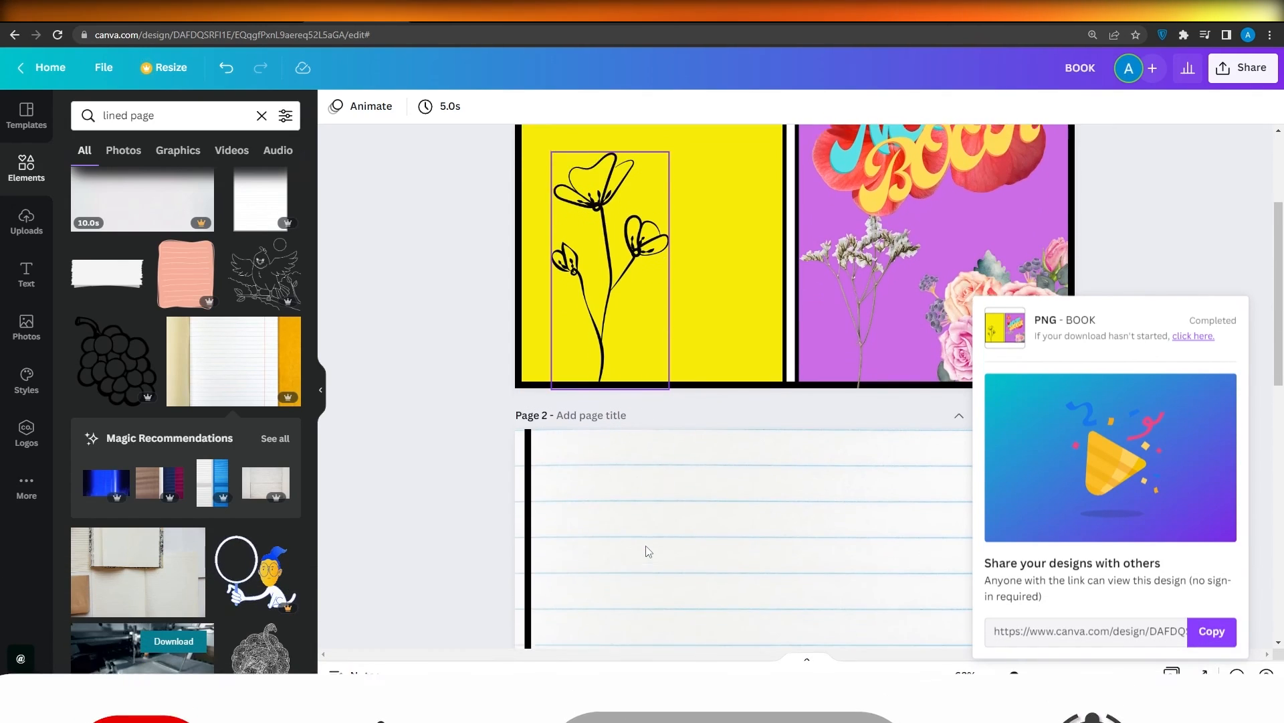
{"action": "scroll", "coordinate": [647, 546], "scroll_direction": "up", "scroll_amount": 3}
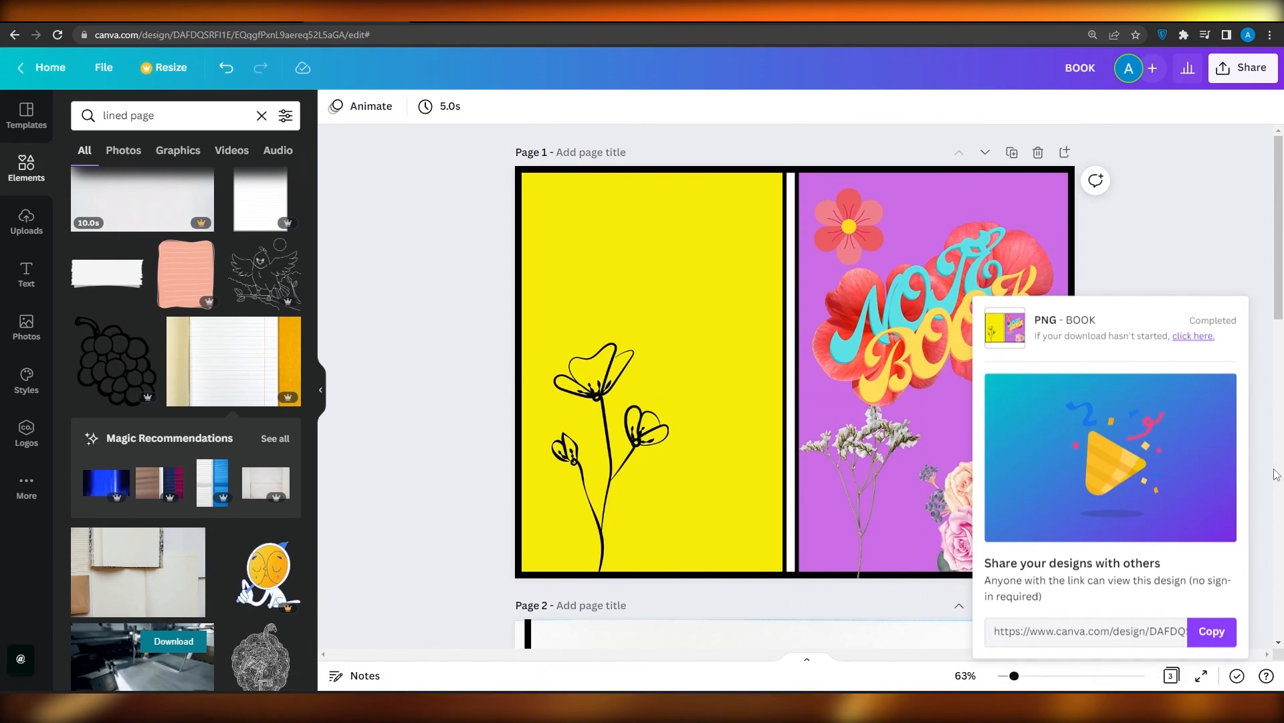